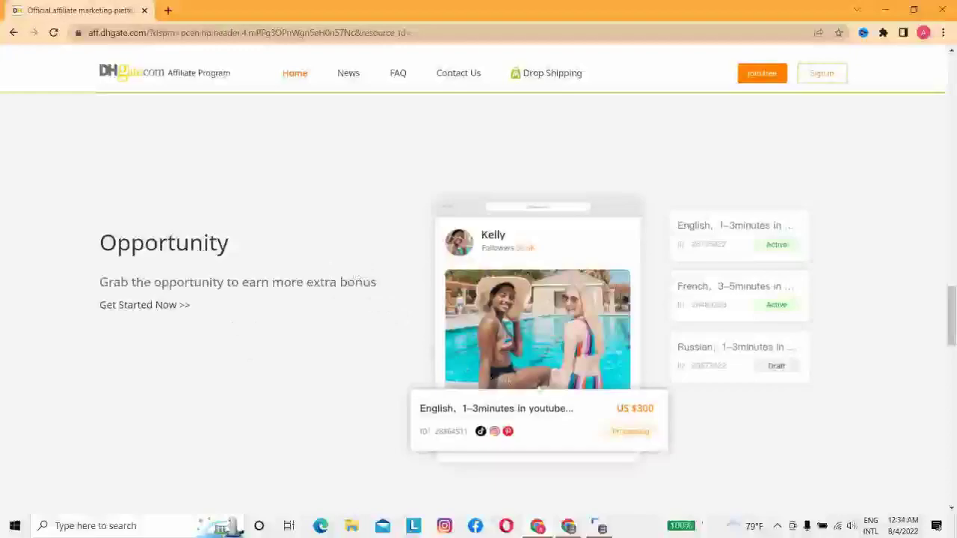
Look through the affiliate program's home page sections on extra bonuses, referrals, commissions and link sharing.
{"action": "scroll", "coordinate": [588, 367], "scroll_direction": "up", "scroll_amount": 2}
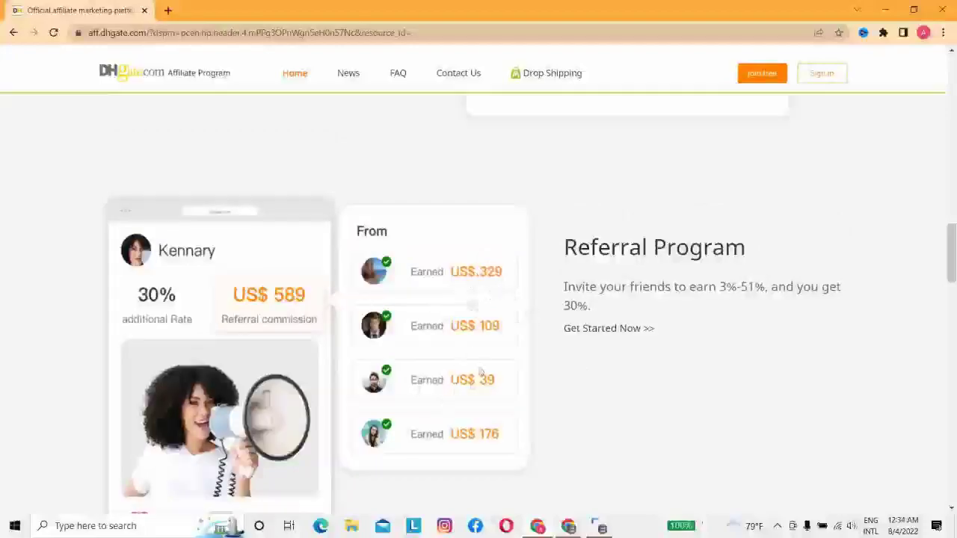
{"action": "scroll", "coordinate": [545, 279], "scroll_direction": "up", "scroll_amount": 5}
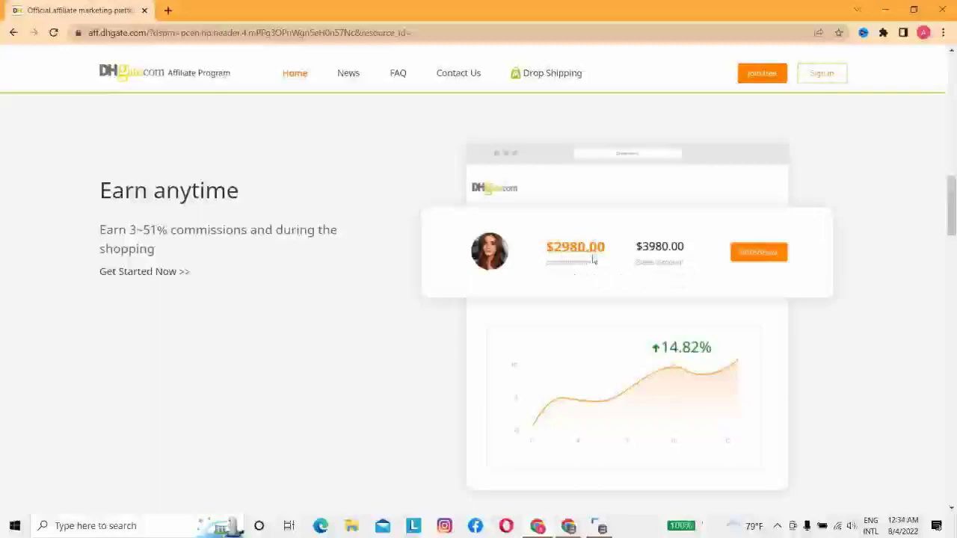
{"action": "scroll", "coordinate": [688, 314], "scroll_direction": "up", "scroll_amount": 3}
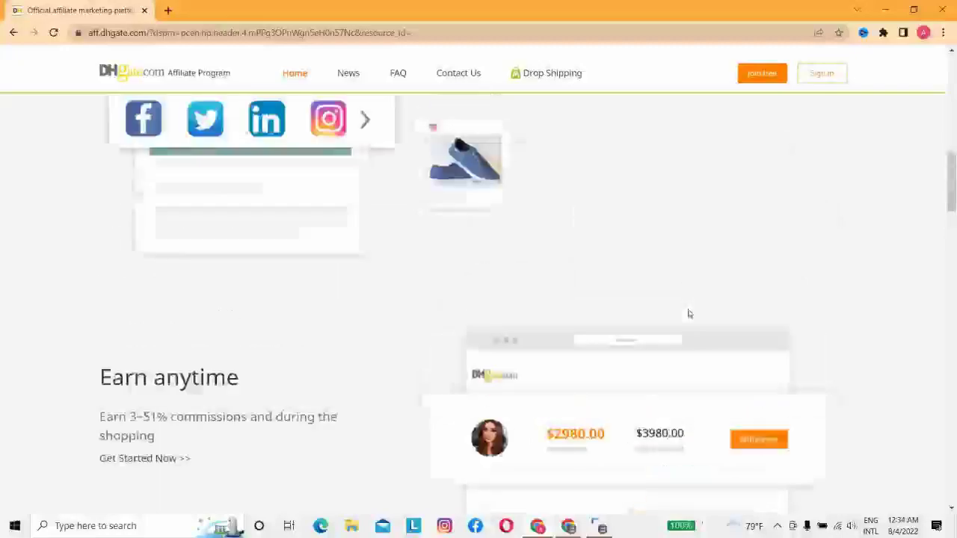
{"action": "scroll", "coordinate": [688, 314], "scroll_direction": "up", "scroll_amount": 3}
{"action": "scroll", "coordinate": [688, 314], "scroll_direction": "up", "scroll_amount": 4}
{"action": "scroll", "coordinate": [688, 314], "scroll_direction": "down", "scroll_amount": 2}
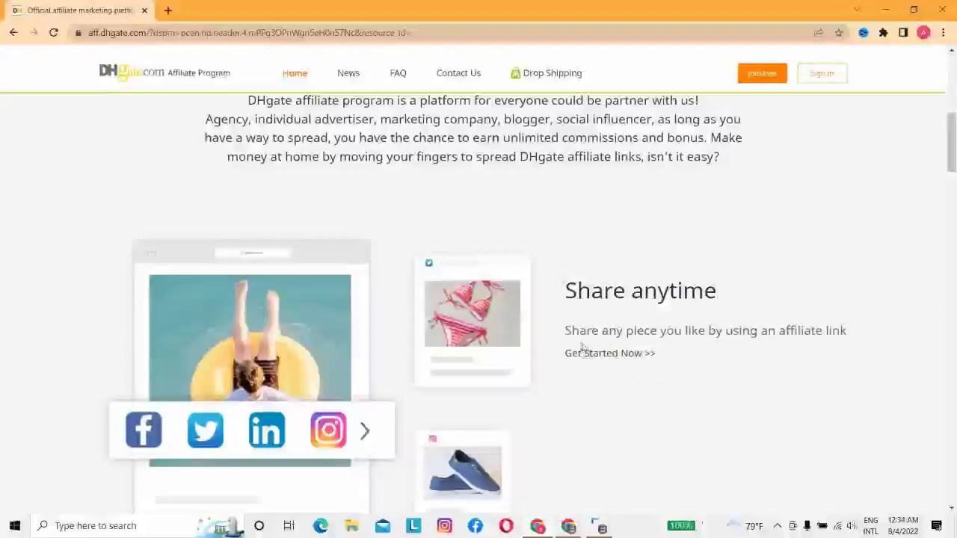
{"action": "scroll", "coordinate": [479, 360], "scroll_direction": "down", "scroll_amount": 2}
{"action": "scroll", "coordinate": [598, 338], "scroll_direction": "up", "scroll_amount": 2}
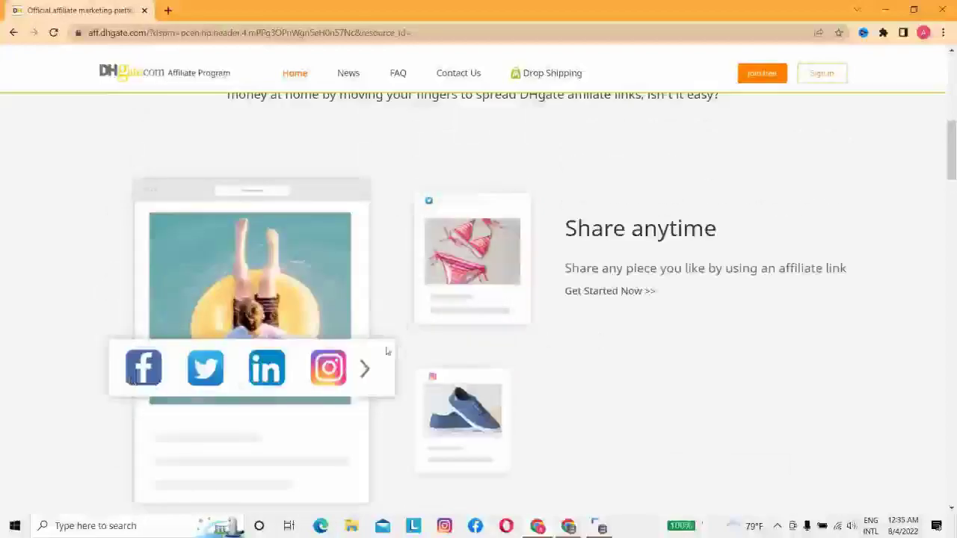
{"action": "scroll", "coordinate": [748, 198], "scroll_direction": "up", "scroll_amount": 7}
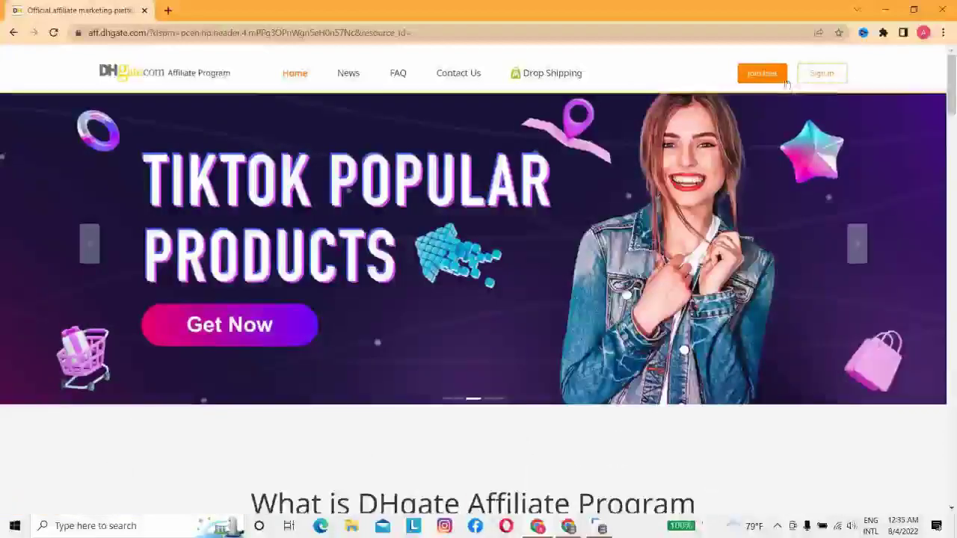
Open the free affiliate registration form and activate its email field.
{"action": "left_click", "coordinate": [761, 78]}
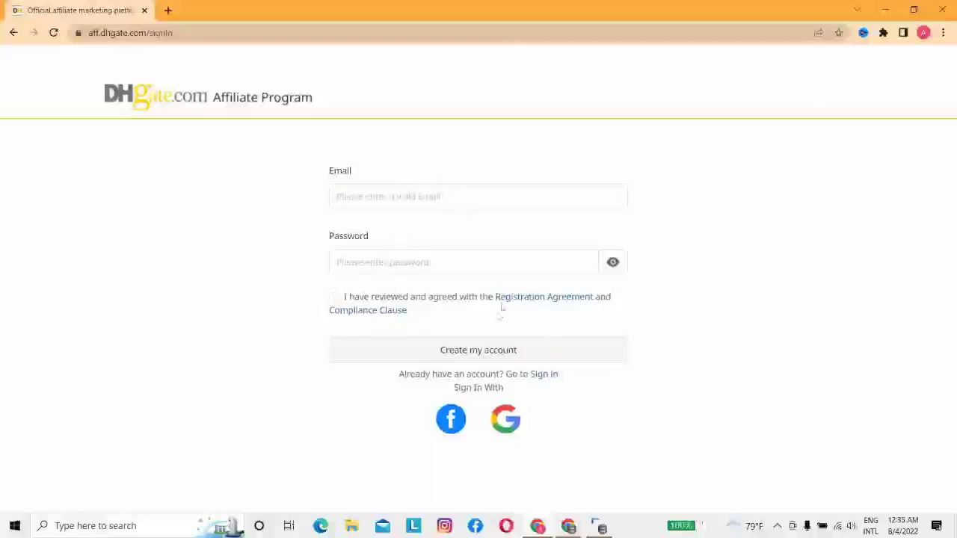
{"action": "left_click", "coordinate": [438, 197]}
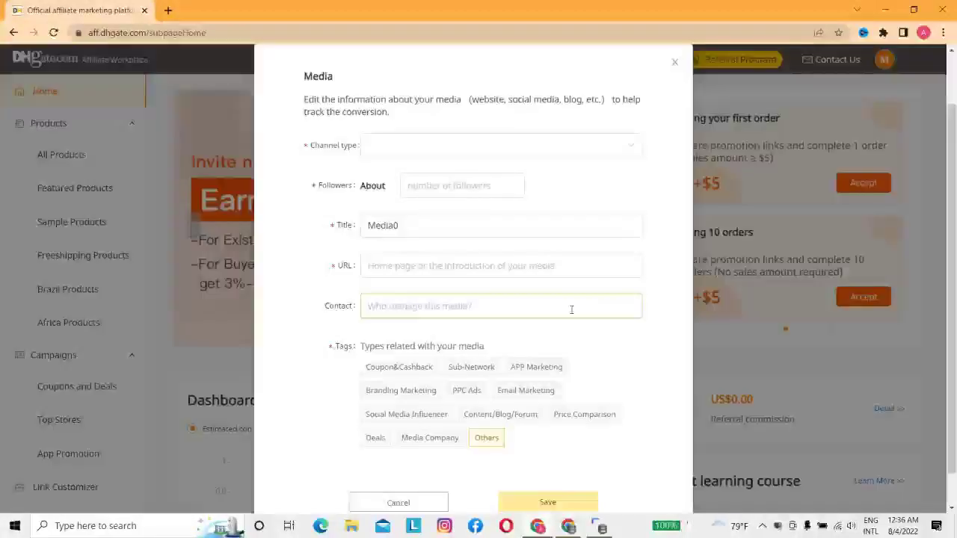
Set the channel type in the media form to Instagram.
{"action": "left_click", "coordinate": [371, 150]}
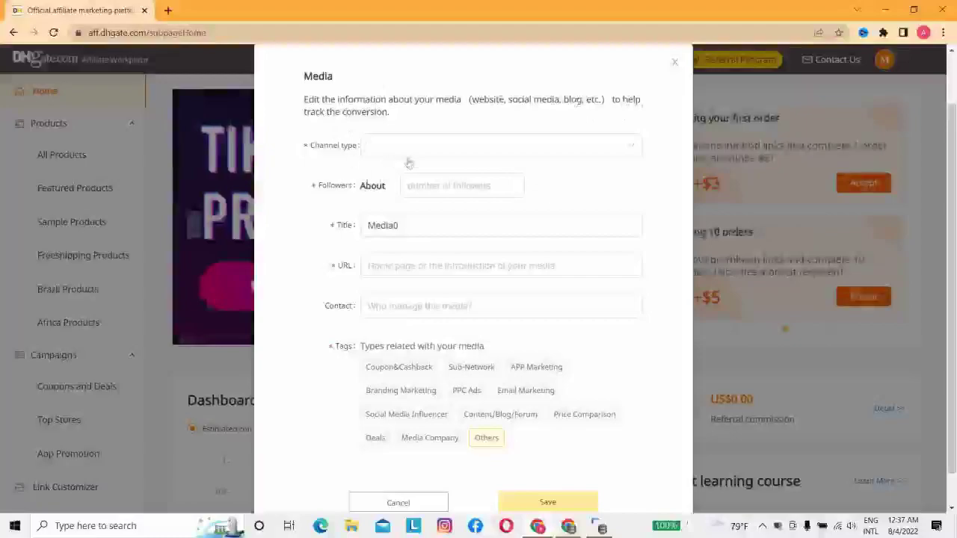
{"action": "left_click", "coordinate": [628, 153]}
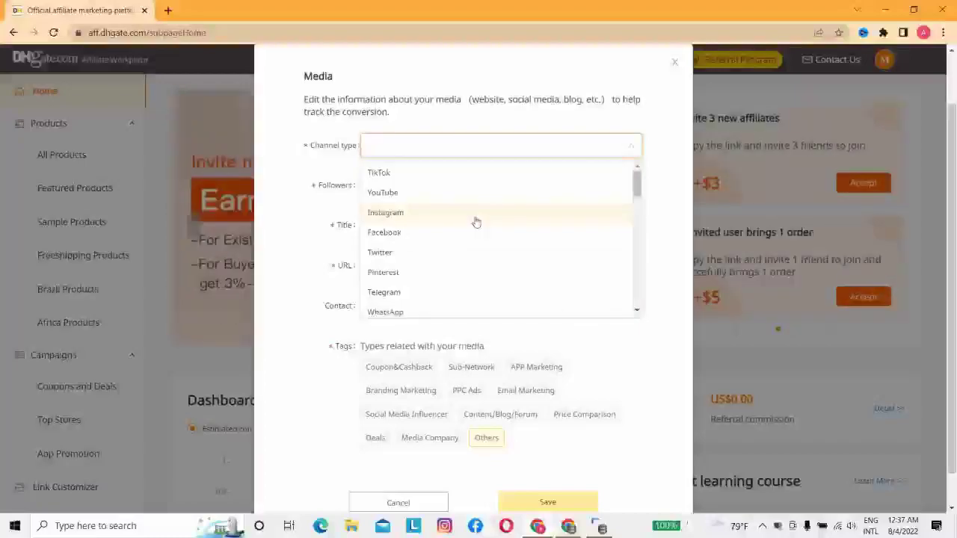
{"action": "left_click", "coordinate": [474, 218]}
Browse the available channel types and change the media's channel type to Pinterest.
{"action": "left_click", "coordinate": [632, 149]}
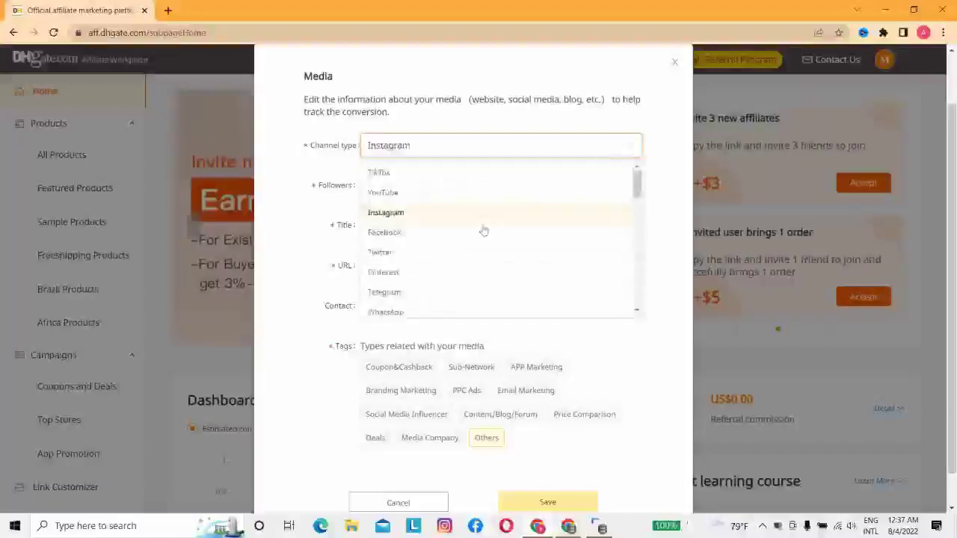
{"action": "scroll", "coordinate": [426, 299], "scroll_direction": "down", "scroll_amount": 2}
{"action": "scroll", "coordinate": [429, 291], "scroll_direction": "down", "scroll_amount": 3}
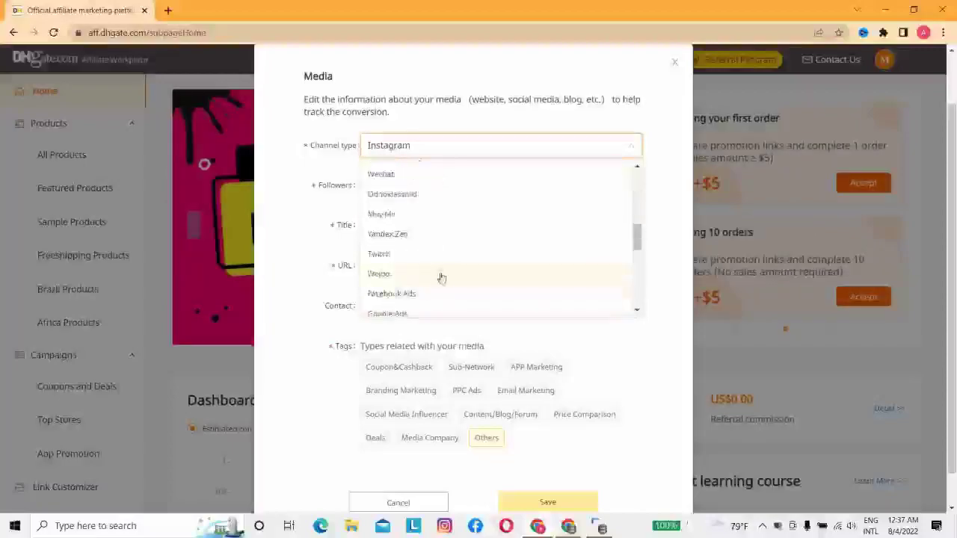
{"action": "scroll", "coordinate": [441, 272], "scroll_direction": "down", "scroll_amount": 4}
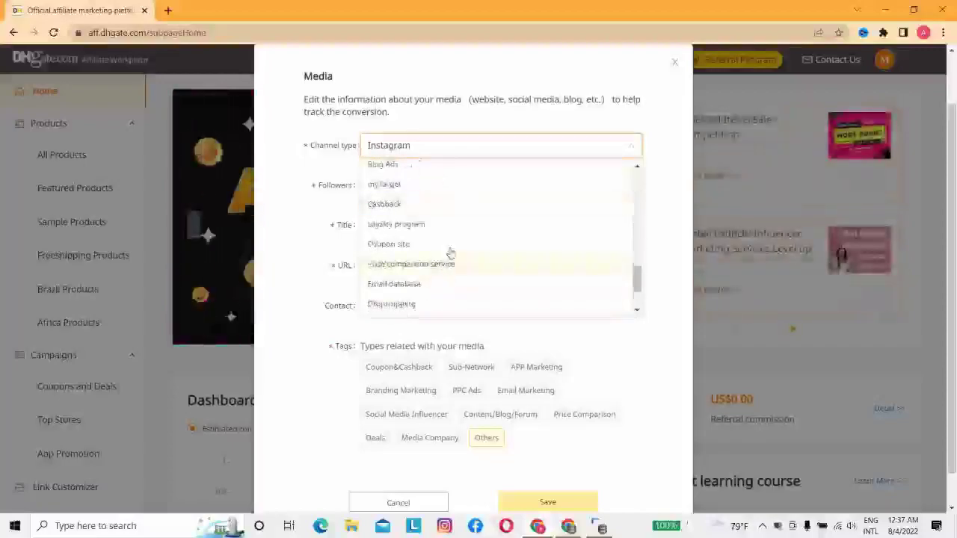
{"action": "scroll", "coordinate": [451, 252], "scroll_direction": "up", "scroll_amount": 5}
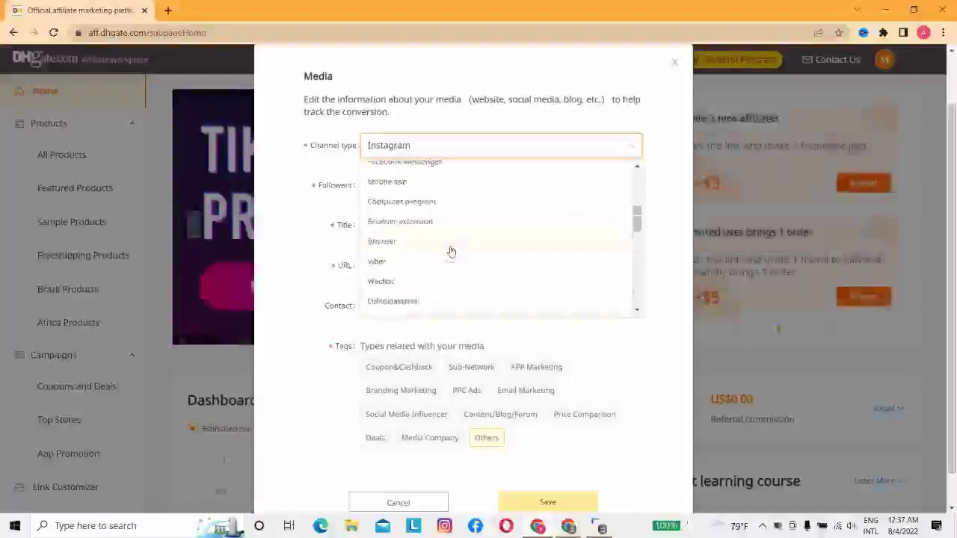
{"action": "scroll", "coordinate": [451, 252], "scroll_direction": "up", "scroll_amount": 3}
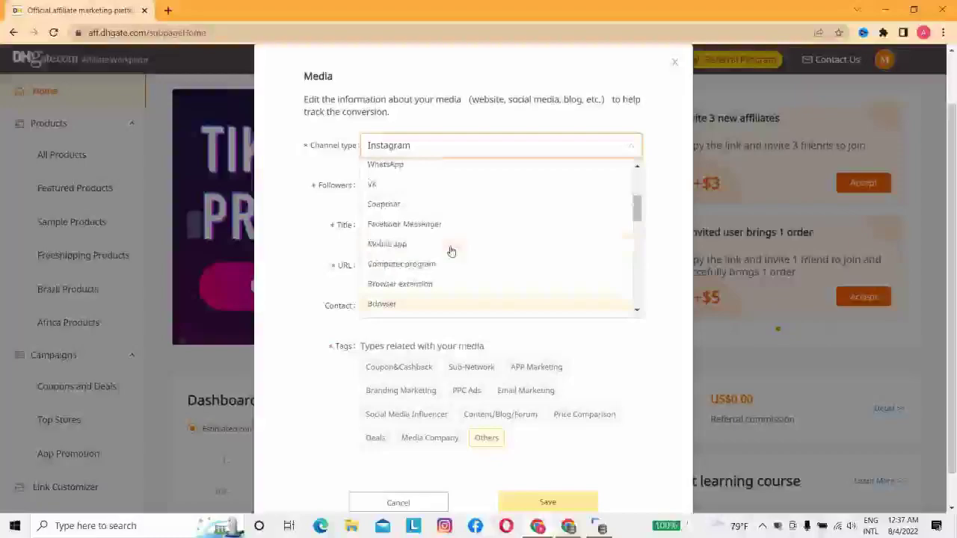
{"action": "scroll", "coordinate": [451, 252], "scroll_direction": "up", "scroll_amount": 2}
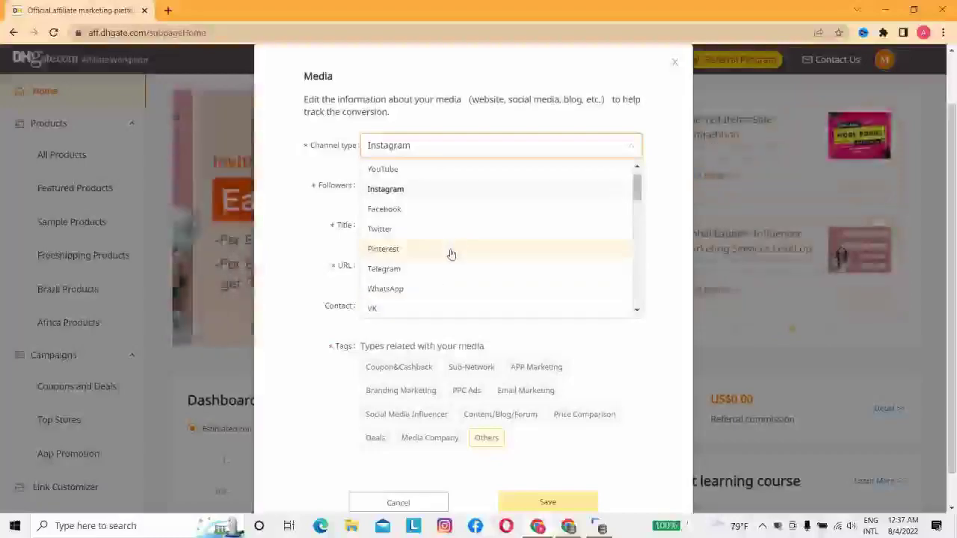
{"action": "left_click", "coordinate": [451, 252]}
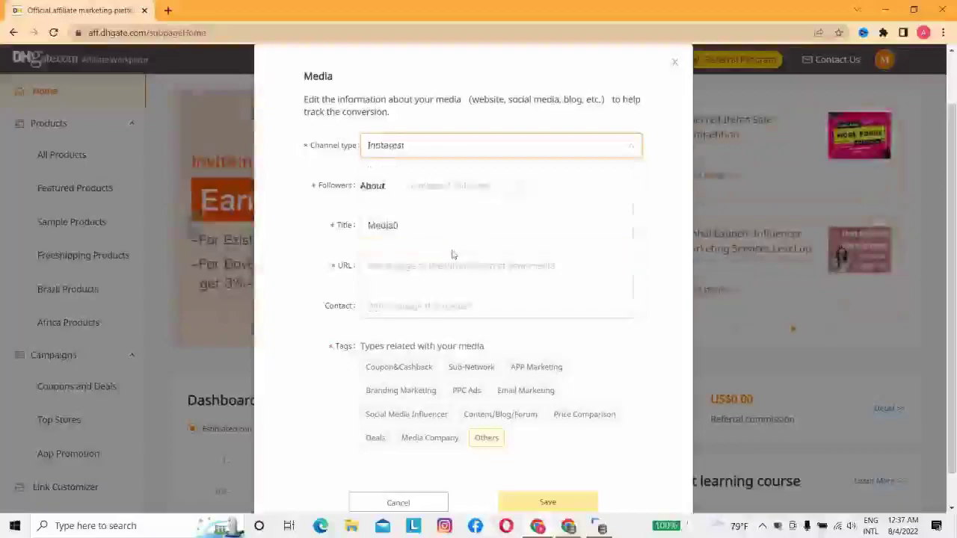
Switch the media's channel type to Instagram and after that to Facebook.
{"action": "left_click", "coordinate": [627, 150]}
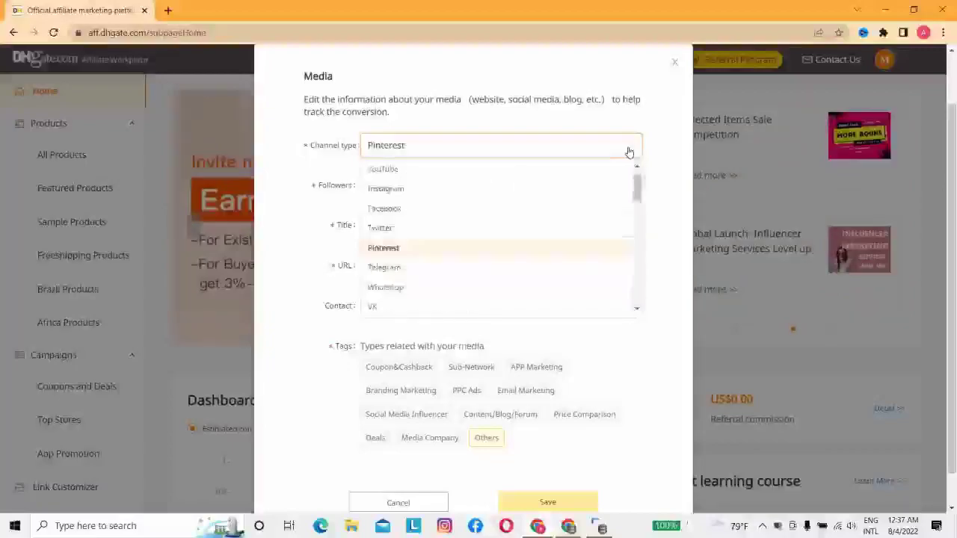
{"action": "left_click", "coordinate": [447, 189]}
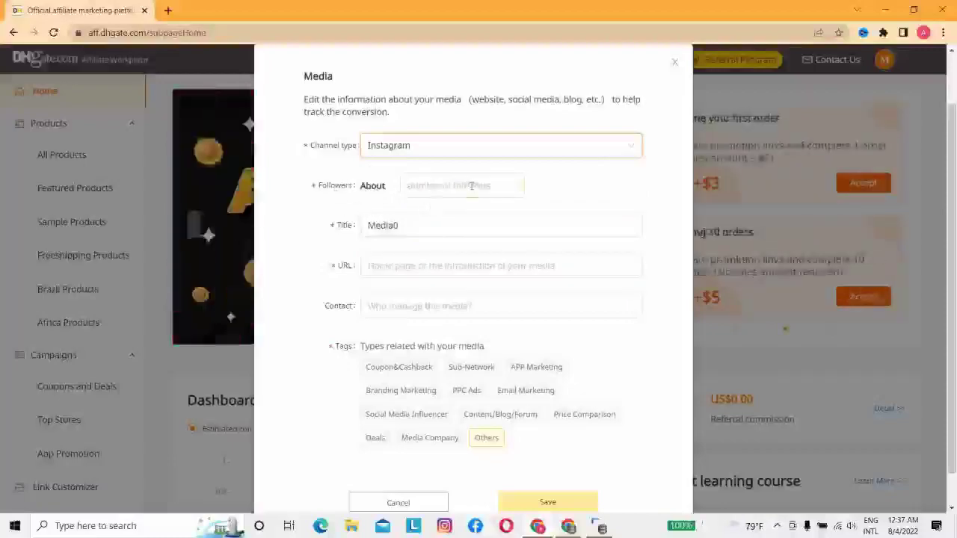
{"action": "left_click", "coordinate": [421, 223]}
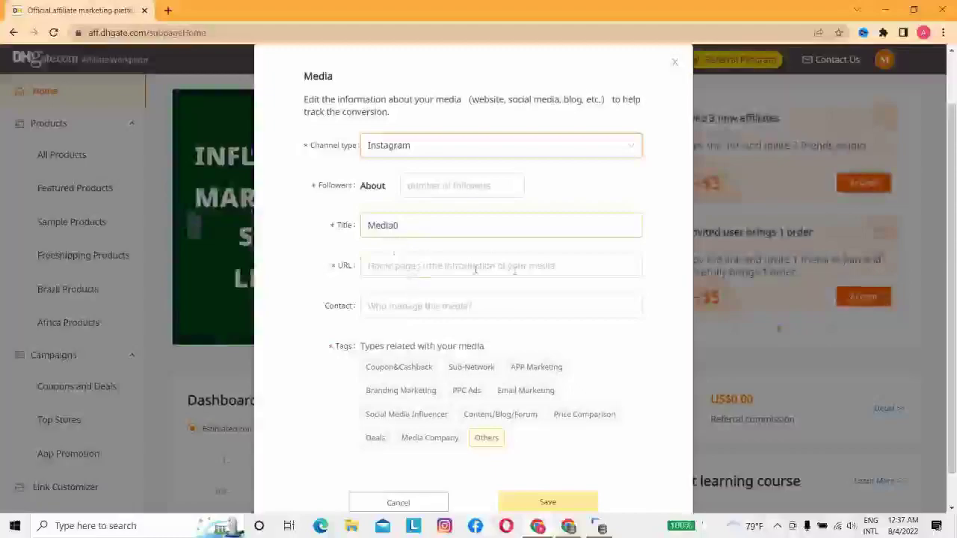
{"action": "left_click", "coordinate": [422, 238]}
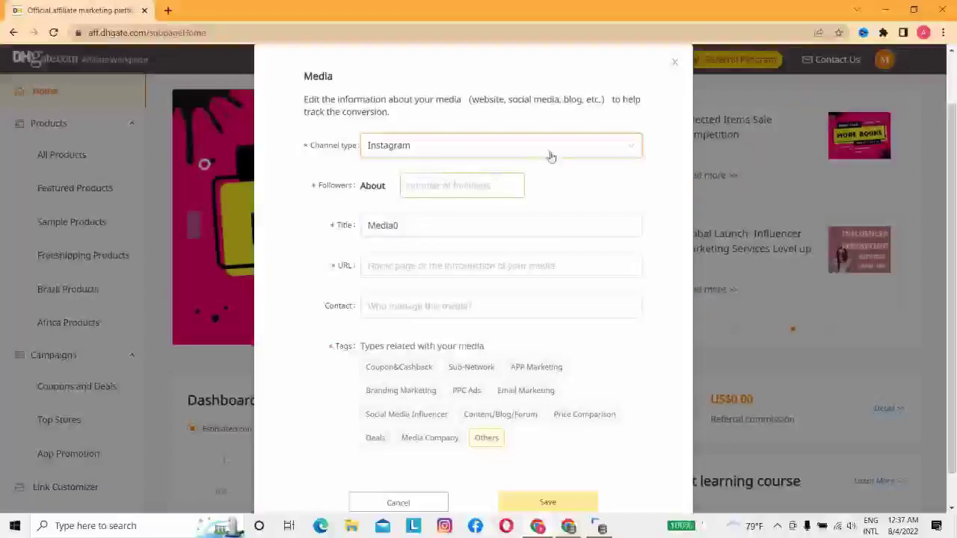
{"action": "left_click", "coordinate": [622, 148]}
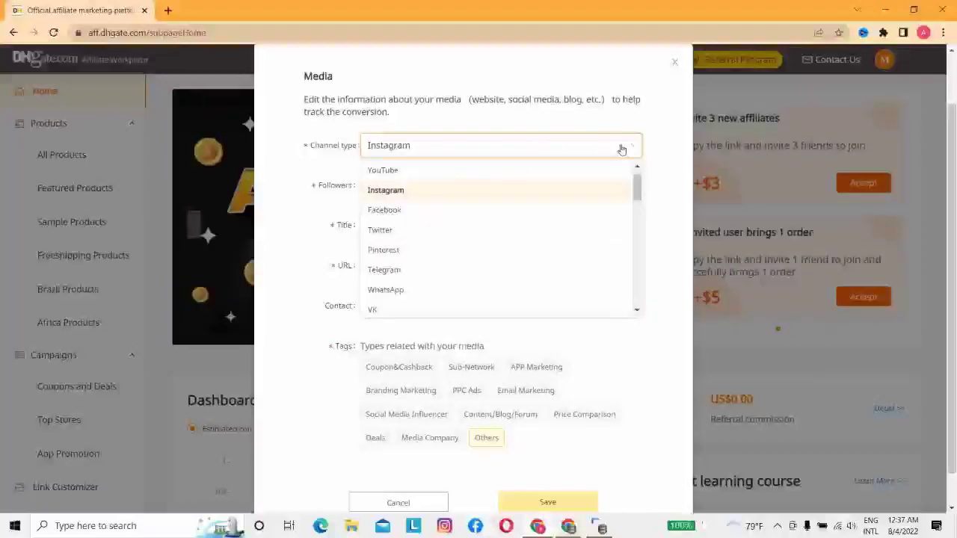
{"action": "left_click", "coordinate": [491, 213]}
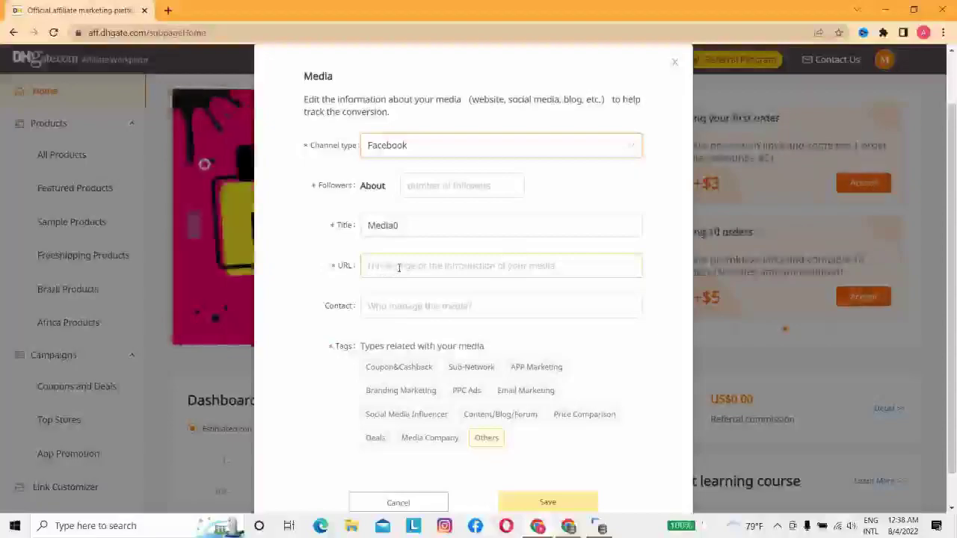
Go over the title and contact fields of the media form and cancel the form without saving.
{"action": "left_click", "coordinate": [442, 221]}
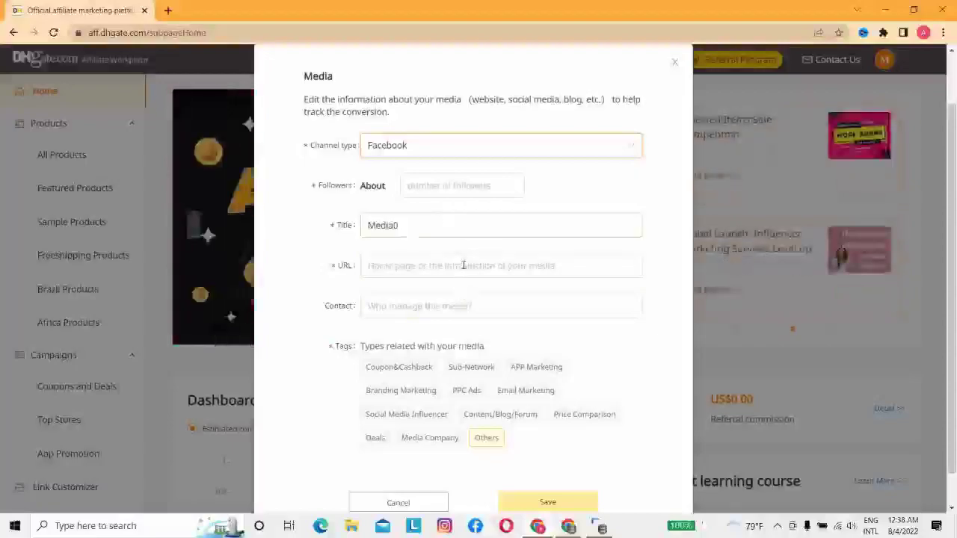
{"action": "scroll", "coordinate": [558, 255], "scroll_direction": "down", "scroll_amount": 1}
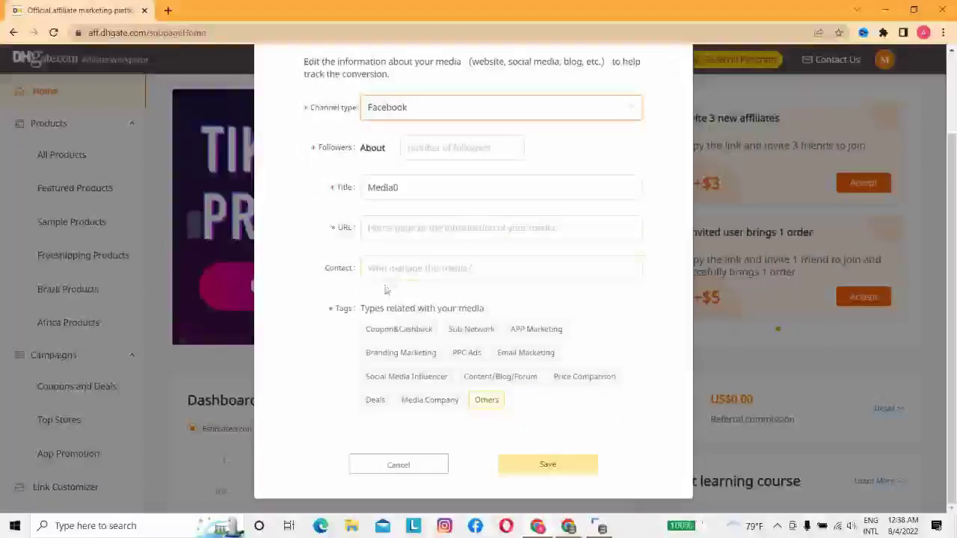
{"action": "left_click", "coordinate": [478, 269]}
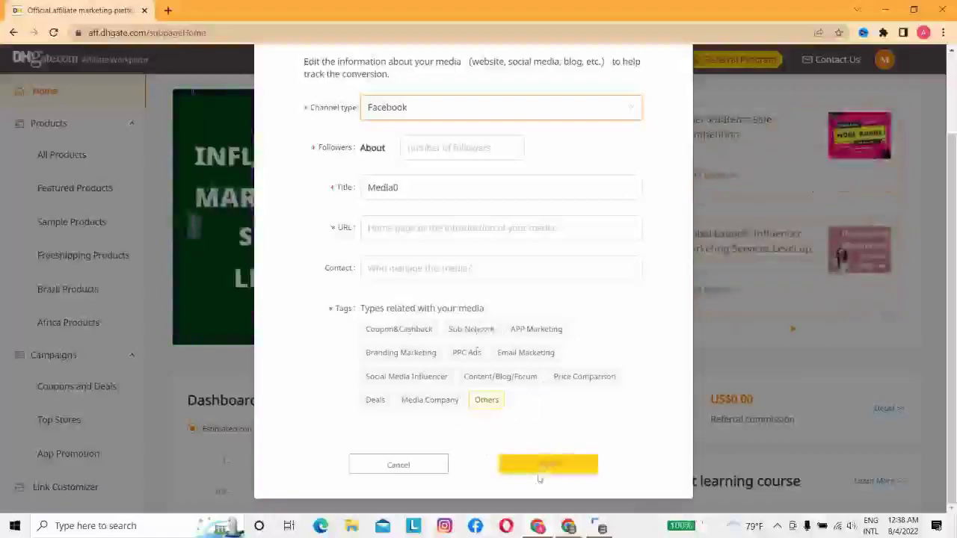
{"action": "left_click", "coordinate": [416, 468]}
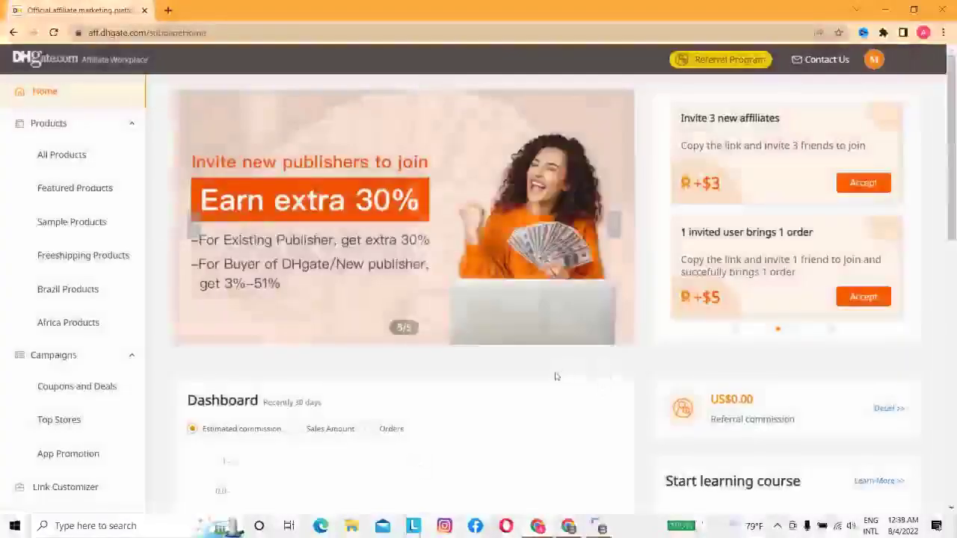
Look through the workplace home page's dashboard figures, learning courses and Hot sale products.
{"action": "scroll", "coordinate": [556, 376], "scroll_direction": "down", "scroll_amount": 3}
{"action": "scroll", "coordinate": [555, 376], "scroll_direction": "down", "scroll_amount": 3}
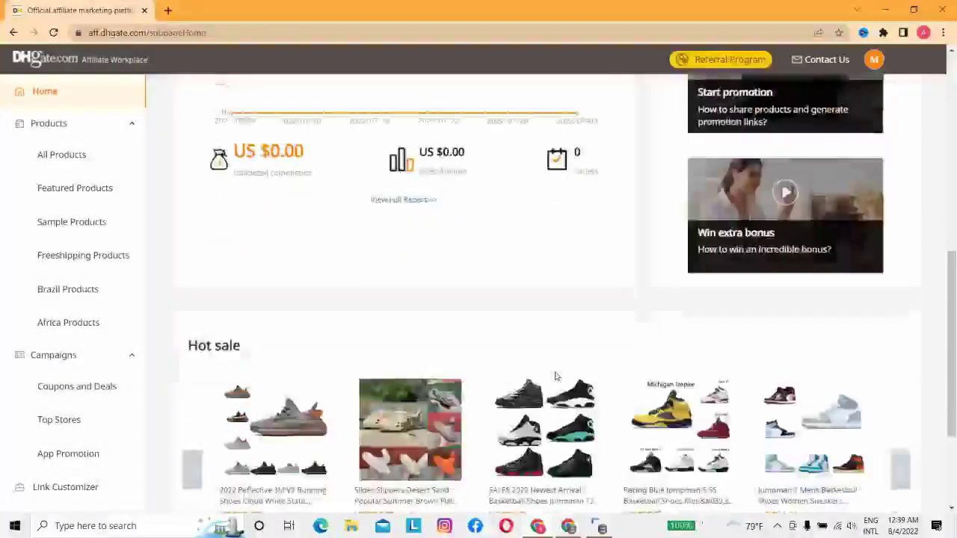
{"action": "scroll", "coordinate": [556, 376], "scroll_direction": "up", "scroll_amount": 6}
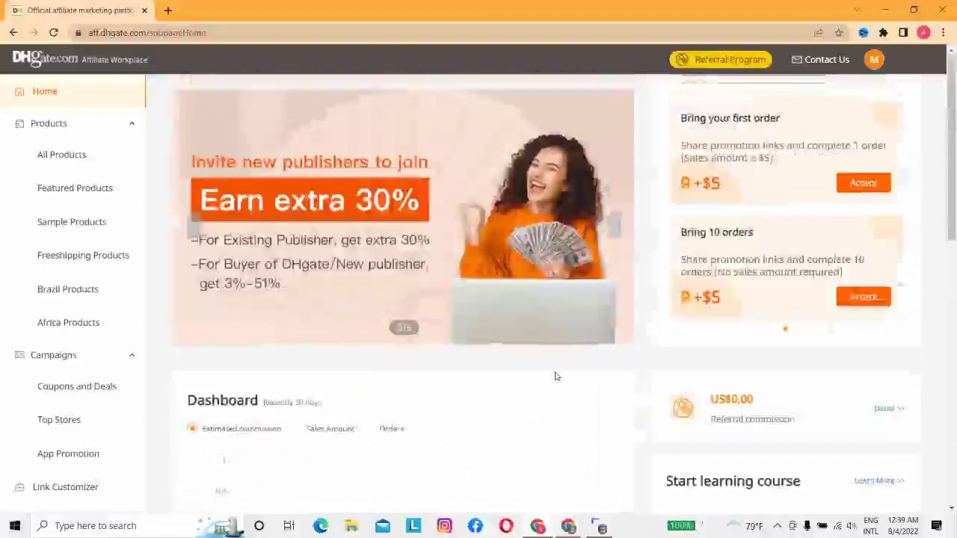
{"action": "scroll", "coordinate": [555, 376], "scroll_direction": "down", "scroll_amount": 6}
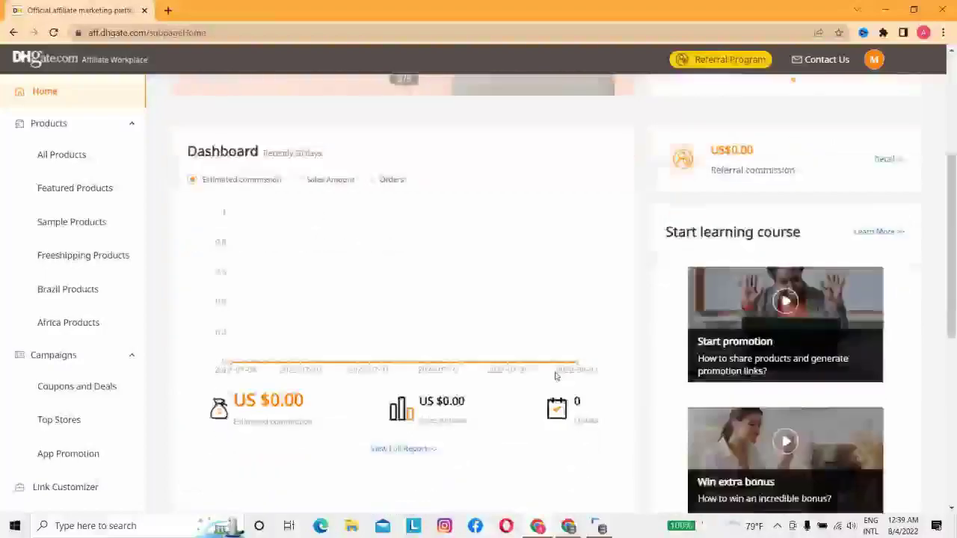
{"action": "scroll", "coordinate": [555, 376], "scroll_direction": "down", "scroll_amount": 2}
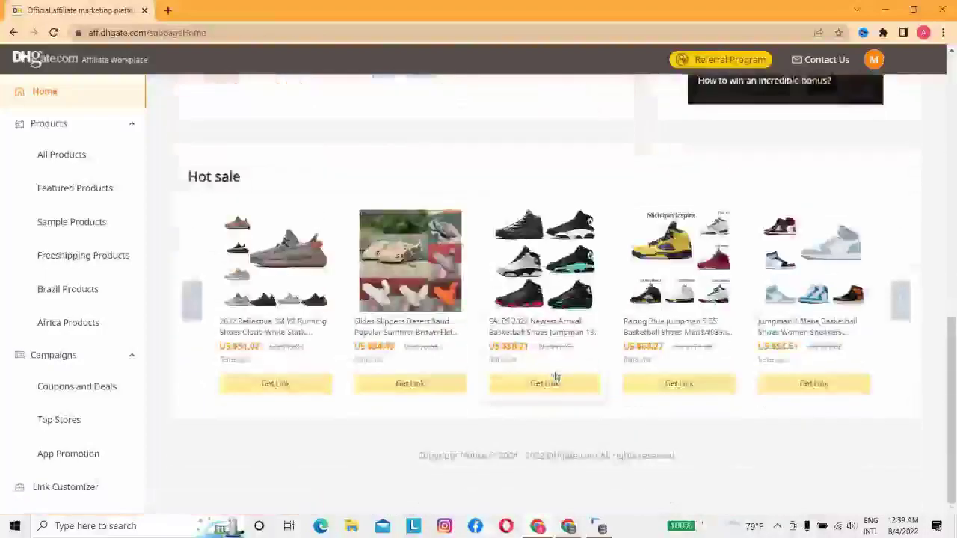
{"action": "scroll", "coordinate": [556, 376], "scroll_direction": "up", "scroll_amount": 8}
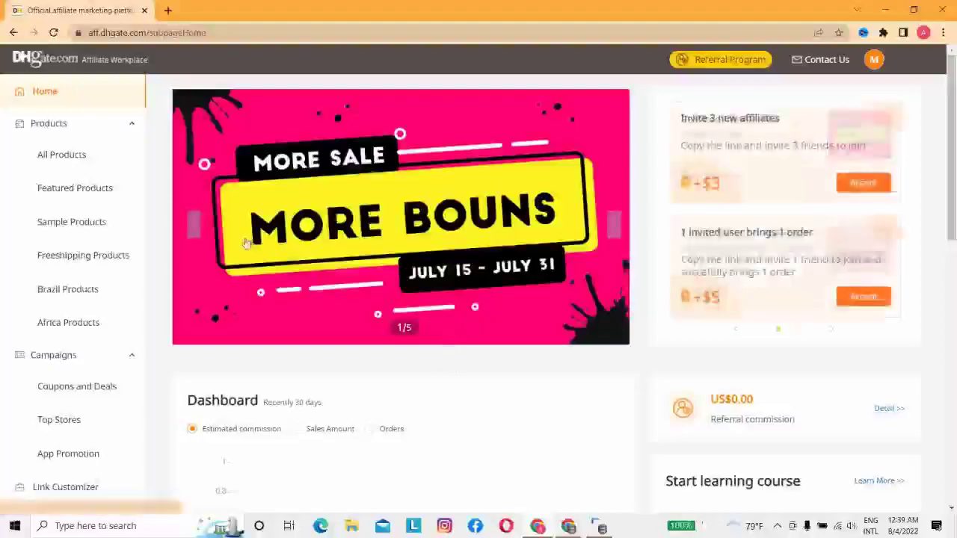
Search the full product list for "smart watch".
{"action": "left_click", "coordinate": [73, 161]}
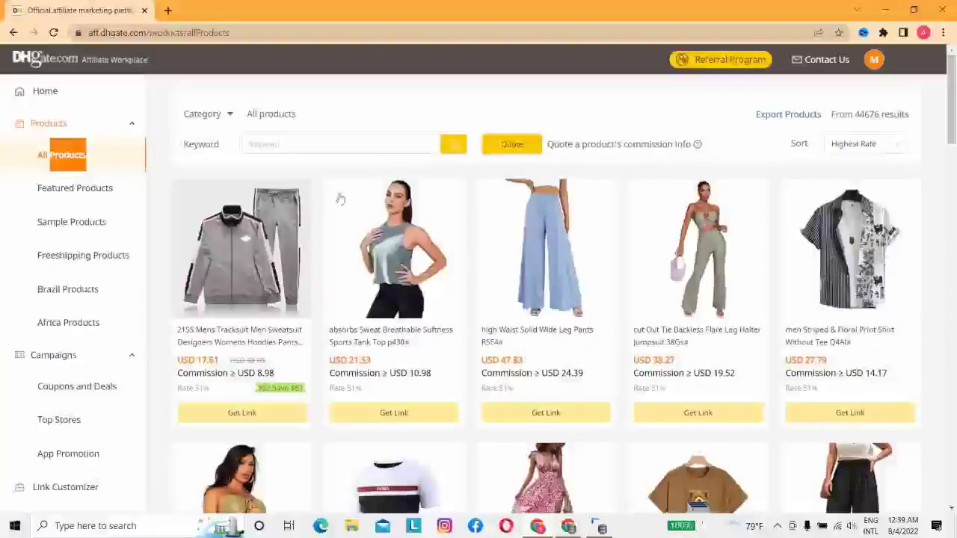
{"action": "left_click", "coordinate": [328, 138]}
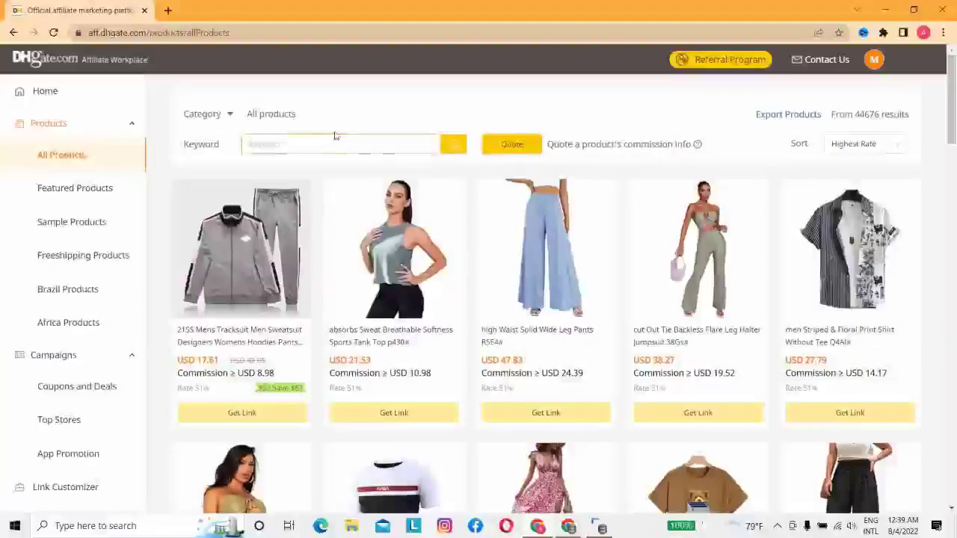
{"action": "type", "text": "smart"}
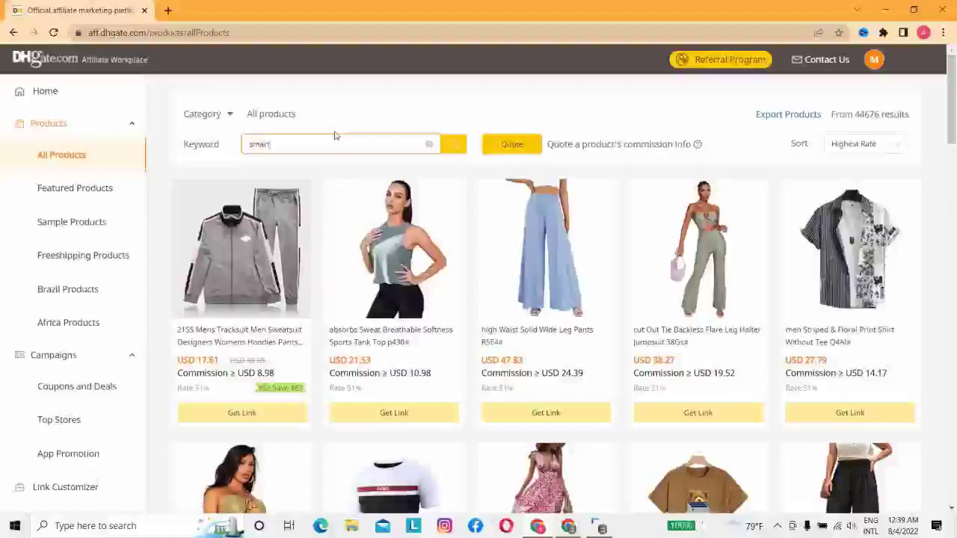
{"action": "type", "text": " watch"}
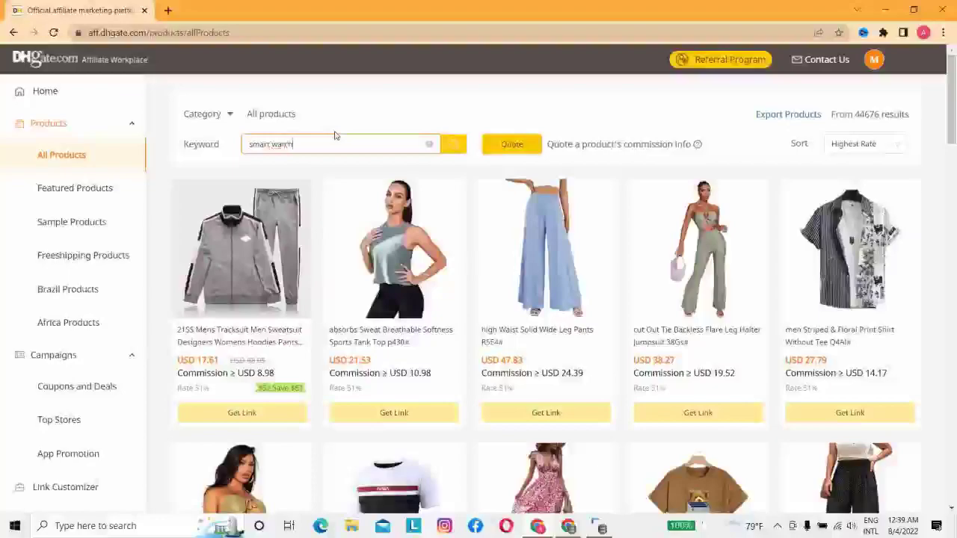
{"action": "left_click", "coordinate": [453, 145]}
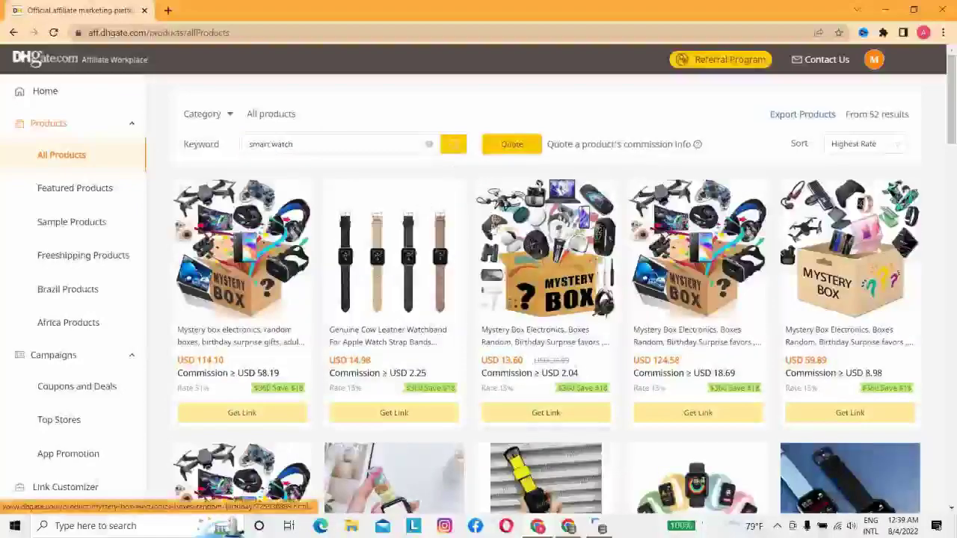
Browse the smart watch results and open the product page of the 116plus Smart Watch Men Blood Pressure Waterproof.
{"action": "scroll", "coordinate": [480, 236], "scroll_direction": "down", "scroll_amount": 4}
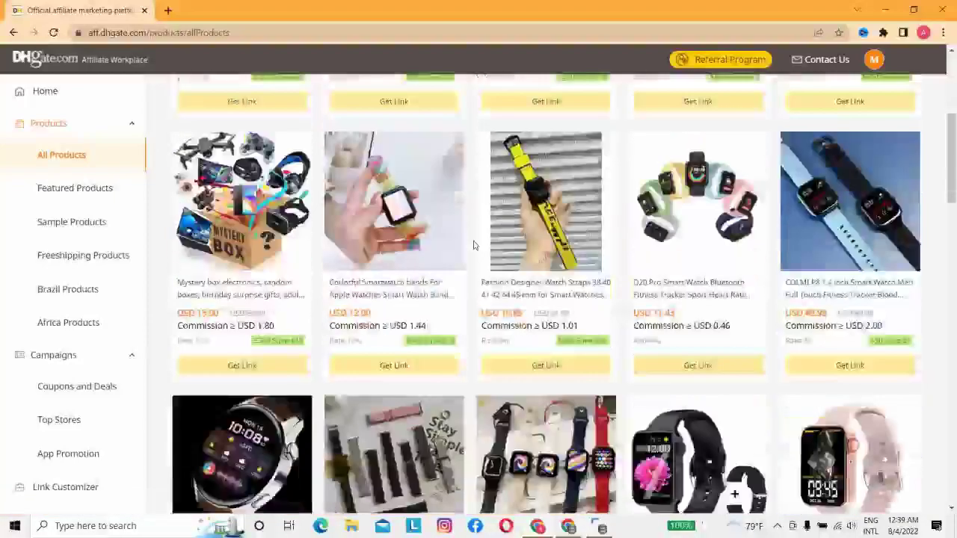
{"action": "scroll", "coordinate": [473, 245], "scroll_direction": "down", "scroll_amount": 2}
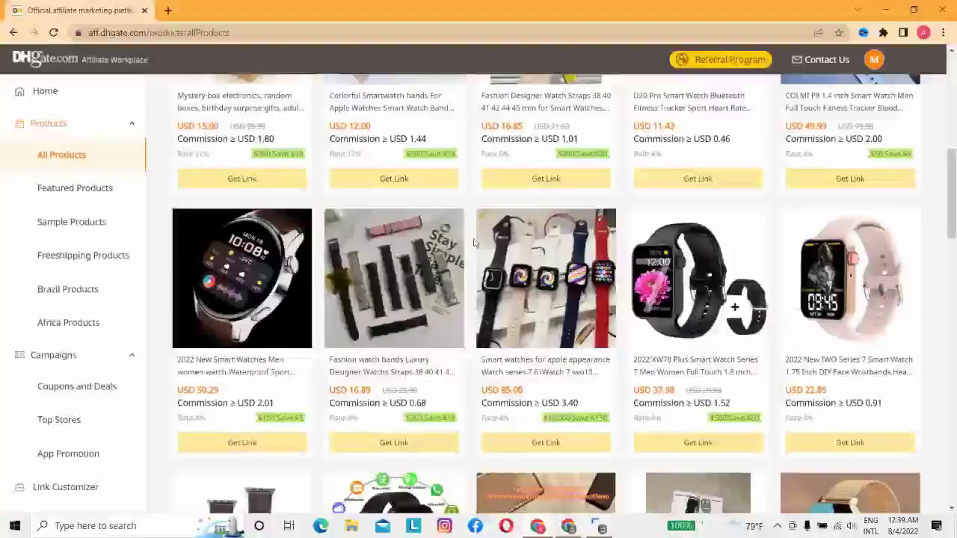
{"action": "scroll", "coordinate": [473, 243], "scroll_direction": "down", "scroll_amount": 3}
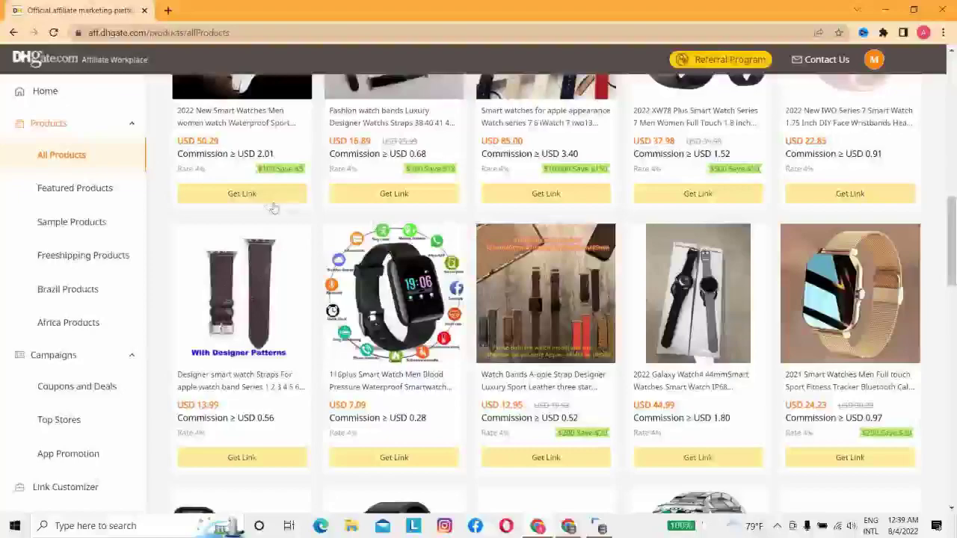
{"action": "left_click", "coordinate": [404, 289]}
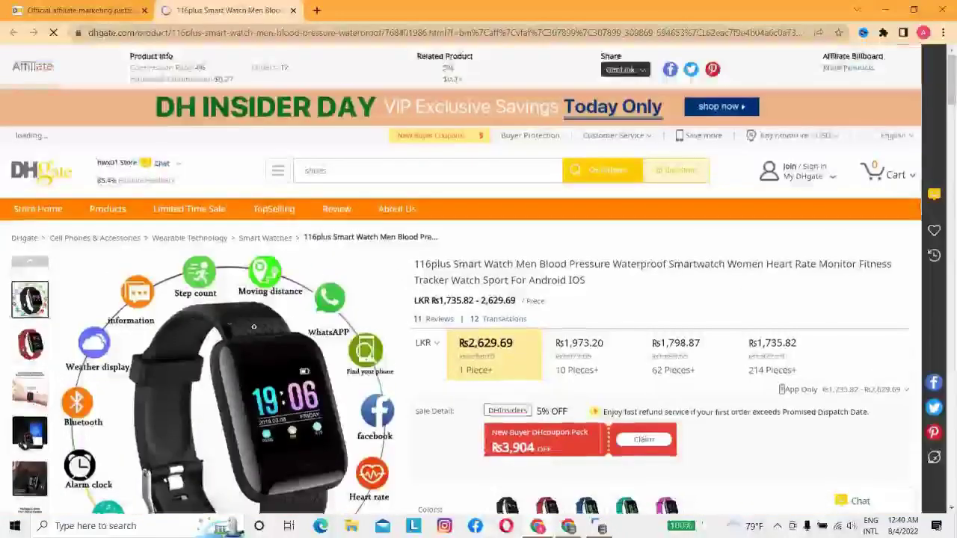
Look over the watch's images, quantity prices, sale details, colors, shipping, product features and also-bought items.
{"action": "scroll", "coordinate": [229, 323], "scroll_direction": "down", "scroll_amount": 1}
{"action": "scroll", "coordinate": [217, 293], "scroll_direction": "down", "scroll_amount": 2}
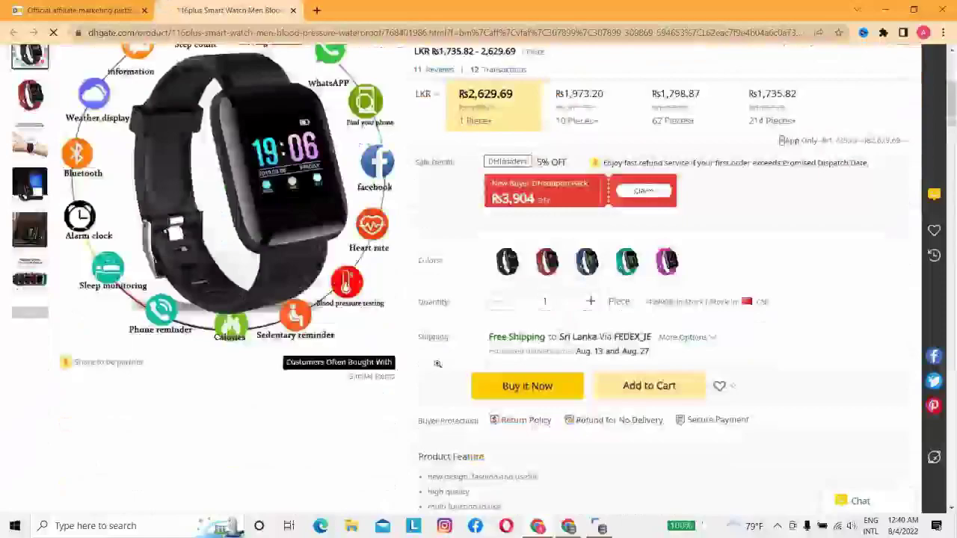
{"action": "scroll", "coordinate": [396, 365], "scroll_direction": "down", "scroll_amount": 3}
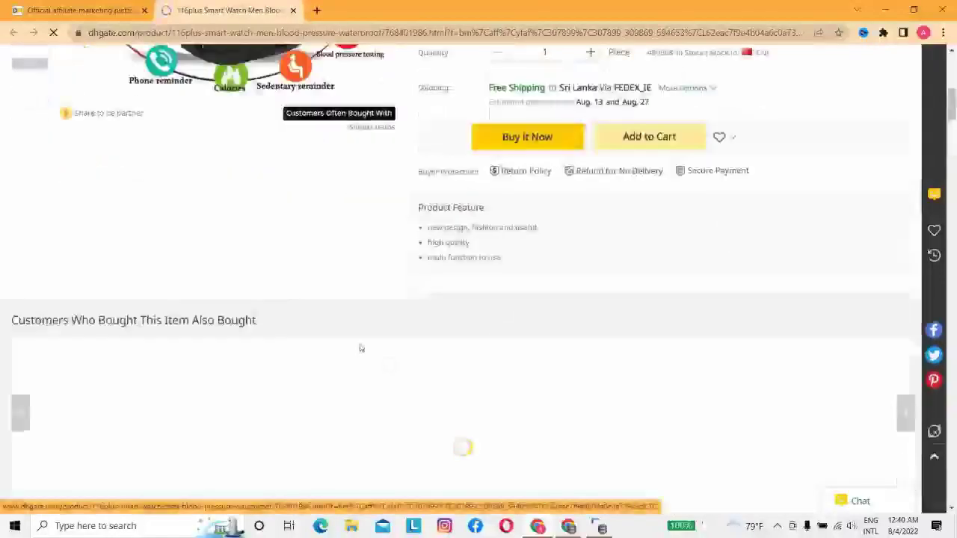
{"action": "scroll", "coordinate": [361, 351], "scroll_direction": "up", "scroll_amount": 3}
{"action": "scroll", "coordinate": [360, 347], "scroll_direction": "up", "scroll_amount": 4}
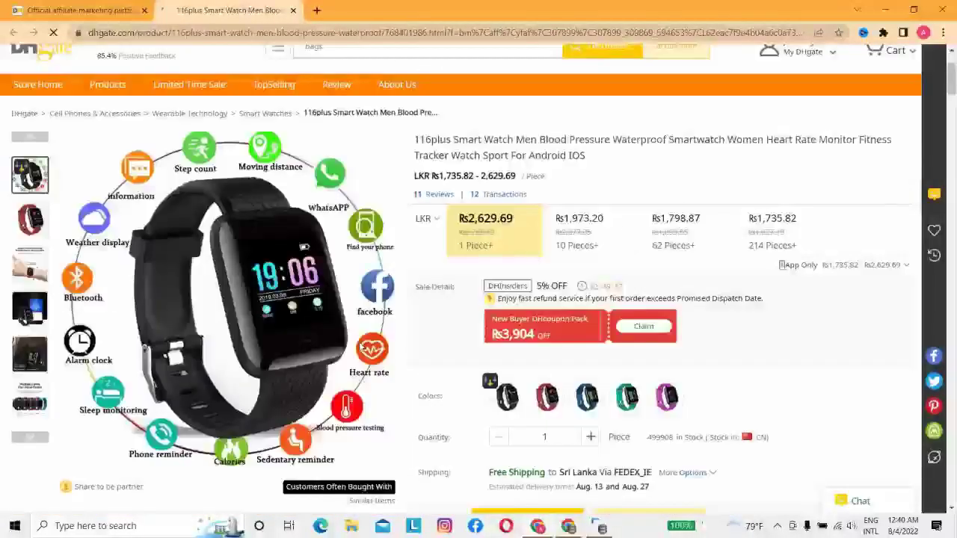
{"action": "scroll", "coordinate": [361, 347], "scroll_direction": "down", "scroll_amount": 2}
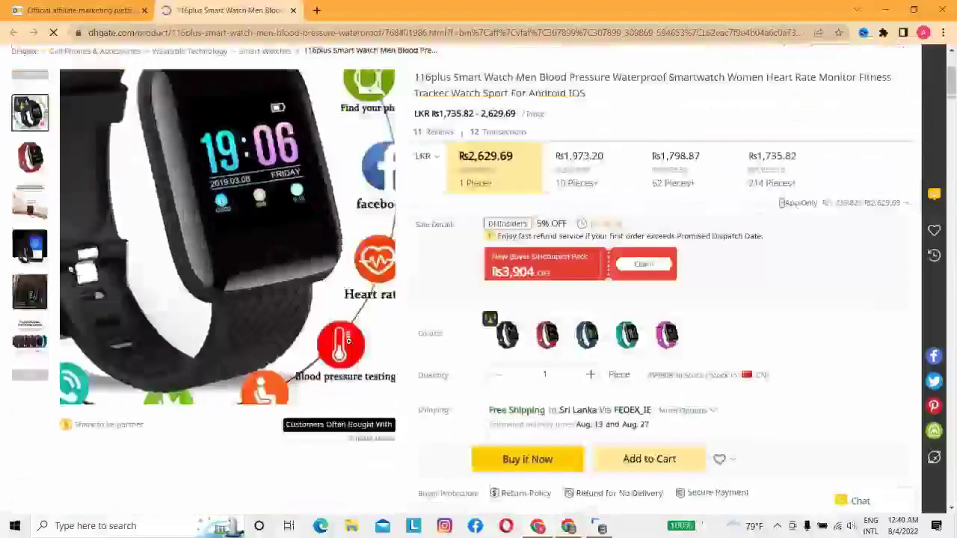
{"action": "scroll", "coordinate": [30, 247], "scroll_direction": "up", "scroll_amount": 2}
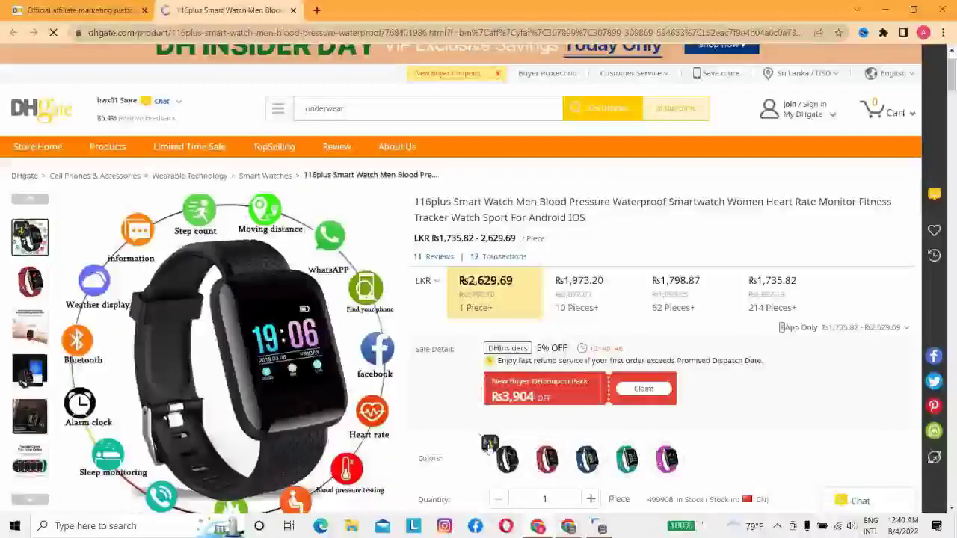
{"action": "scroll", "coordinate": [450, 448], "scroll_direction": "down", "scroll_amount": 2}
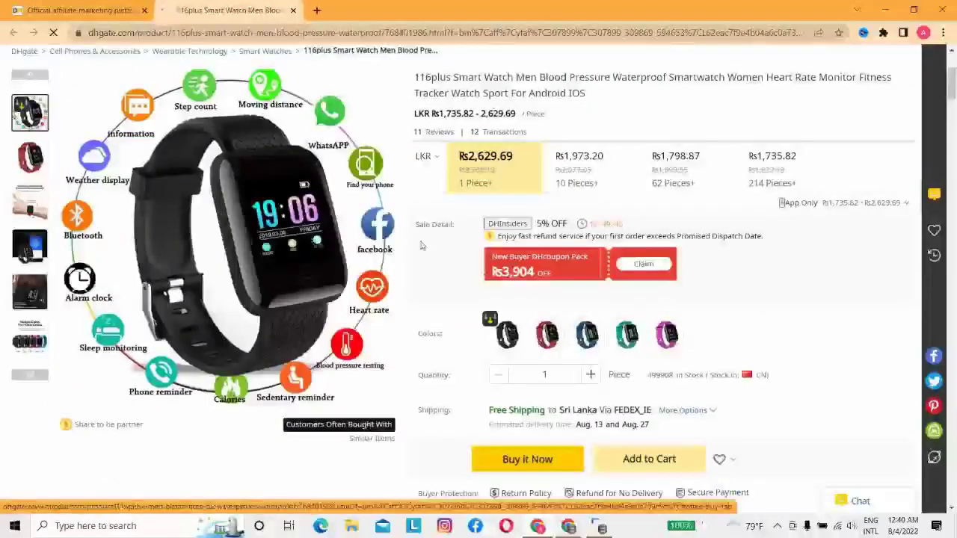
{"action": "scroll", "coordinate": [421, 247], "scroll_direction": "down", "scroll_amount": 5}
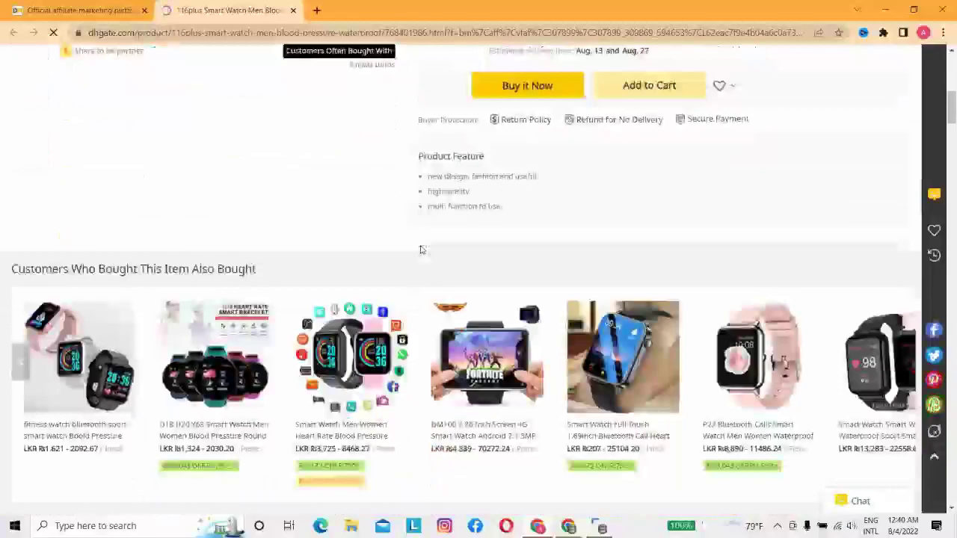
{"action": "scroll", "coordinate": [421, 249], "scroll_direction": "down", "scroll_amount": 2}
{"action": "scroll", "coordinate": [422, 243], "scroll_direction": "up", "scroll_amount": 6}
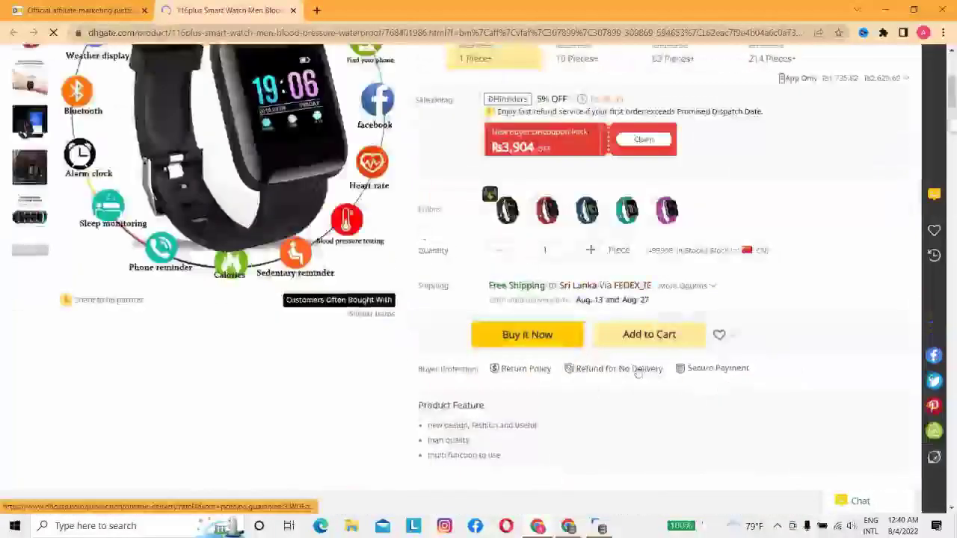
Read through the watch's specifications, return policy, product details, customer reviews and questions, and return to the start of the product page.
{"action": "scroll", "coordinate": [628, 377], "scroll_direction": "down", "scroll_amount": 9}
{"action": "scroll", "coordinate": [638, 370], "scroll_direction": "down", "scroll_amount": 3}
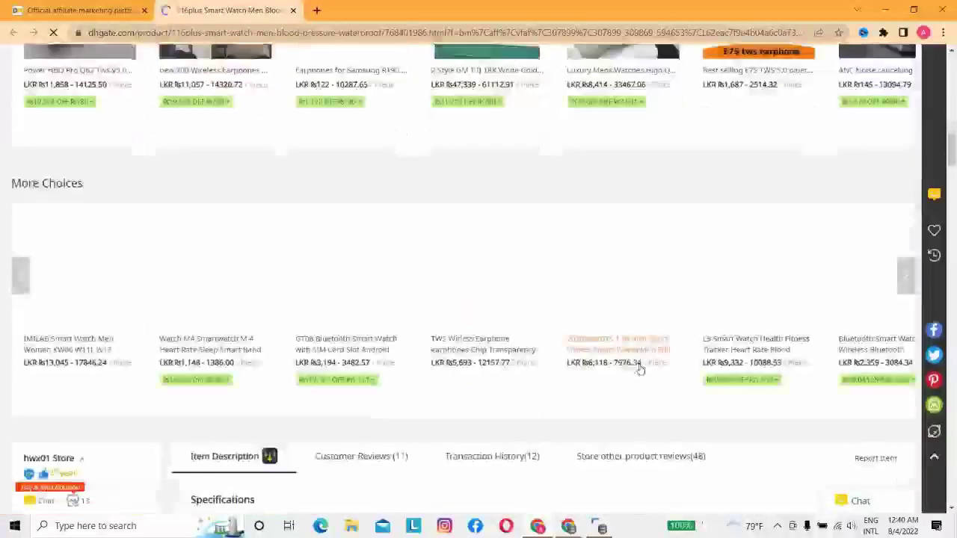
{"action": "scroll", "coordinate": [640, 367], "scroll_direction": "down", "scroll_amount": 2}
{"action": "scroll", "coordinate": [641, 367], "scroll_direction": "down", "scroll_amount": 3}
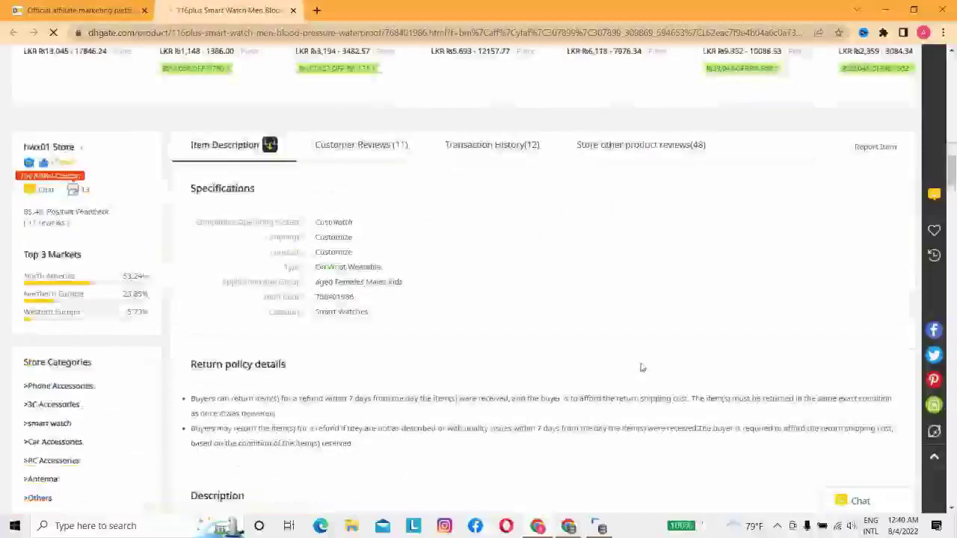
{"action": "scroll", "coordinate": [438, 280], "scroll_direction": "down", "scroll_amount": 3}
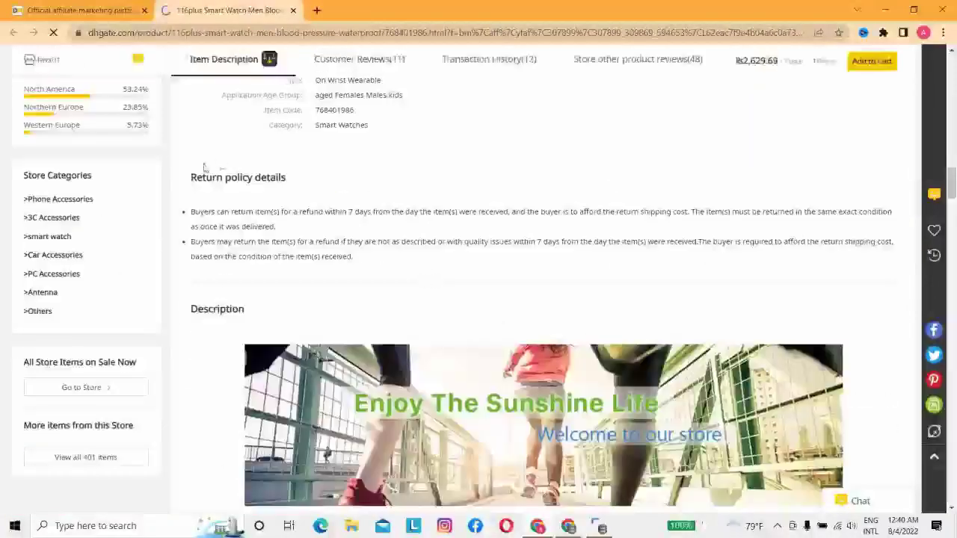
{"action": "scroll", "coordinate": [238, 215], "scroll_direction": "down", "scroll_amount": 6}
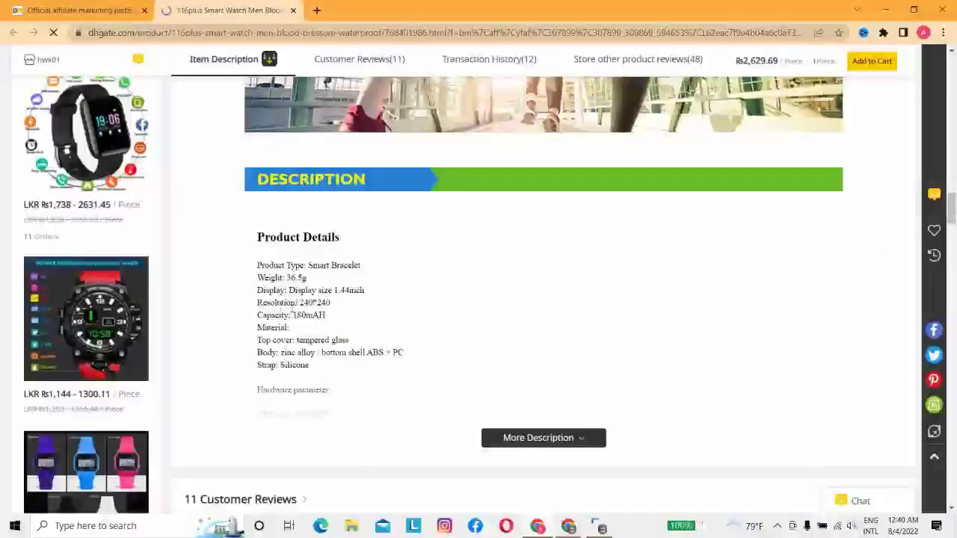
{"action": "scroll", "coordinate": [326, 291], "scroll_direction": "down", "scroll_amount": 1}
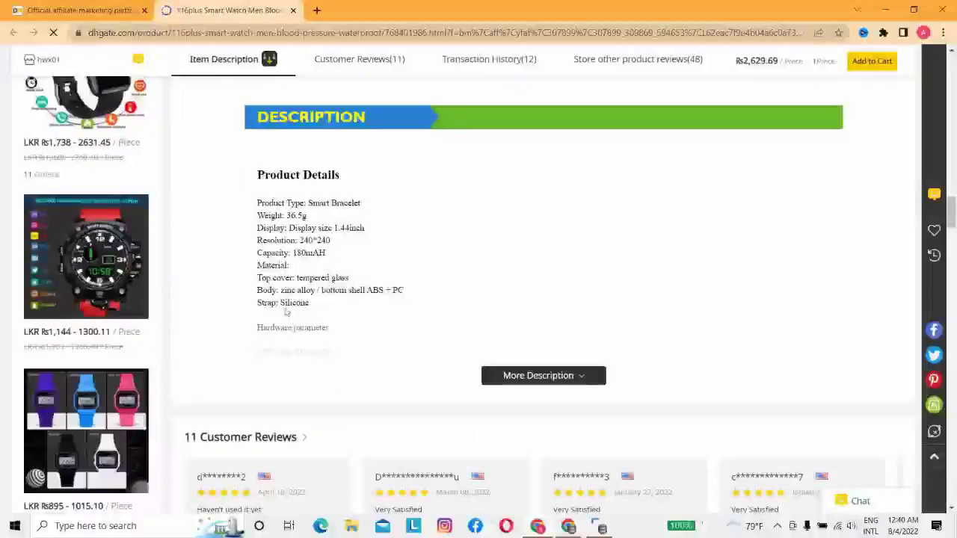
{"action": "scroll", "coordinate": [489, 329], "scroll_direction": "down", "scroll_amount": 5}
{"action": "scroll", "coordinate": [486, 331], "scroll_direction": "down", "scroll_amount": 10}
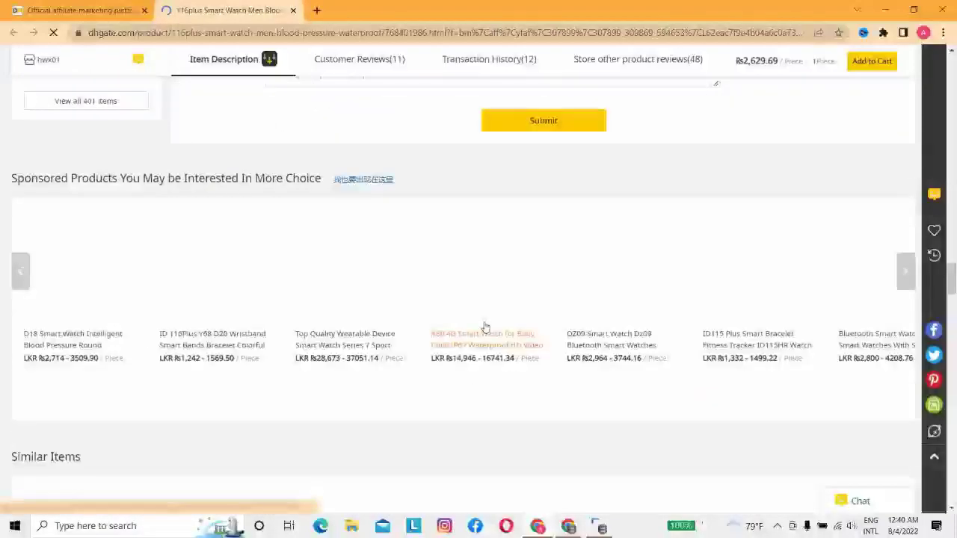
{"action": "scroll", "coordinate": [484, 329], "scroll_direction": "up", "scroll_amount": 4}
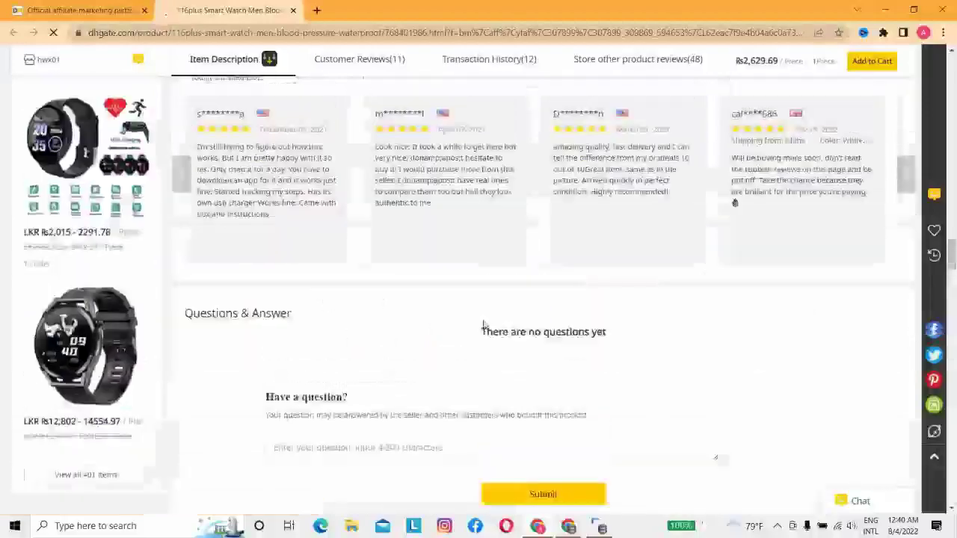
{"action": "scroll", "coordinate": [484, 326], "scroll_direction": "up", "scroll_amount": 4}
{"action": "scroll", "coordinate": [484, 324], "scroll_direction": "up", "scroll_amount": 20}
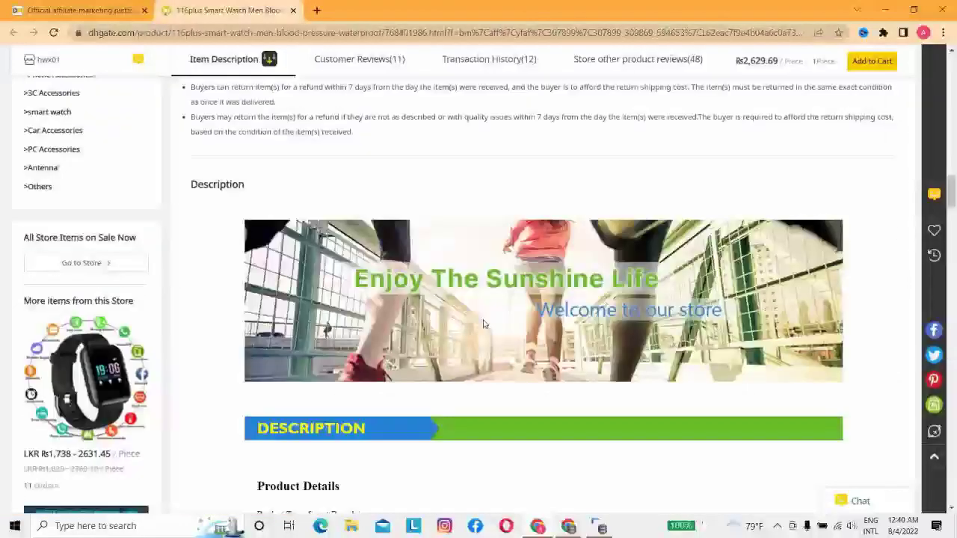
{"action": "scroll", "coordinate": [484, 324], "scroll_direction": "up", "scroll_amount": 15}
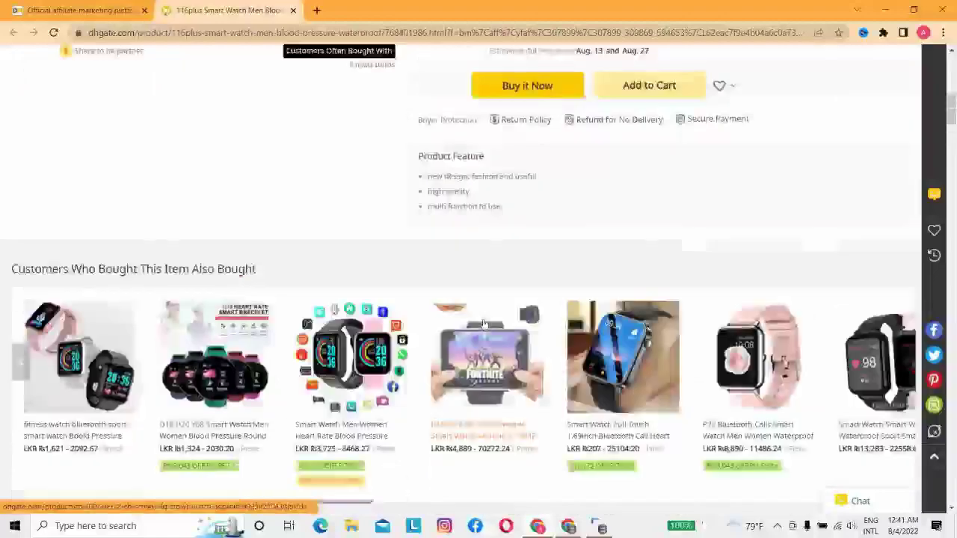
{"action": "scroll", "coordinate": [484, 323], "scroll_direction": "up", "scroll_amount": 4}
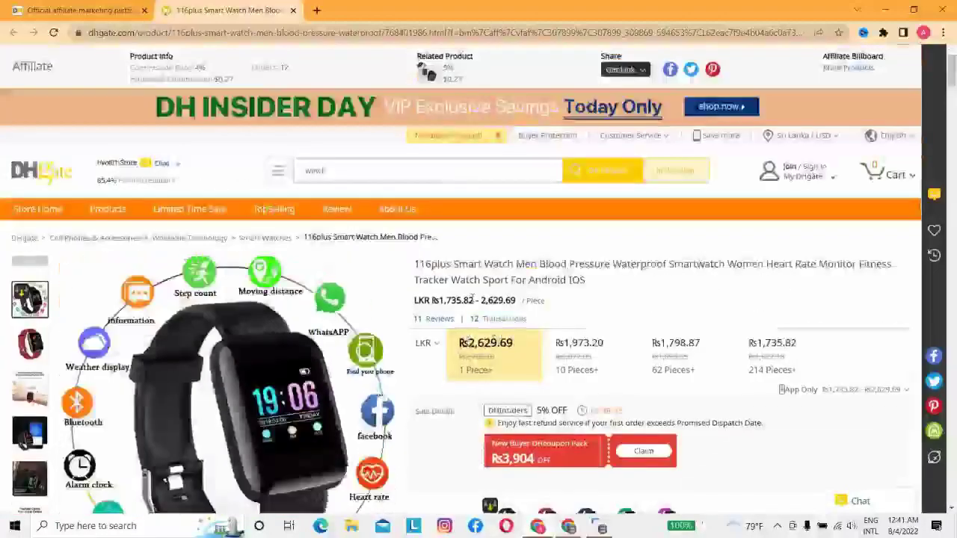
Review the watch's purchase options again, along with its specifications, return policy, store categories and product description.
{"action": "scroll", "coordinate": [254, 309], "scroll_direction": "down", "scroll_amount": 3}
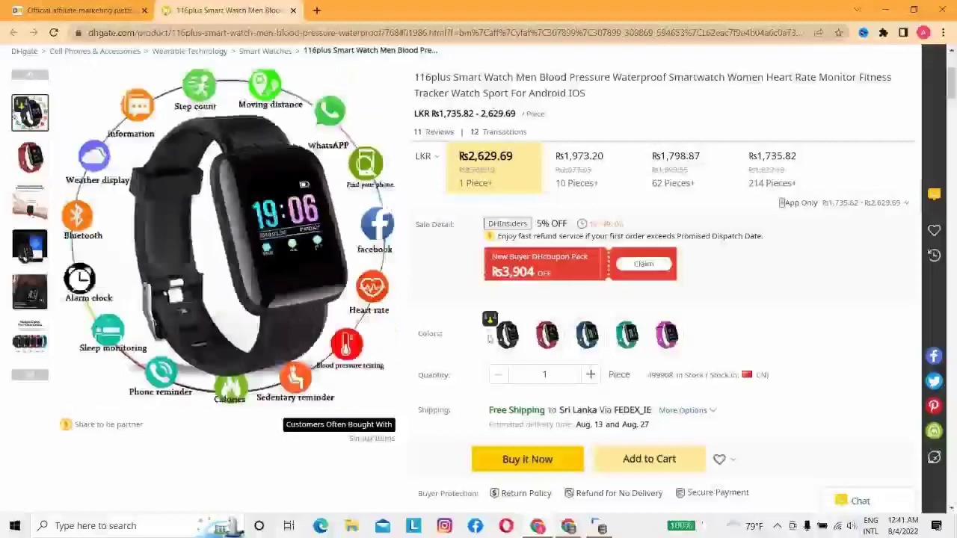
{"action": "scroll", "coordinate": [451, 338], "scroll_direction": "down", "scroll_amount": 2}
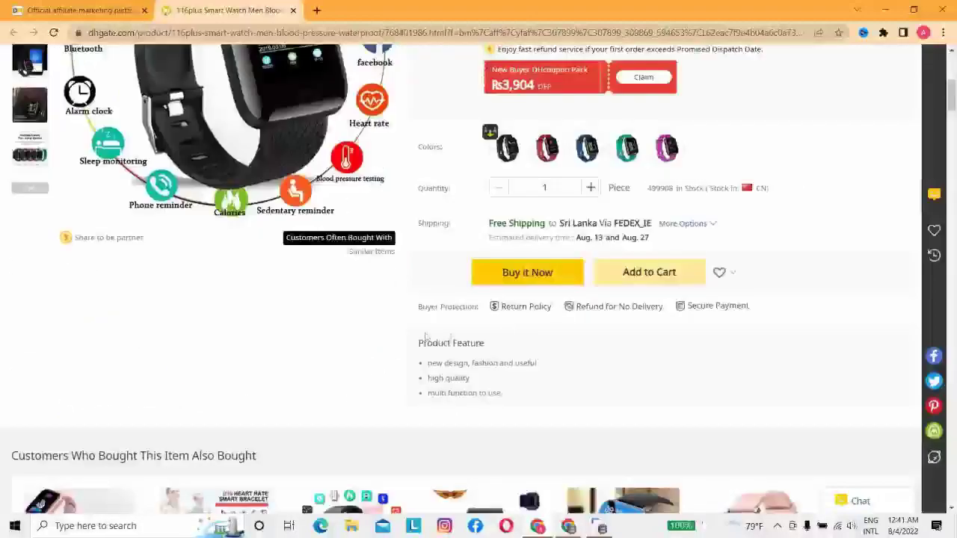
{"action": "scroll", "coordinate": [465, 325], "scroll_direction": "down", "scroll_amount": 2}
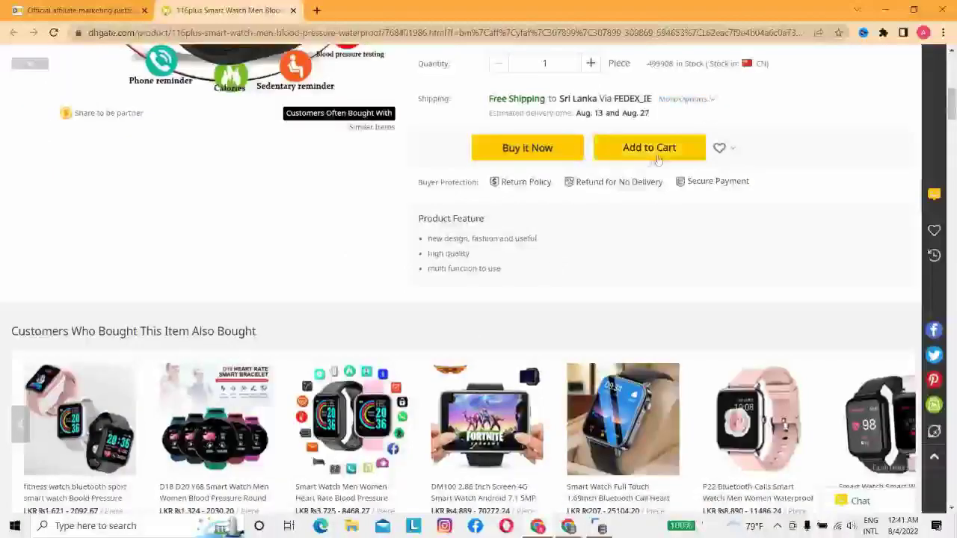
{"action": "scroll", "coordinate": [657, 158], "scroll_direction": "down", "scroll_amount": 10}
{"action": "scroll", "coordinate": [604, 196], "scroll_direction": "down", "scroll_amount": 4}
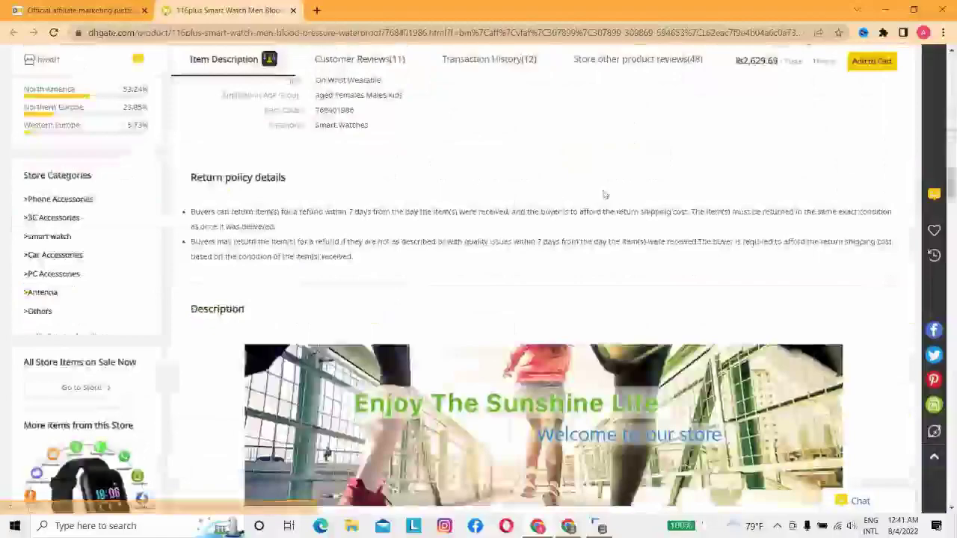
{"action": "scroll", "coordinate": [604, 196], "scroll_direction": "up", "scroll_amount": 2}
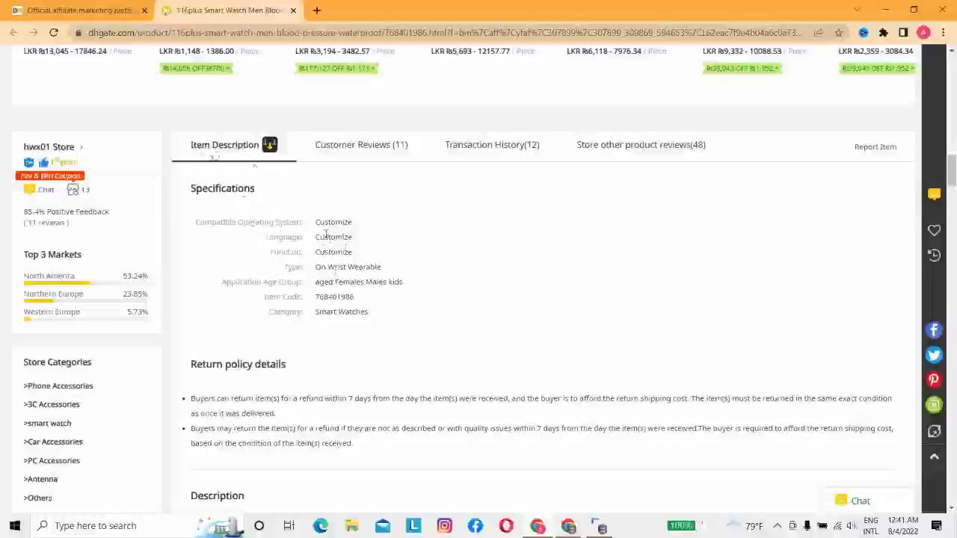
{"action": "scroll", "coordinate": [343, 293], "scroll_direction": "down", "scroll_amount": 1}
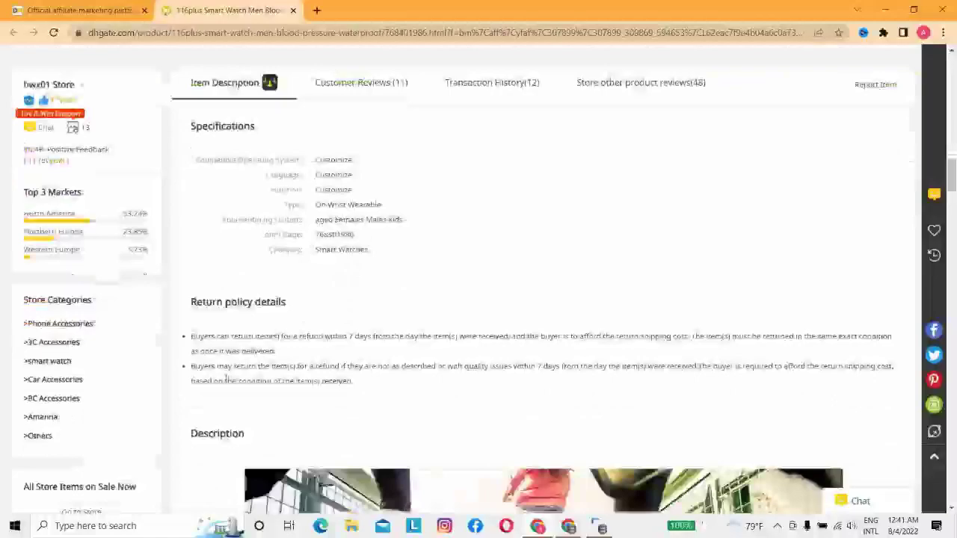
{"action": "scroll", "coordinate": [213, 277], "scroll_direction": "down", "scroll_amount": 3}
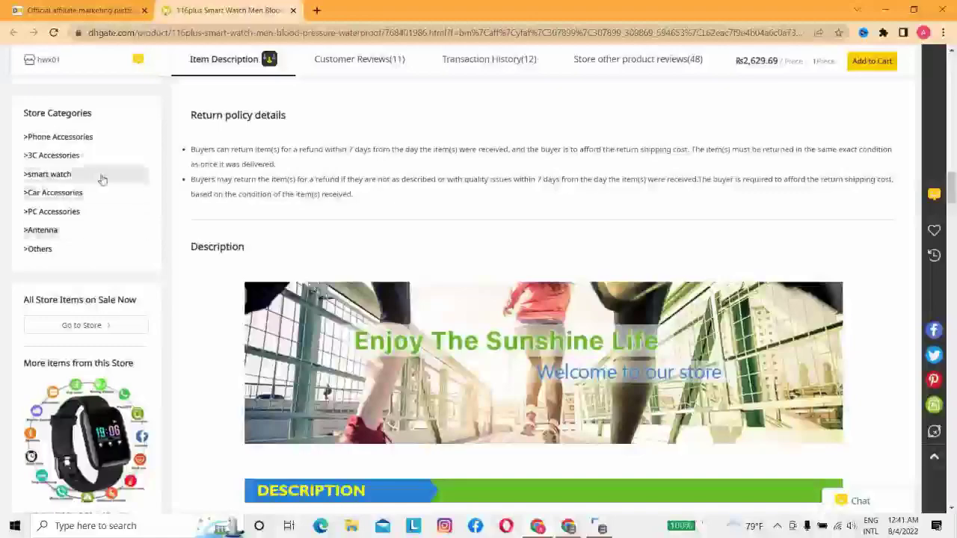
{"action": "scroll", "coordinate": [104, 178], "scroll_direction": "down", "scroll_amount": 4}
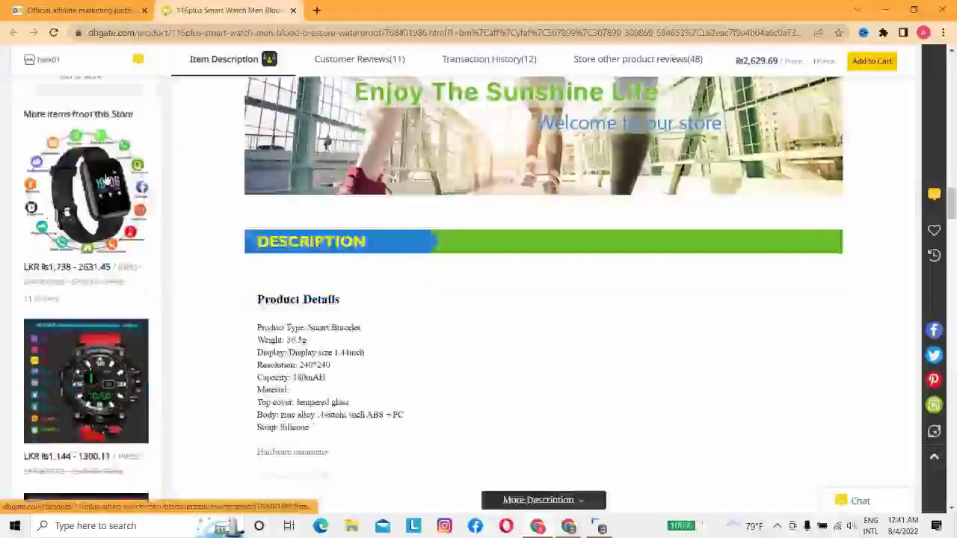
Expand the watch's full description and examine its product details, hardware parameters, software functions, and color and feature images.
{"action": "scroll", "coordinate": [105, 179], "scroll_direction": "down", "scroll_amount": 2}
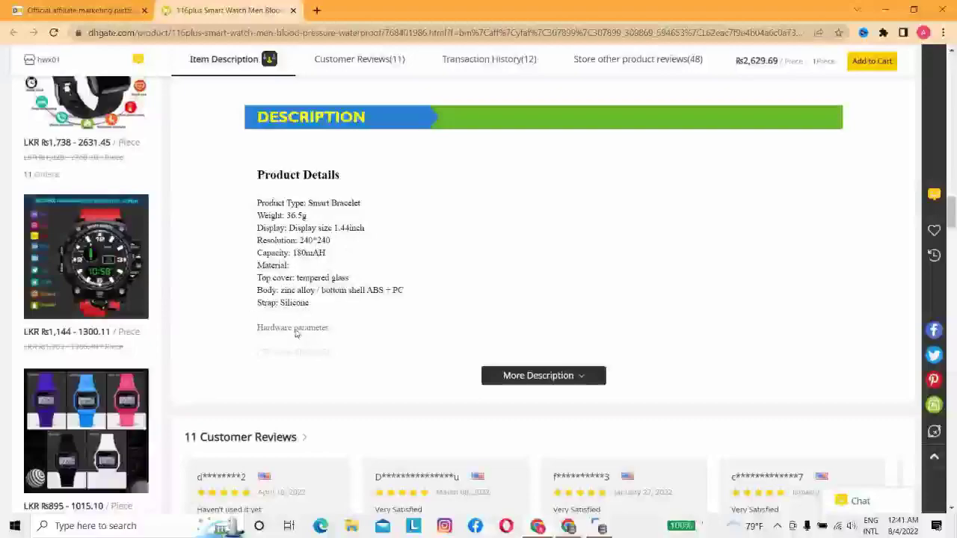
{"action": "left_click", "coordinate": [582, 376]}
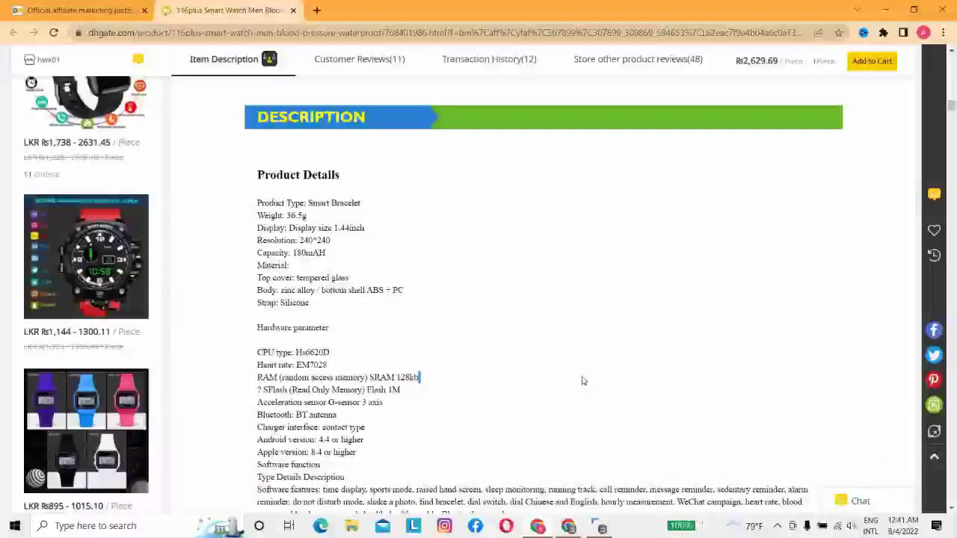
{"action": "scroll", "coordinate": [550, 352], "scroll_direction": "down", "scroll_amount": 3}
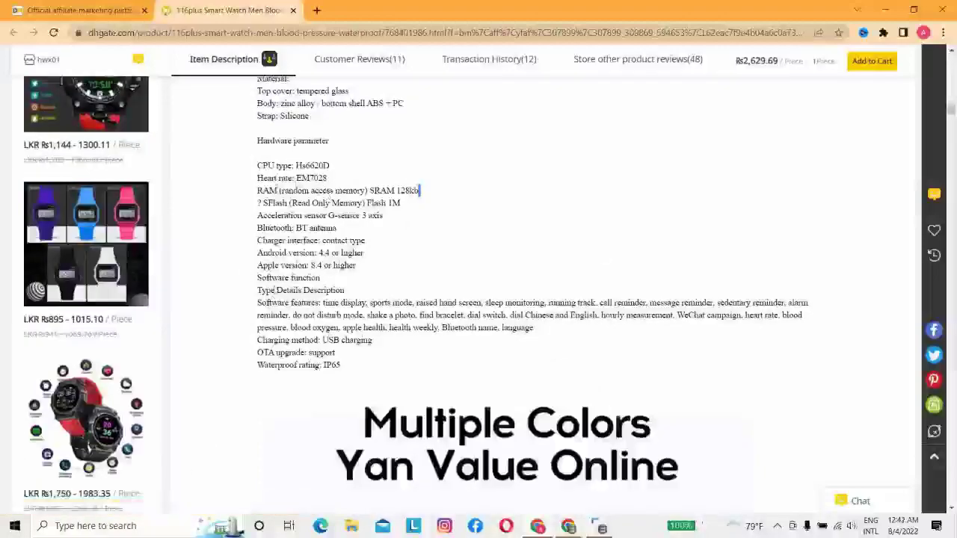
{"action": "scroll", "coordinate": [327, 278], "scroll_direction": "down", "scroll_amount": 9}
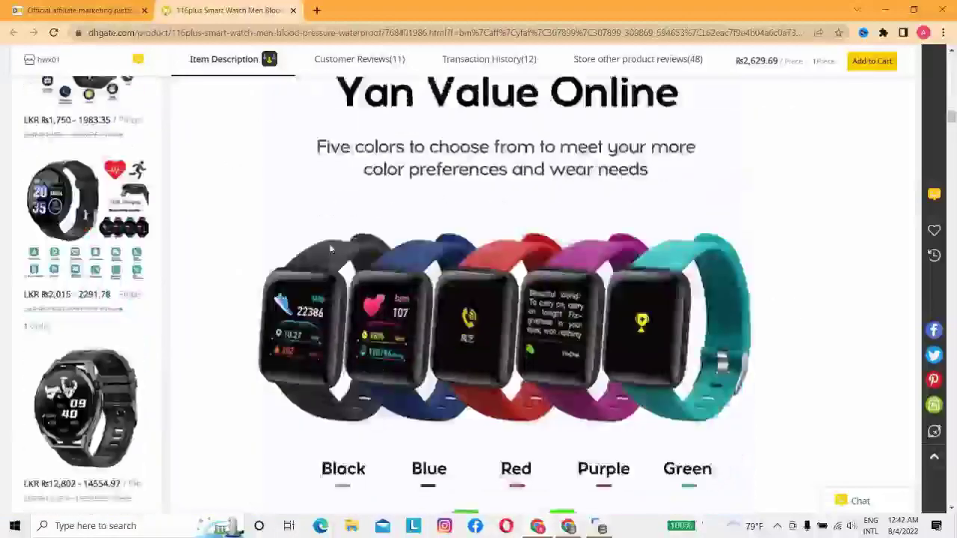
{"action": "scroll", "coordinate": [330, 249], "scroll_direction": "down", "scroll_amount": 5}
{"action": "scroll", "coordinate": [330, 249], "scroll_direction": "up", "scroll_amount": 12}
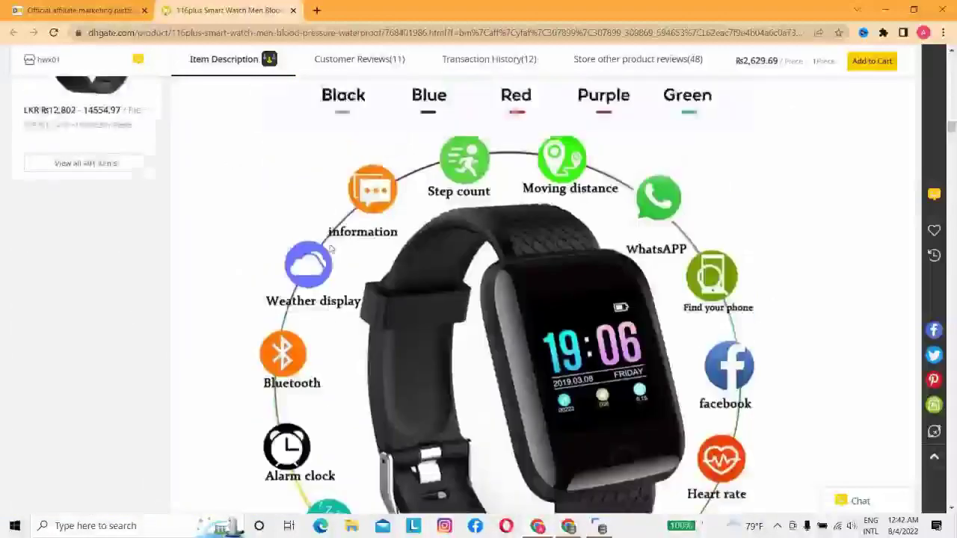
{"action": "scroll", "coordinate": [329, 250], "scroll_direction": "up", "scroll_amount": 1}
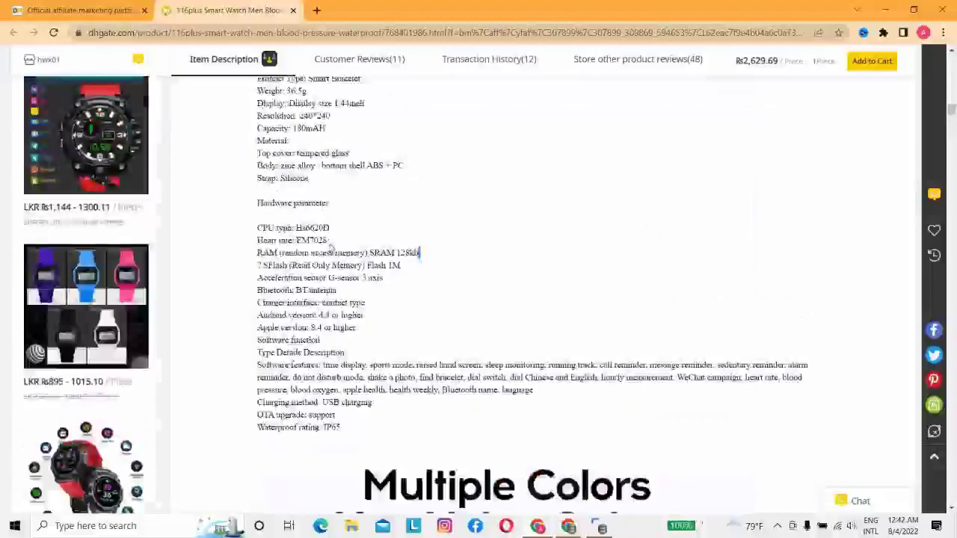
{"action": "scroll", "coordinate": [287, 251], "scroll_direction": "up", "scroll_amount": 1}
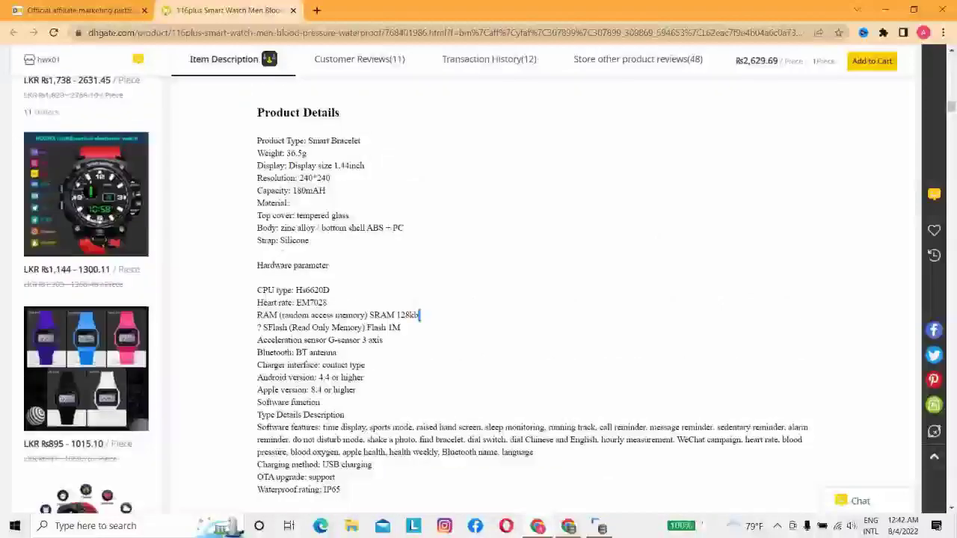
Copy the description text from the CPU type line through the waterproof rating line.
{"action": "scroll", "coordinate": [290, 323], "scroll_direction": "down", "scroll_amount": 1}
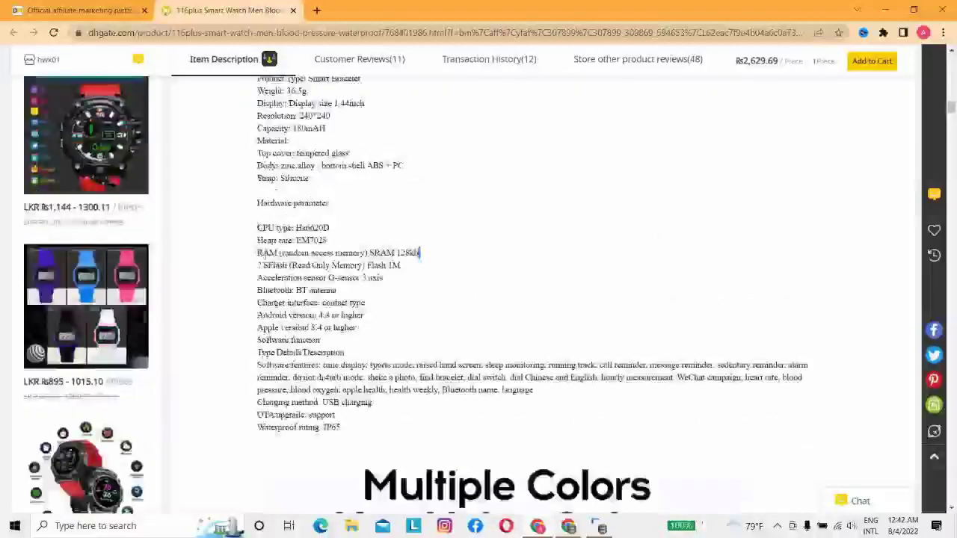
{"action": "left_click_drag", "start_coordinate": [257, 227], "coordinate": [431, 443]}
{"action": "right_click", "coordinate": [305, 349]}
{"action": "left_click", "coordinate": [317, 355]}
{"action": "scroll", "coordinate": [277, 231], "scroll_direction": "down", "scroll_amount": 10}
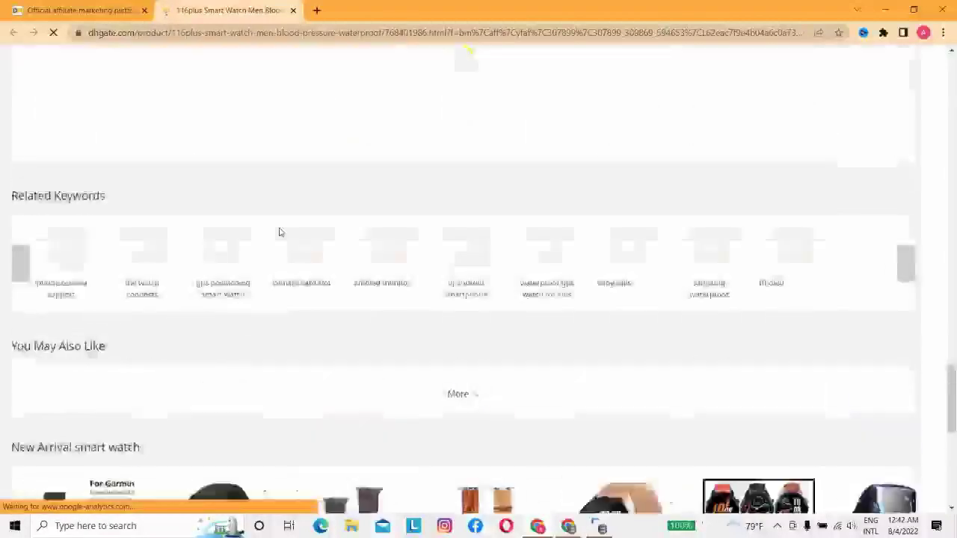
{"action": "scroll", "coordinate": [275, 275], "scroll_direction": "up", "scroll_amount": 15}
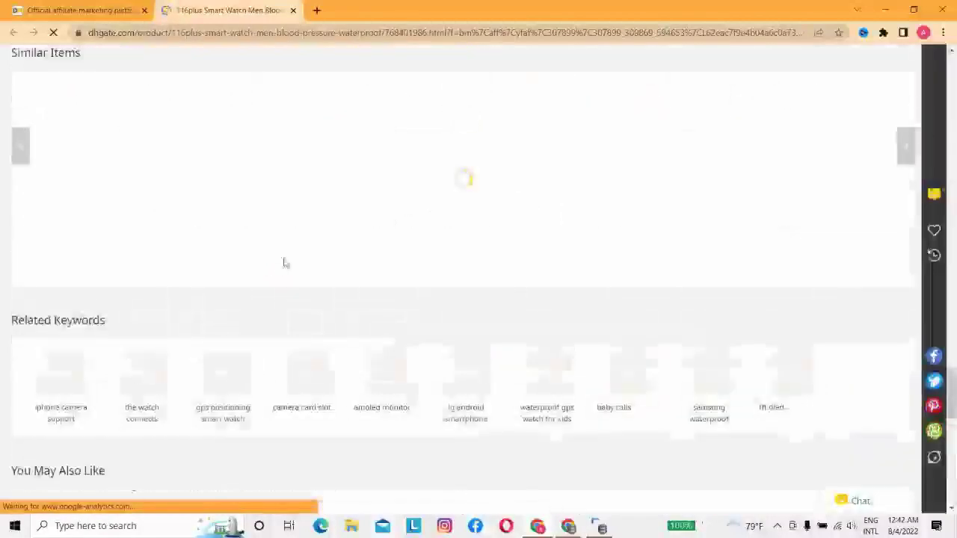
{"action": "scroll", "coordinate": [394, 221], "scroll_direction": "up", "scroll_amount": 15}
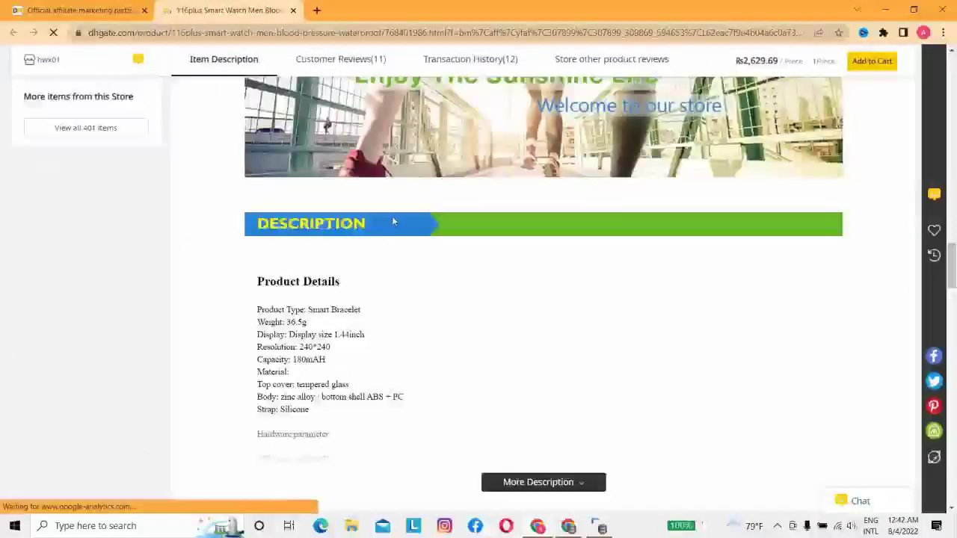
{"action": "scroll", "coordinate": [394, 221], "scroll_direction": "up", "scroll_amount": 20}
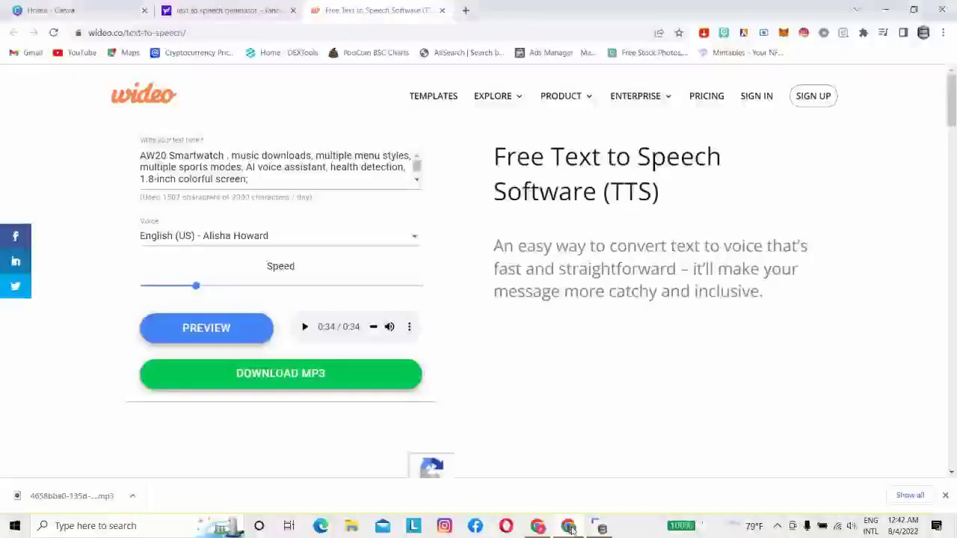
Switch to Wideo's text-to-speech page and replace the existing AW20 Smartwatch text with the copied watch specifications.
{"action": "left_click", "coordinate": [594, 518]}
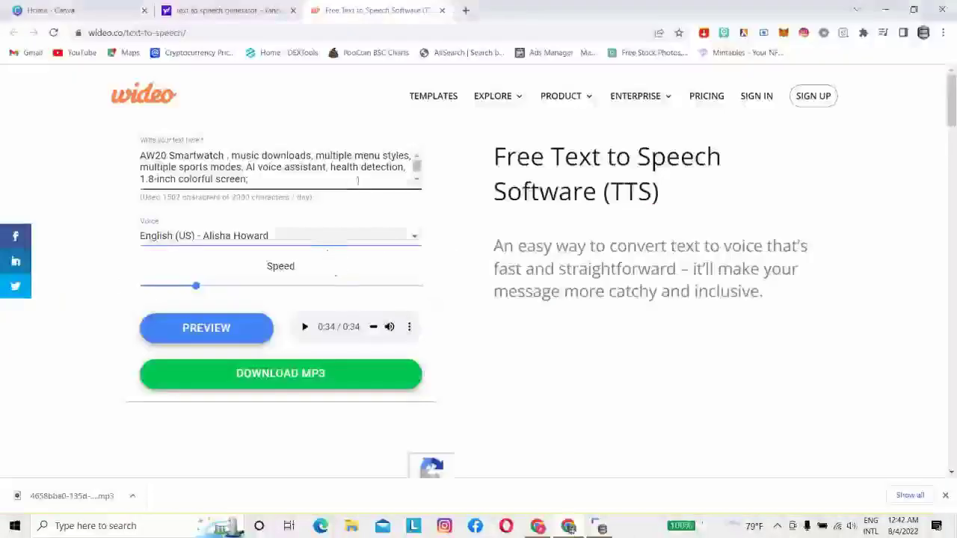
{"action": "left_click", "coordinate": [274, 176]}
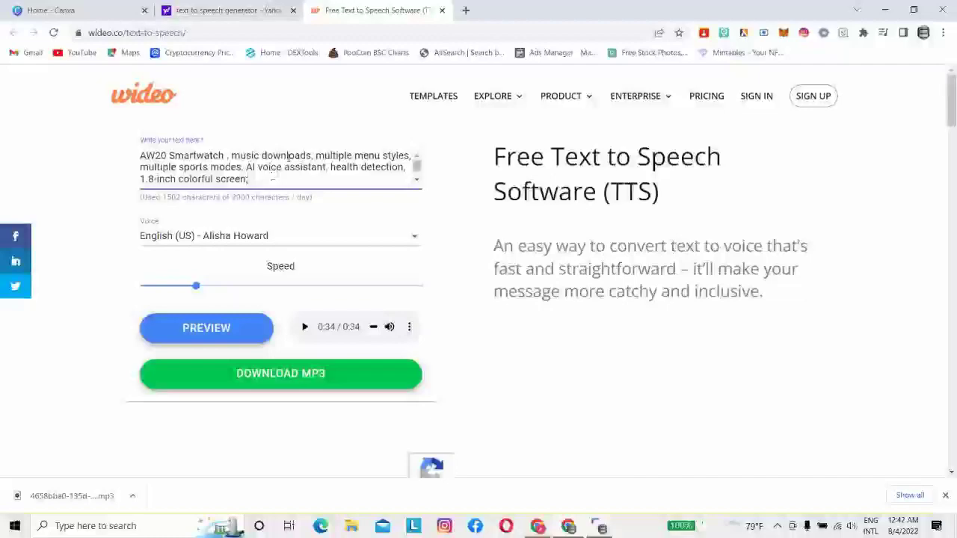
{"action": "key", "text": "ctrl+BackSpace"}
{"action": "key", "text": "ctrl+BackSpace"}
{"action": "key", "text": "ctrl+BackSpace"}
{"action": "key", "text": "ctrl+BackSpace"}
{"action": "key", "text": "ctrl+BackSpace"}
{"action": "key", "text": "ctrl+BackSpace"}
{"action": "key", "text": "ctrl+BackSpace"}
{"action": "key", "text": "ctrl+BackSpace"}
{"action": "key", "text": "ctrl+BackSpace"}
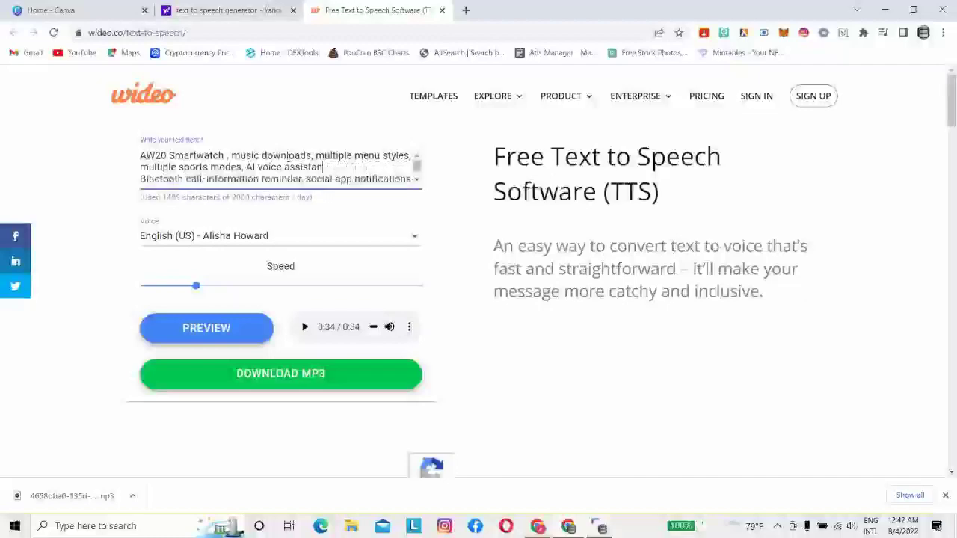
{"action": "key", "text": "ctrl+a"}
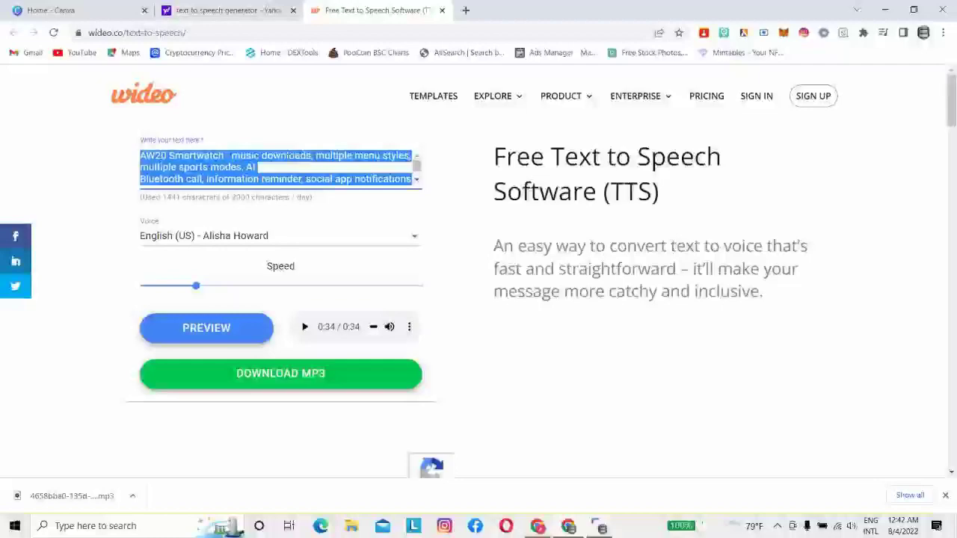
{"action": "key", "text": "BackSpace"}
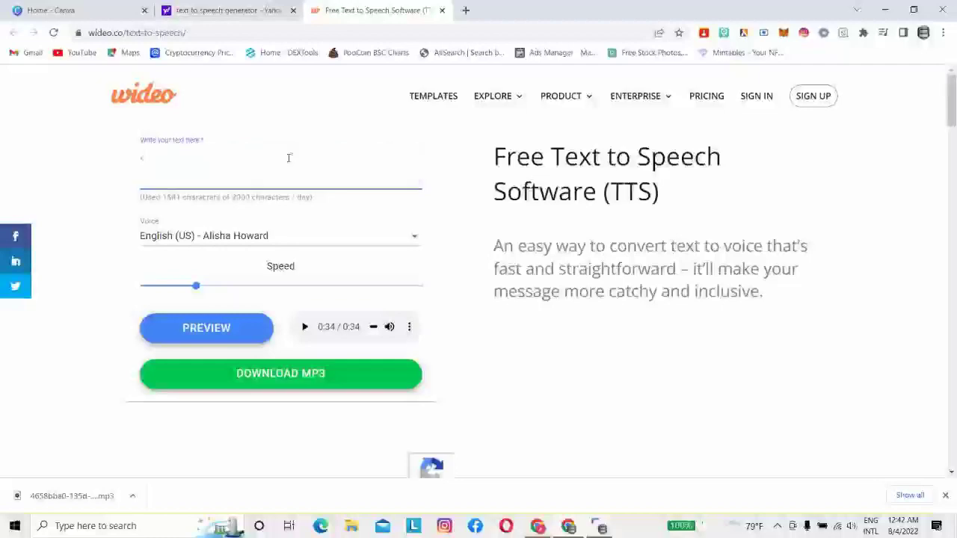
{"action": "key", "text": "ctrl+v"}
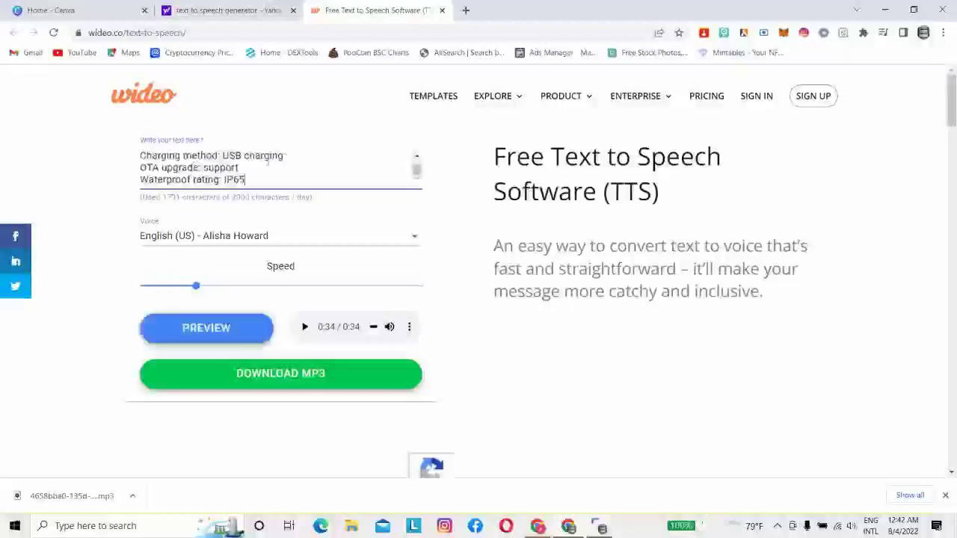
{"action": "scroll", "coordinate": [335, 173], "scroll_direction": "up", "scroll_amount": 5}
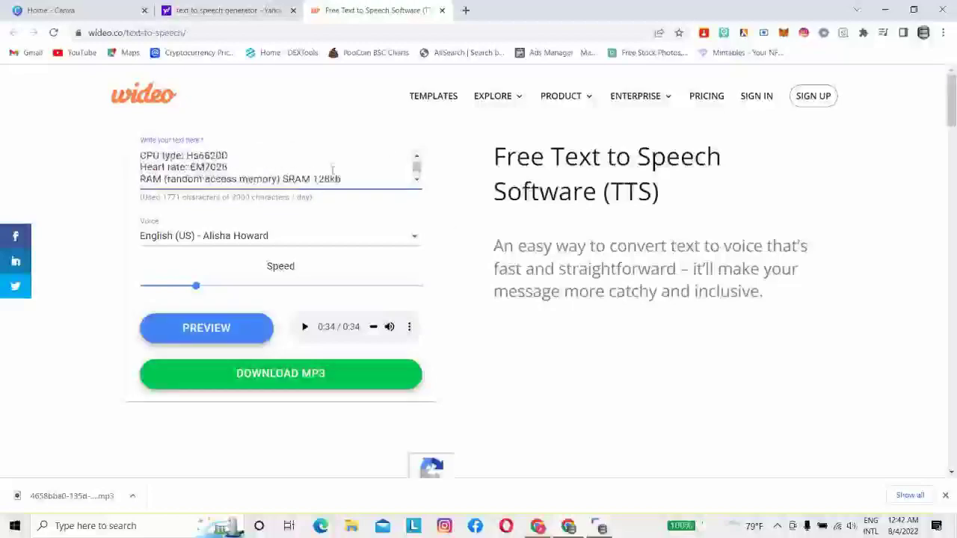
{"action": "scroll", "coordinate": [333, 169], "scroll_direction": "down", "scroll_amount": 1}
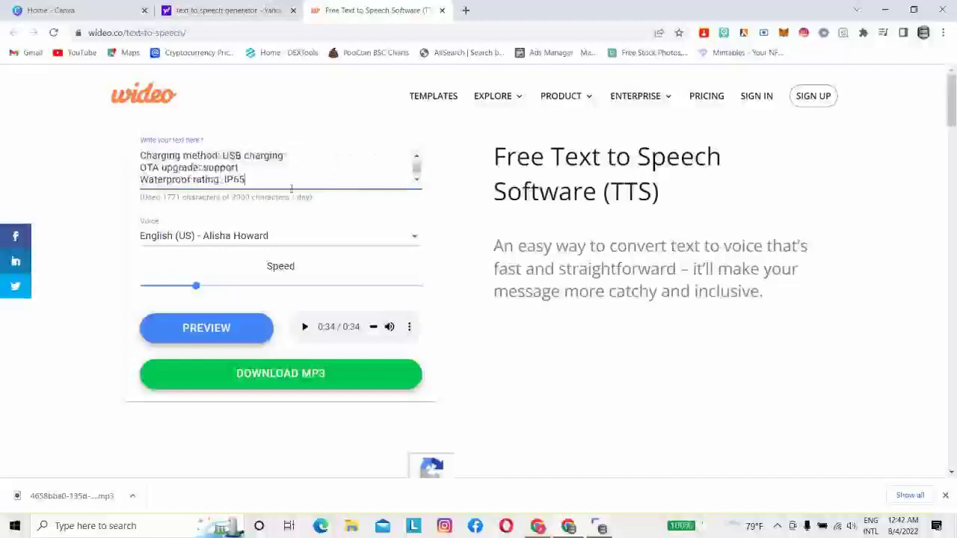
Set the voice to English (India) - Amanda Rose and generate a preview of the speech.
{"action": "left_click", "coordinate": [414, 238]}
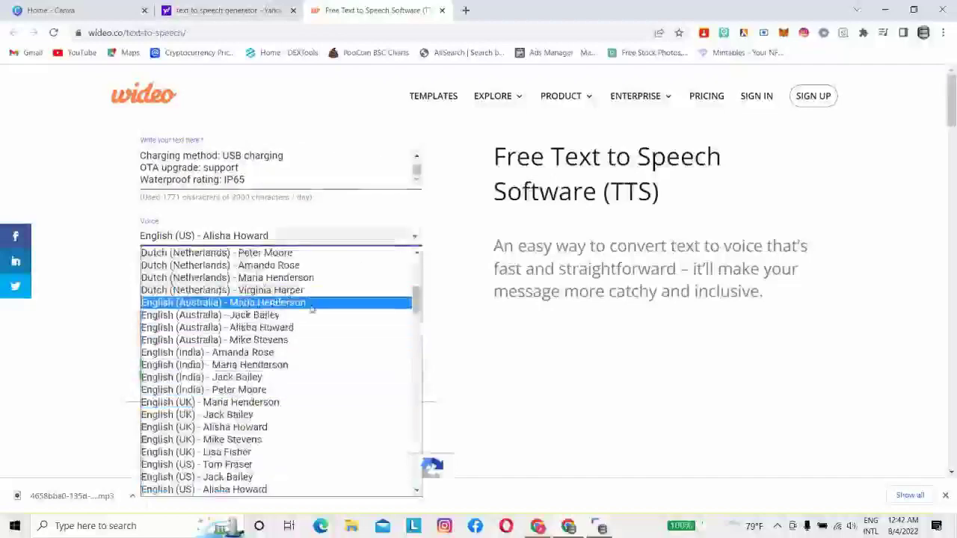
{"action": "left_click", "coordinate": [292, 353]}
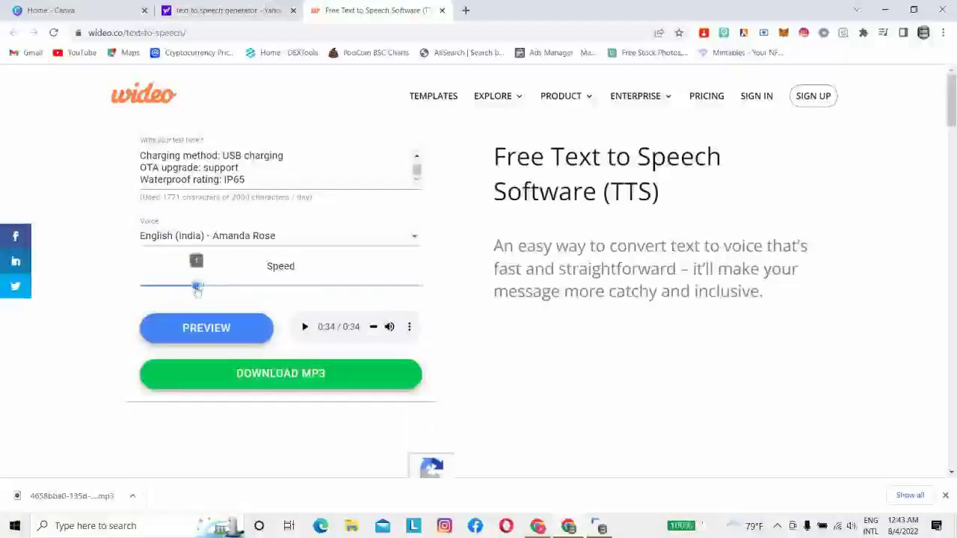
{"action": "mouse_move", "coordinate": [213, 300]}
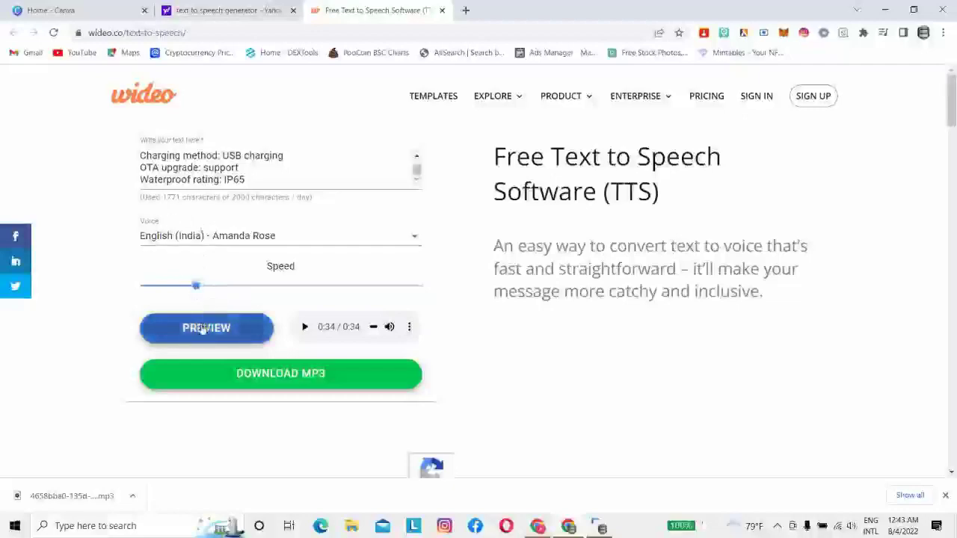
{"action": "left_click", "coordinate": [201, 329]}
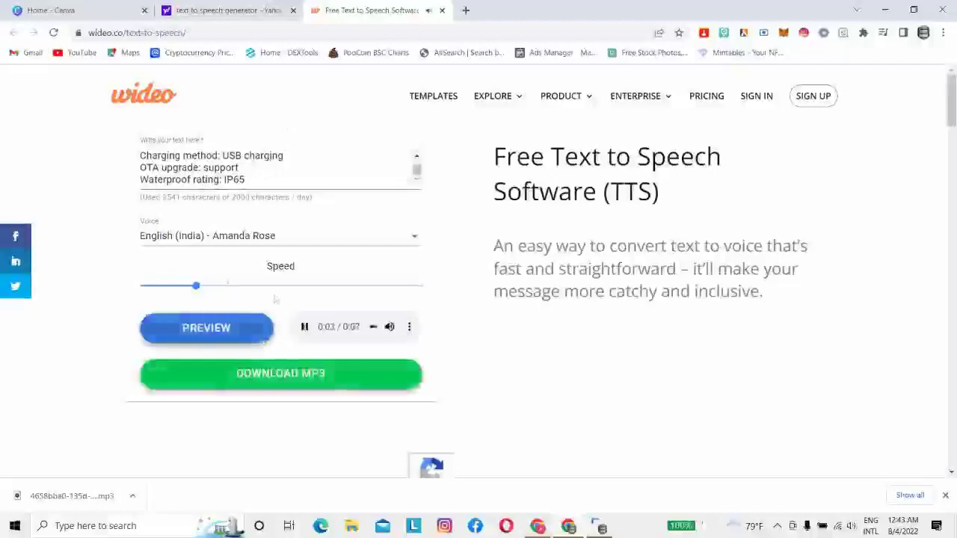
Try to regenerate the speech preview, pause the playback, and retry at a faster speed.
{"action": "left_click", "coordinate": [235, 329]}
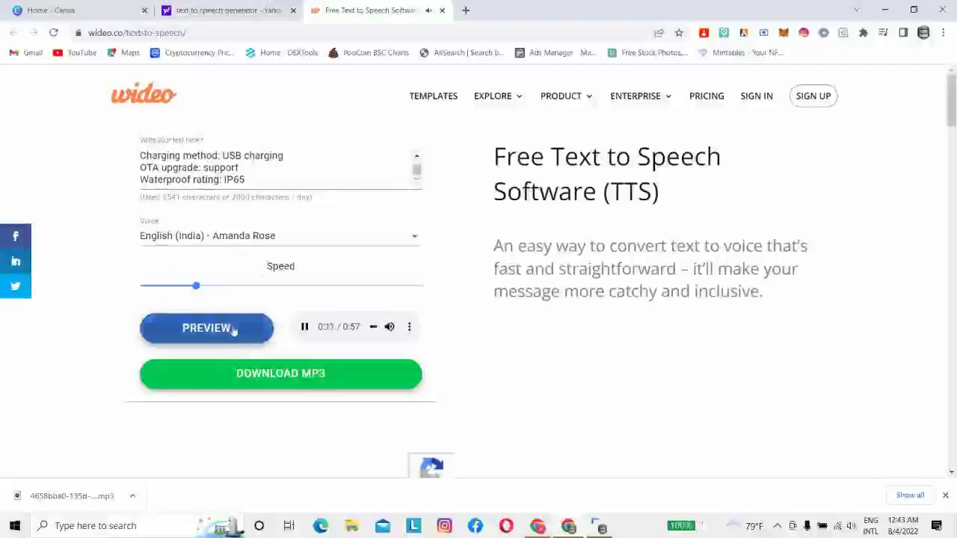
{"action": "left_click", "coordinate": [233, 329]}
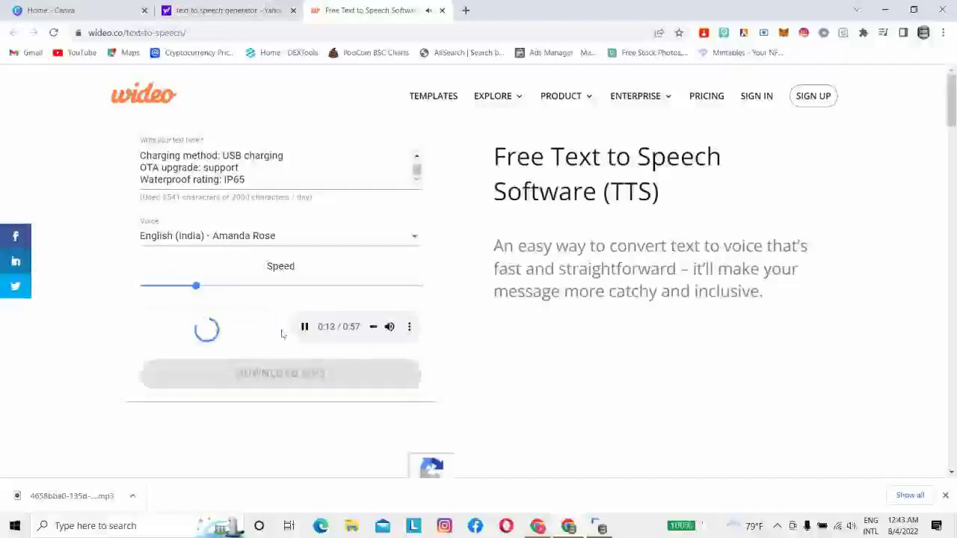
{"action": "left_click", "coordinate": [304, 329]}
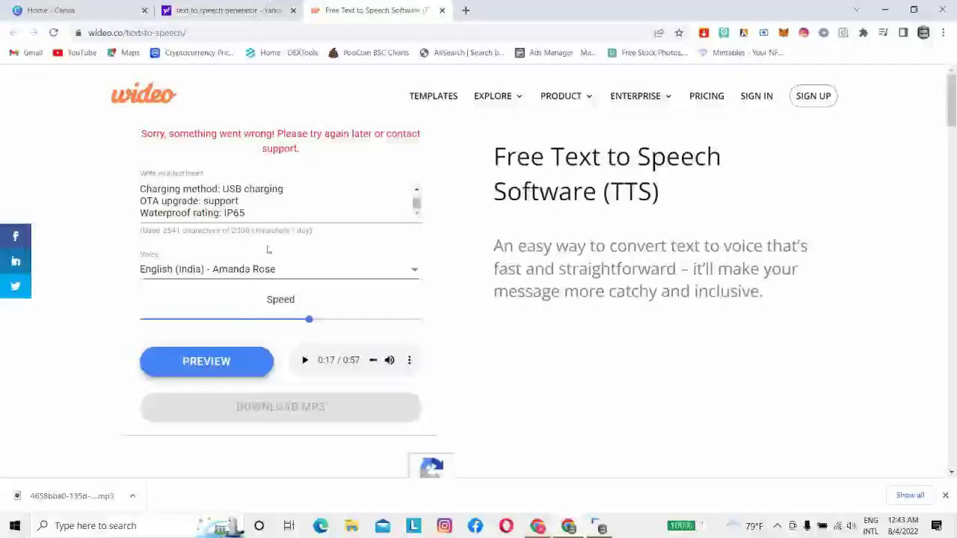
{"action": "left_click", "coordinate": [214, 367]}
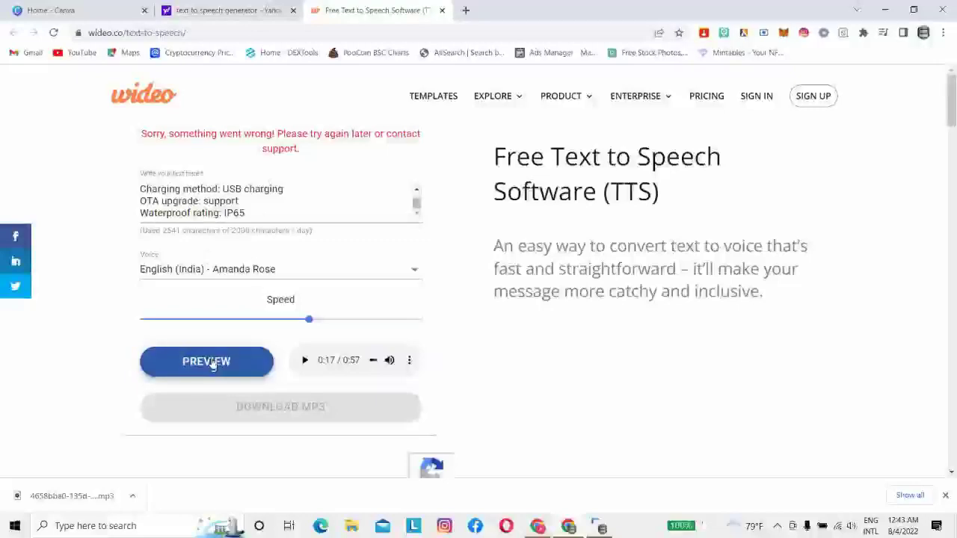
{"action": "scroll", "coordinate": [343, 193], "scroll_direction": "up", "scroll_amount": 3}
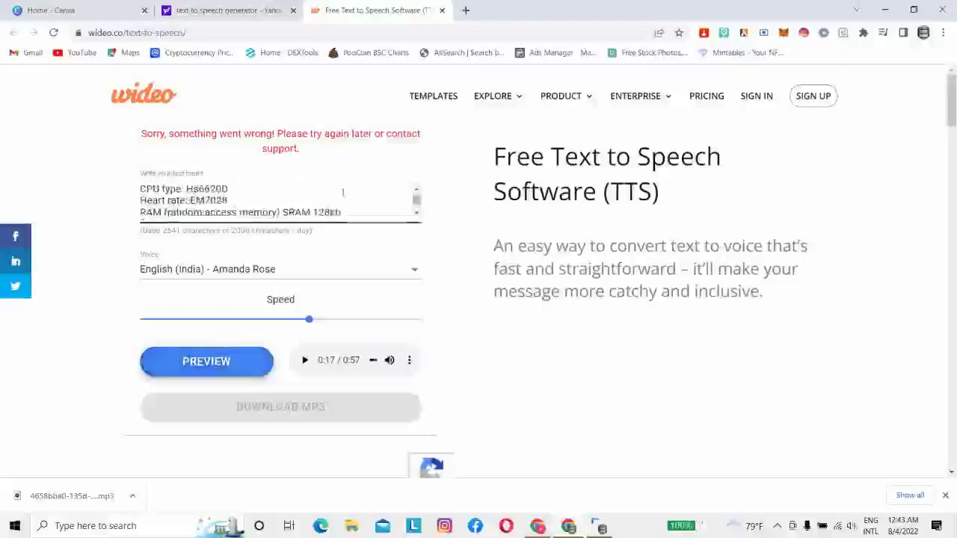
{"action": "scroll", "coordinate": [341, 195], "scroll_direction": "down", "scroll_amount": 3}
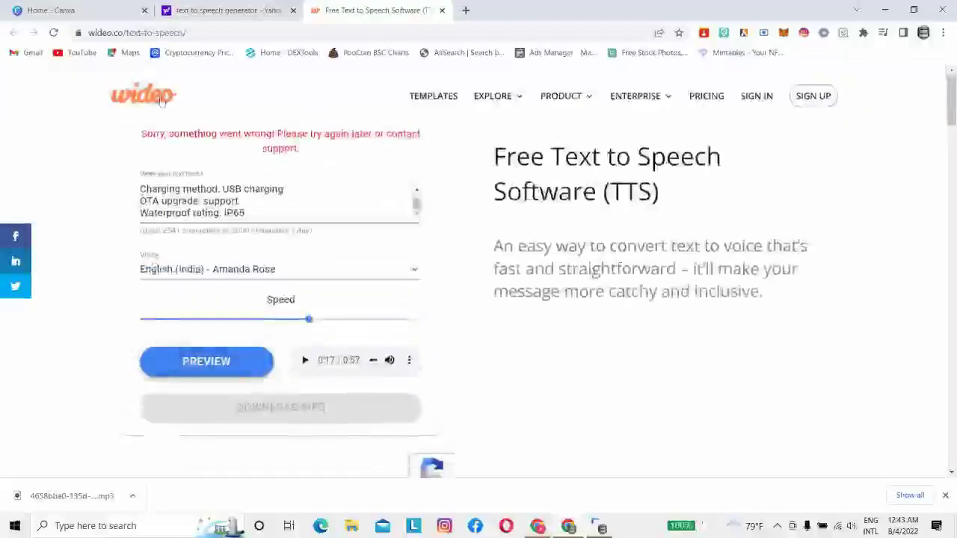
Slow the speech speed to slightly below 1 and replace the text with the copied watch specifications again.
{"action": "mouse_move", "coordinate": [306, 322]}
{"action": "left_click_drag", "start_coordinate": [308, 323], "coordinate": [178, 321]}
{"action": "left_click", "coordinate": [261, 208]}
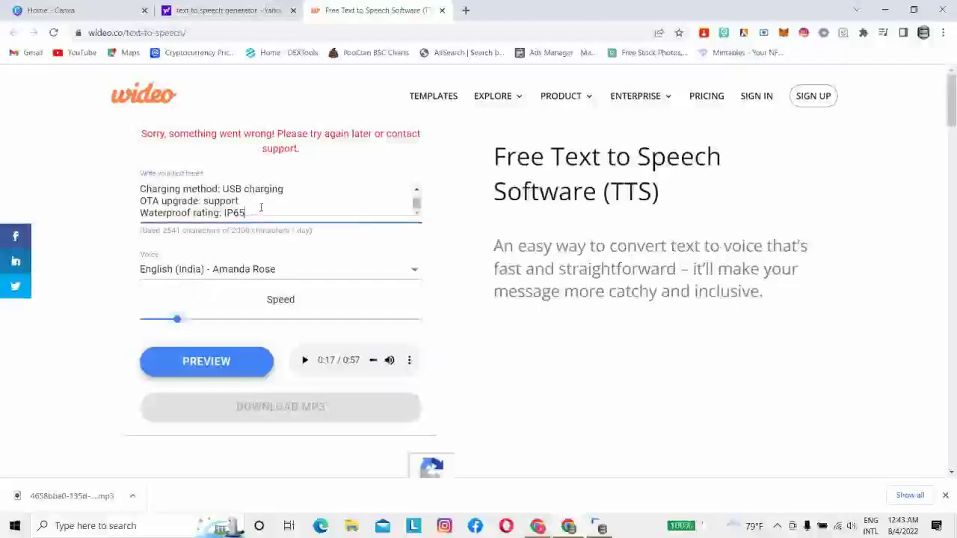
{"action": "key", "text": "ctrl+a"}
{"action": "key", "text": "BackSpace"}
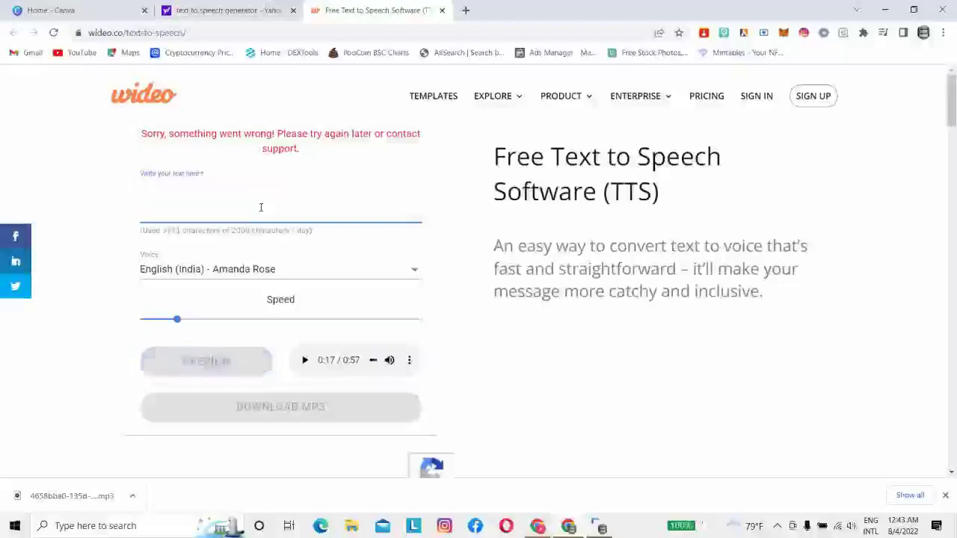
{"action": "key", "text": "ctrl+v"}
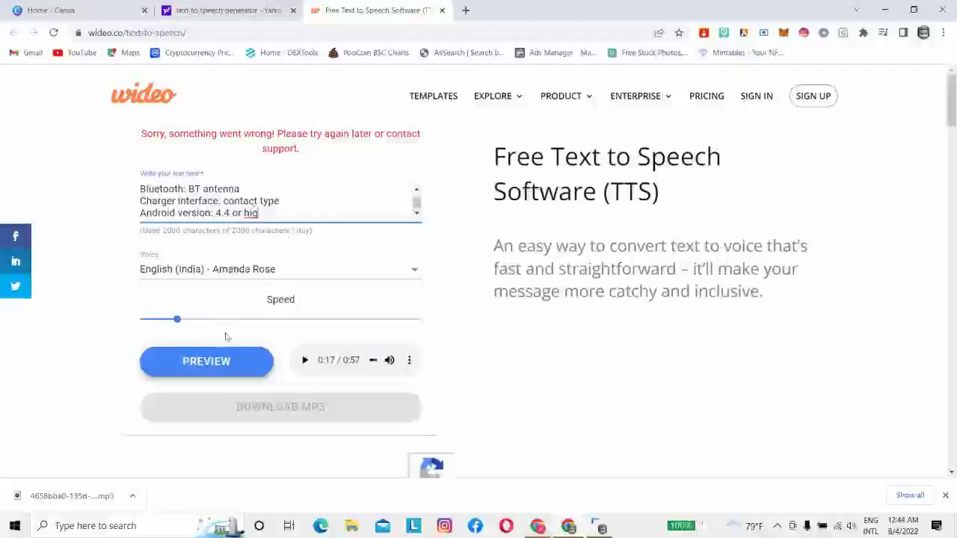
Generate a preview of the newly pasted text and set the speech speed to 1.
{"action": "left_click", "coordinate": [225, 364]}
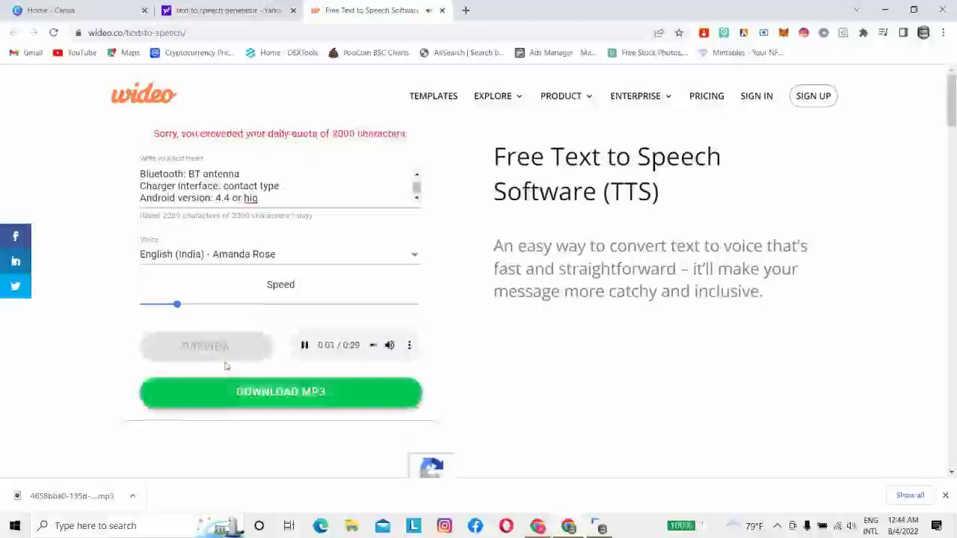
{"action": "left_click", "coordinate": [195, 305]}
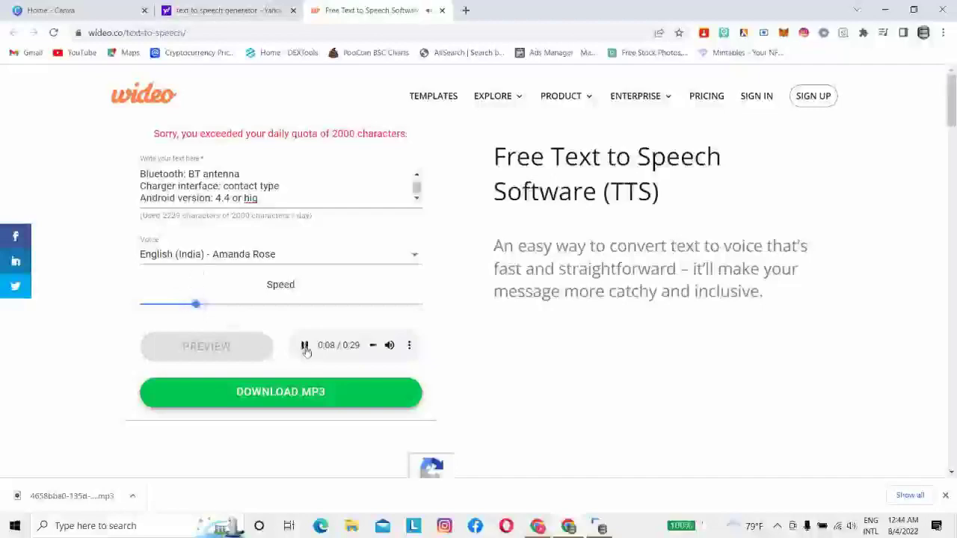
Pause the speech preview and raise the speech speed.
{"action": "left_click", "coordinate": [305, 348]}
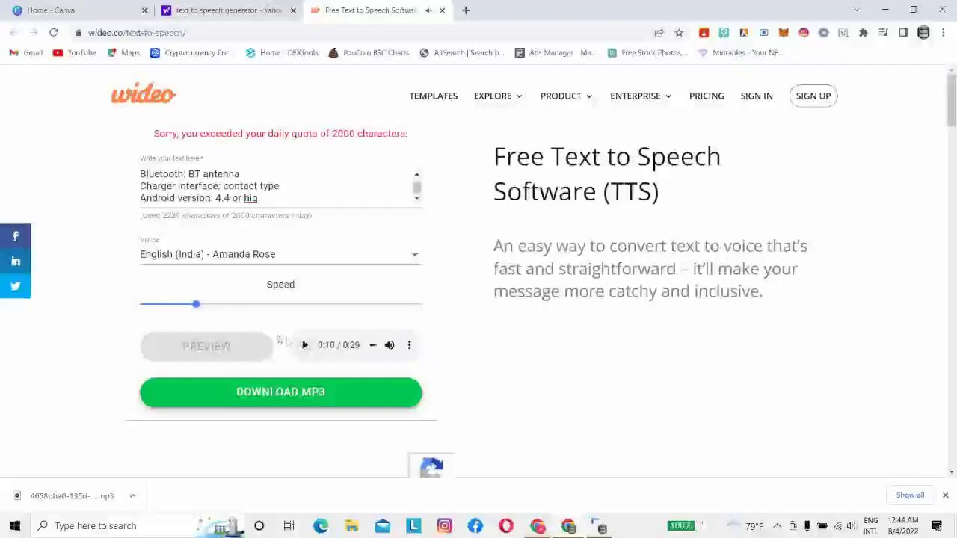
{"action": "left_click", "coordinate": [215, 305]}
{"action": "left_click_drag", "start_coordinate": [215, 305], "coordinate": [231, 309]}
Set the voice to Dutch (Netherlands) - Peter Moore and briefly play the existing speech preview.
{"action": "left_click", "coordinate": [299, 255]}
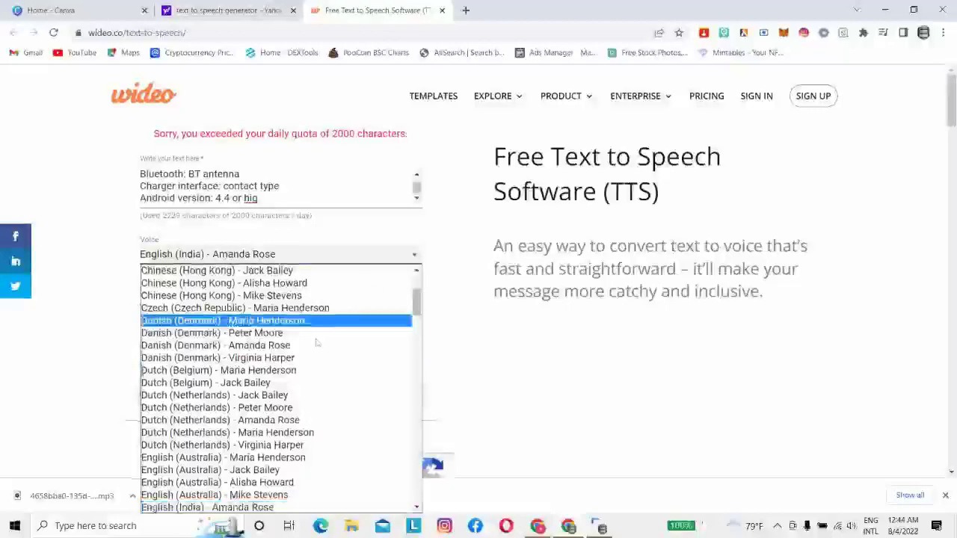
{"action": "left_click", "coordinate": [312, 408]}
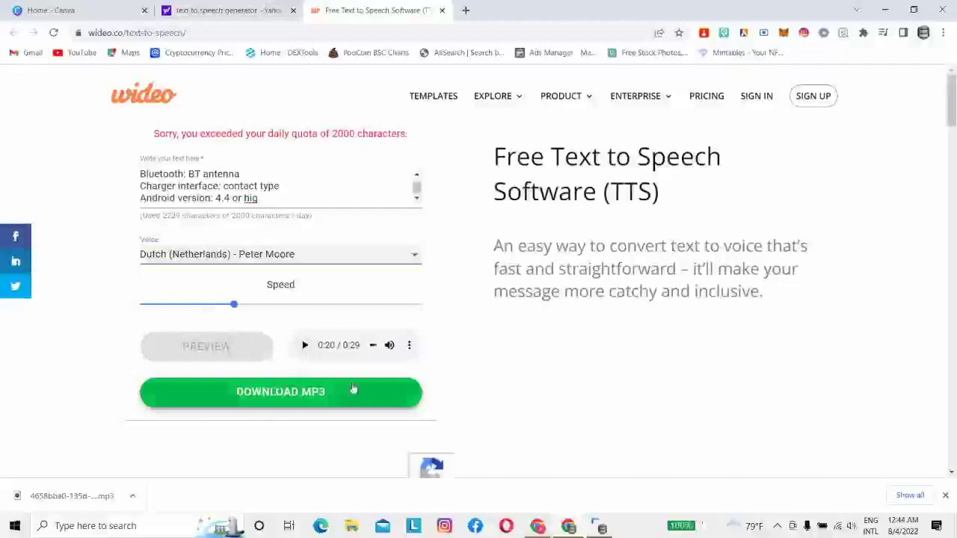
{"action": "left_click", "coordinate": [305, 346]}
{"action": "left_click", "coordinate": [305, 346]}
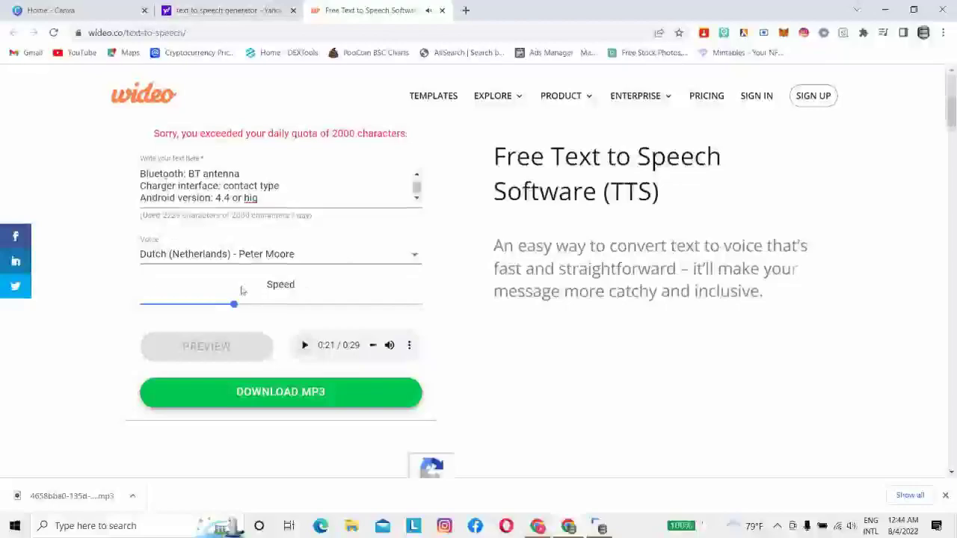
Download the generated speech as an MP3 file and briefly look at the Clipchamp project.
{"action": "scroll", "coordinate": [241, 290], "scroll_direction": "down", "scroll_amount": 2}
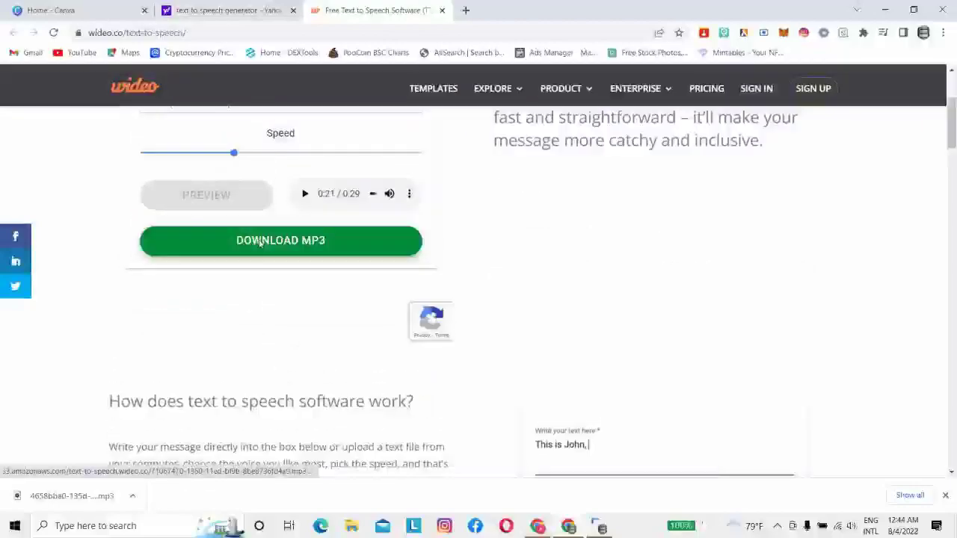
{"action": "left_click", "coordinate": [260, 241]}
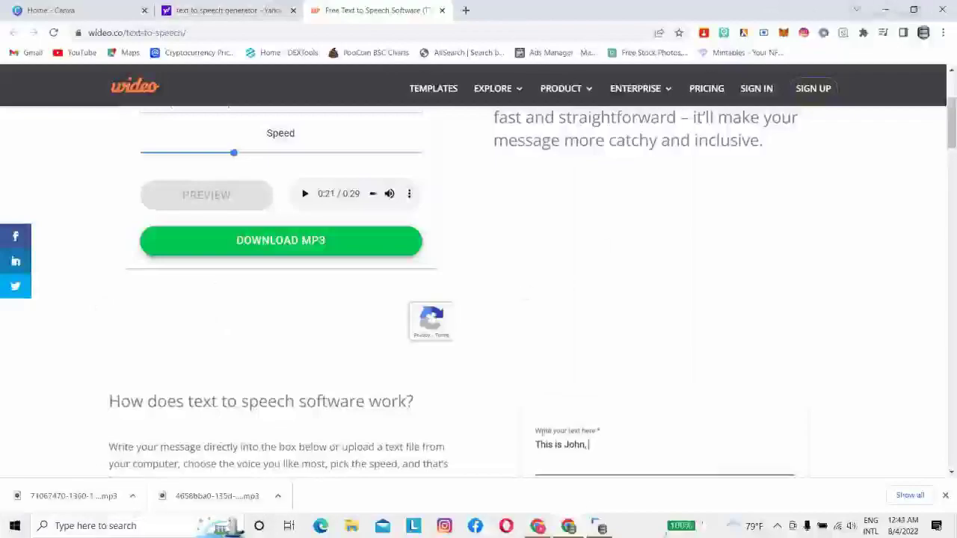
{"action": "left_click", "coordinate": [602, 524]}
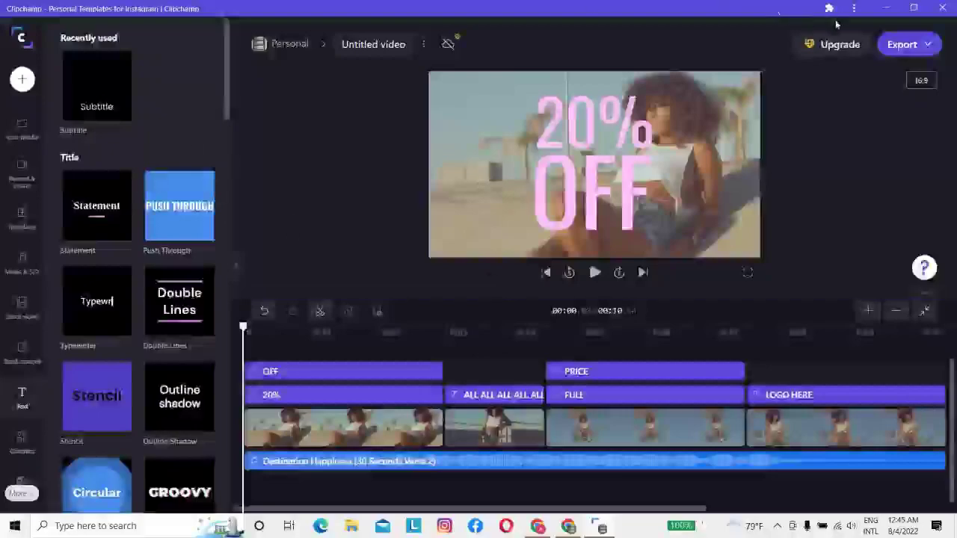
{"action": "left_click", "coordinate": [887, 9]}
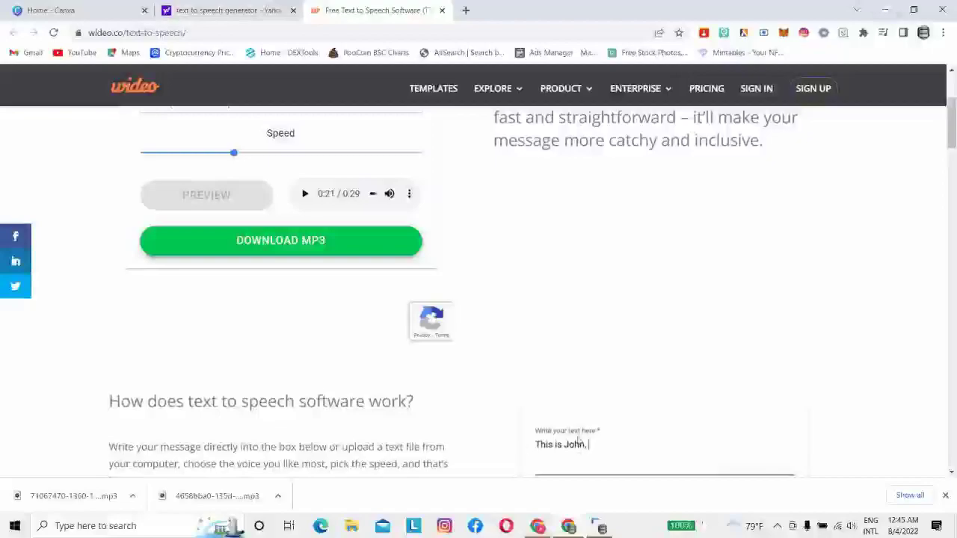
Switch to the DHgate page of the 116plus smart watch and download its product photos and all colour variant images.
{"action": "left_click", "coordinate": [541, 523]}
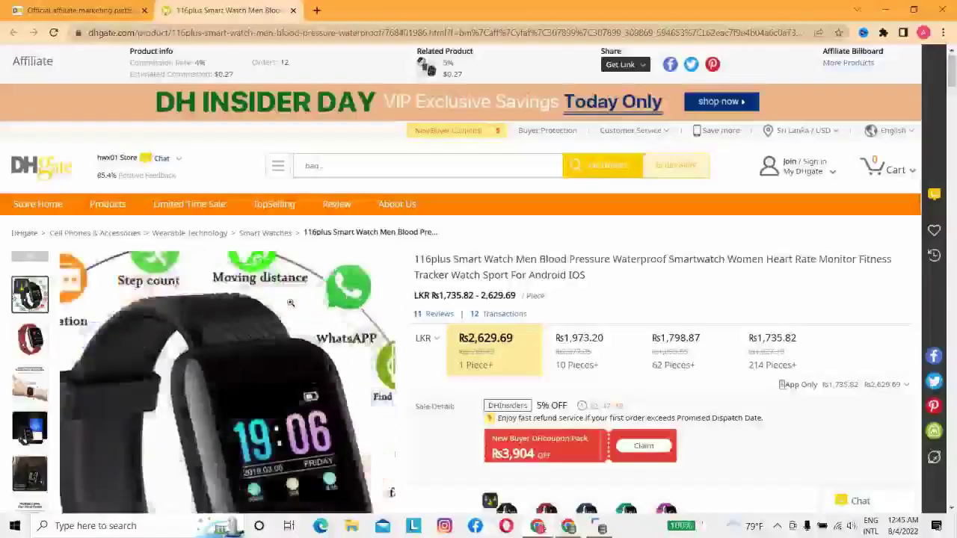
{"action": "scroll", "coordinate": [290, 293], "scroll_direction": "up", "scroll_amount": 2}
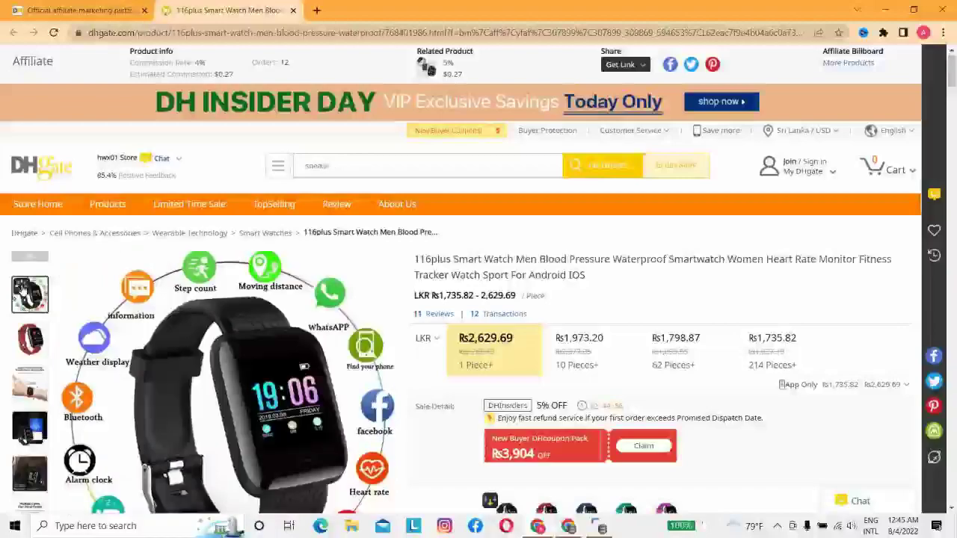
{"action": "scroll", "coordinate": [157, 299], "scroll_direction": "down", "scroll_amount": 4}
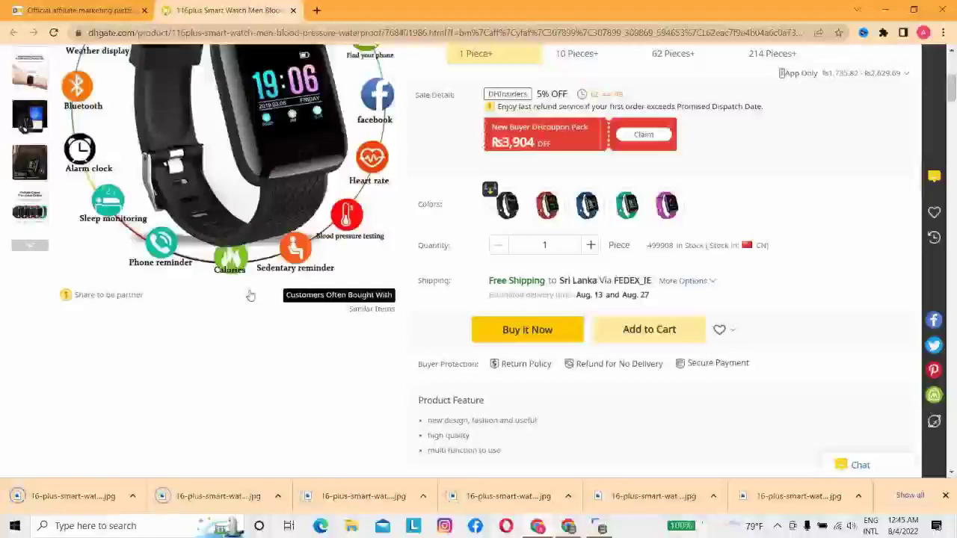
{"action": "scroll", "coordinate": [225, 280], "scroll_direction": "up", "scroll_amount": 2}
{"action": "scroll", "coordinate": [247, 287], "scroll_direction": "up", "scroll_amount": 3}
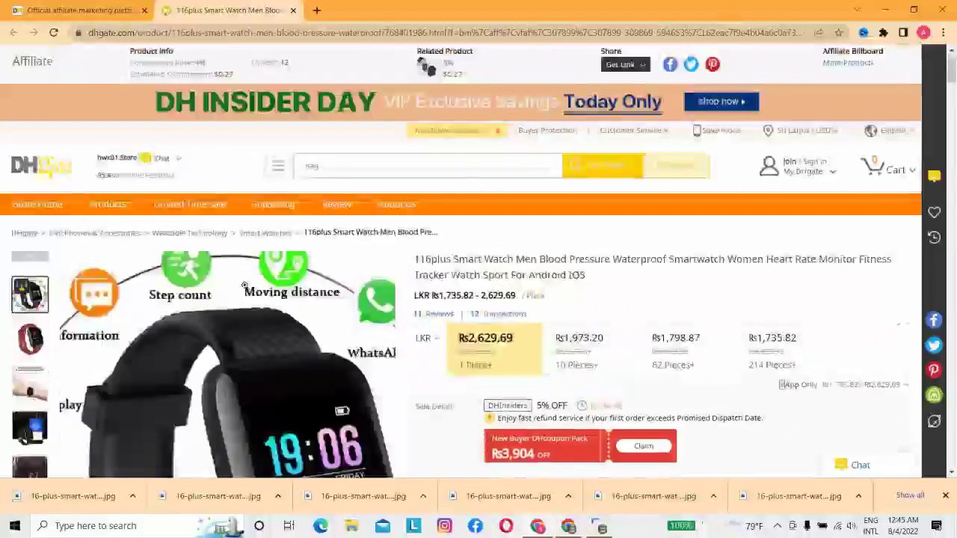
{"action": "scroll", "coordinate": [278, 299], "scroll_direction": "down", "scroll_amount": 3}
{"action": "scroll", "coordinate": [258, 393], "scroll_direction": "down", "scroll_amount": 2}
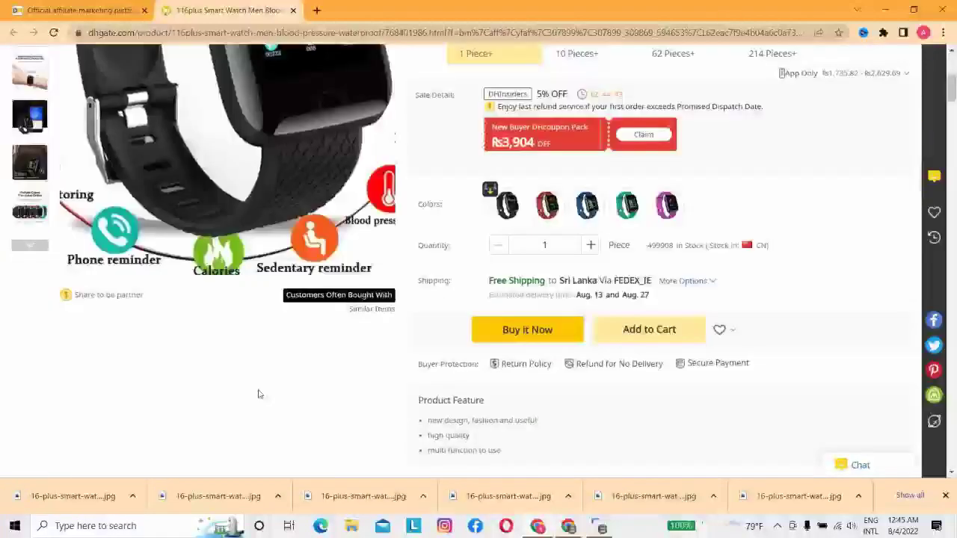
{"action": "scroll", "coordinate": [286, 291], "scroll_direction": "up", "scroll_amount": 3}
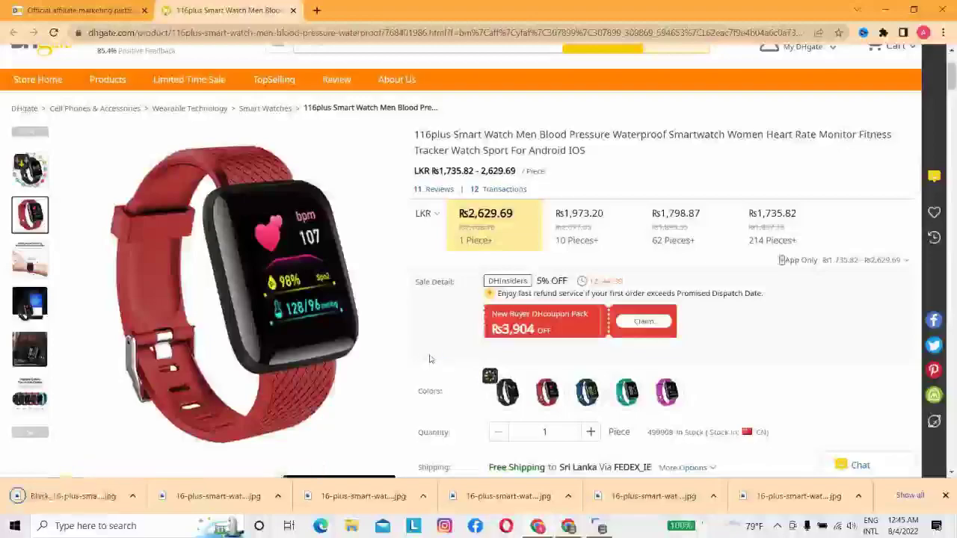
{"action": "scroll", "coordinate": [429, 359], "scroll_direction": "down", "scroll_amount": 5}
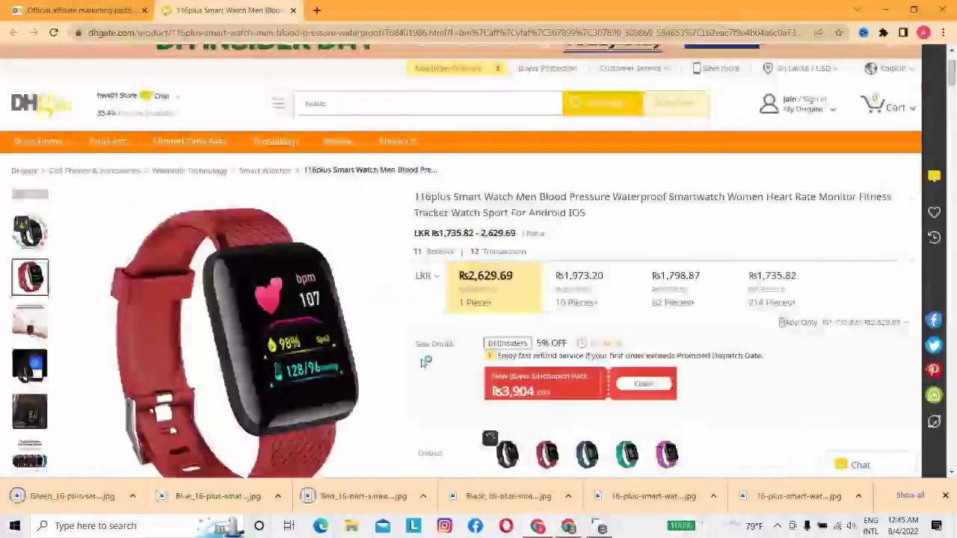
{"action": "scroll", "coordinate": [424, 362], "scroll_direction": "up", "scroll_amount": 1}
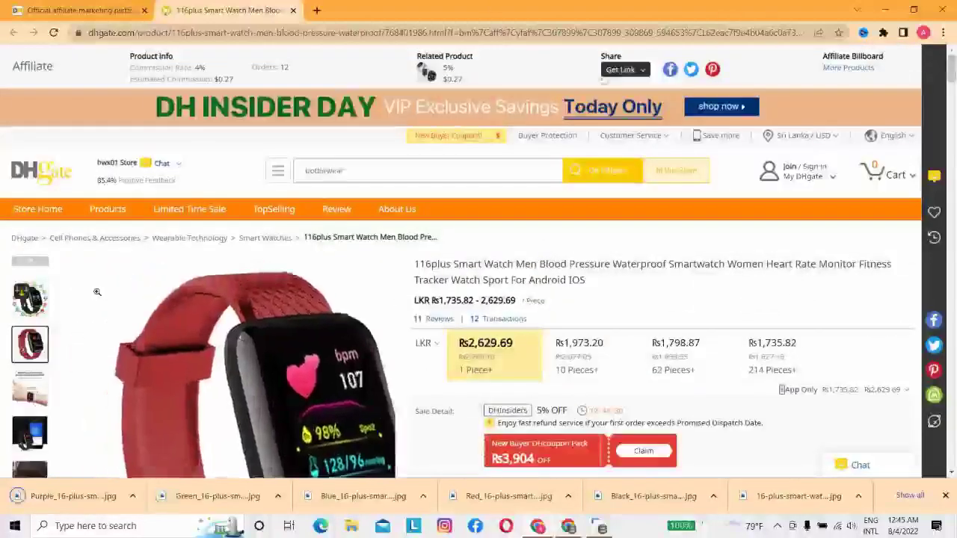
{"action": "left_click", "coordinate": [30, 299]}
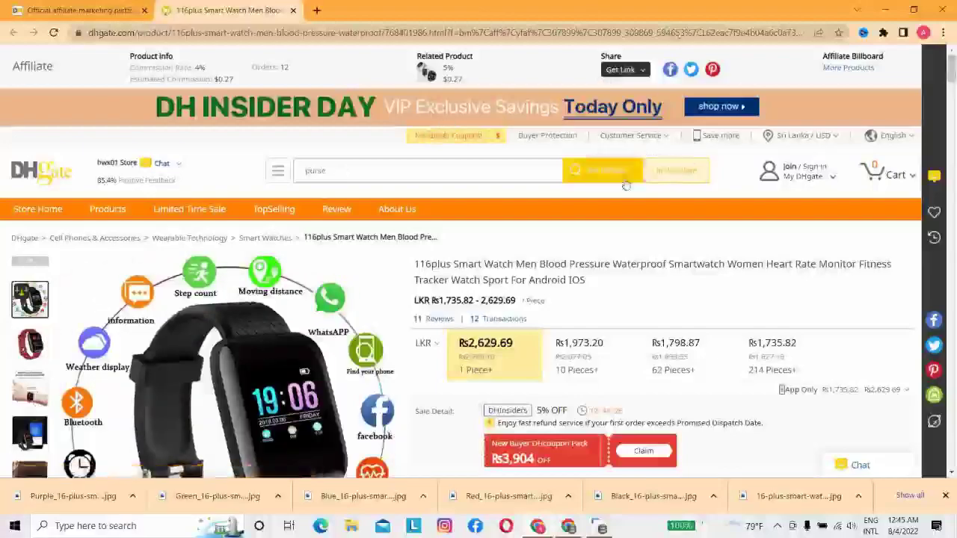
Switch to Clipchamp, look at the project's media, and open the Instagram template category.
{"action": "left_click", "coordinate": [601, 527]}
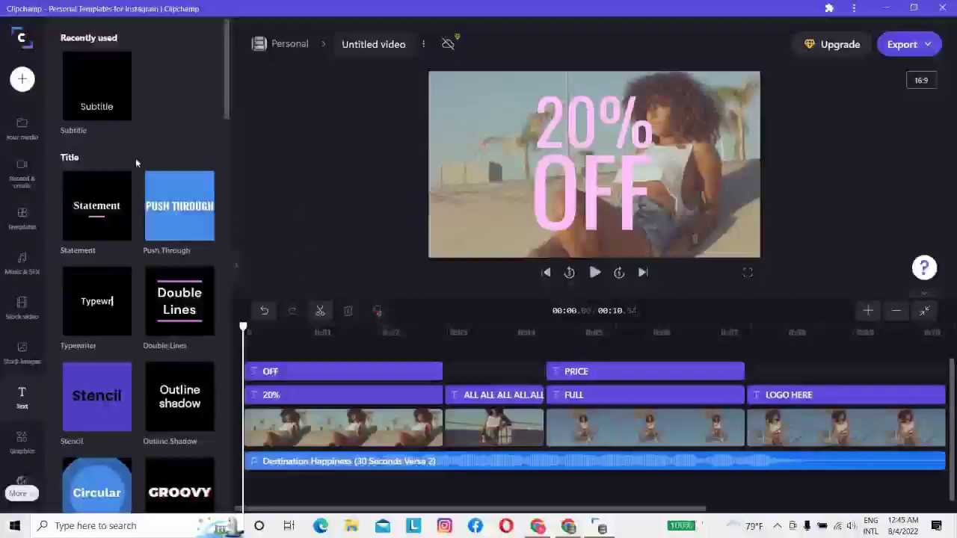
{"action": "left_click", "coordinate": [25, 137]}
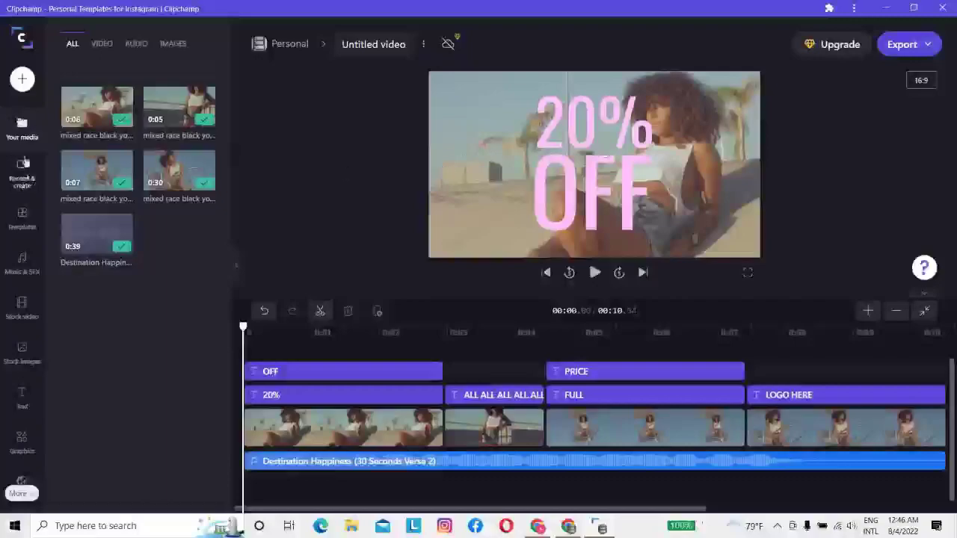
{"action": "left_click", "coordinate": [27, 219]}
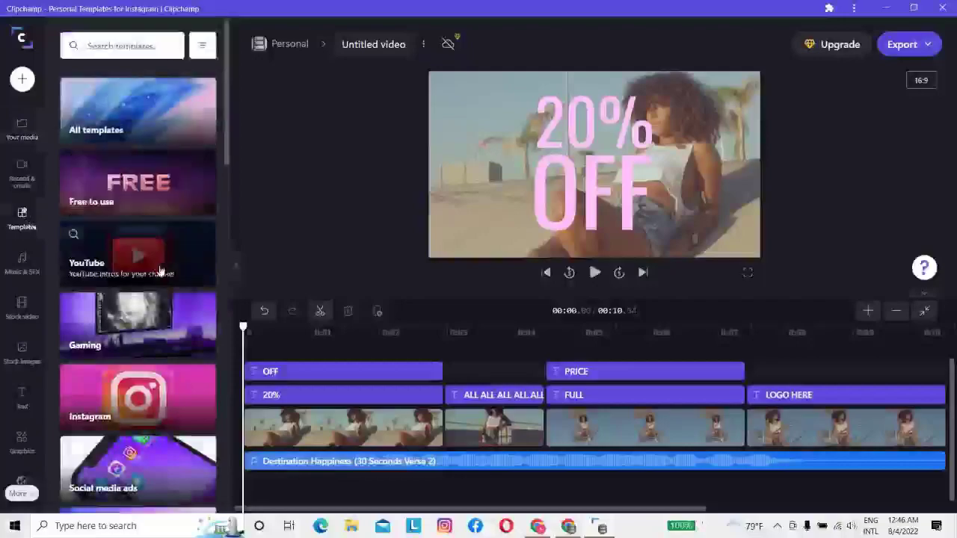
{"action": "scroll", "coordinate": [148, 337], "scroll_direction": "down", "scroll_amount": 1}
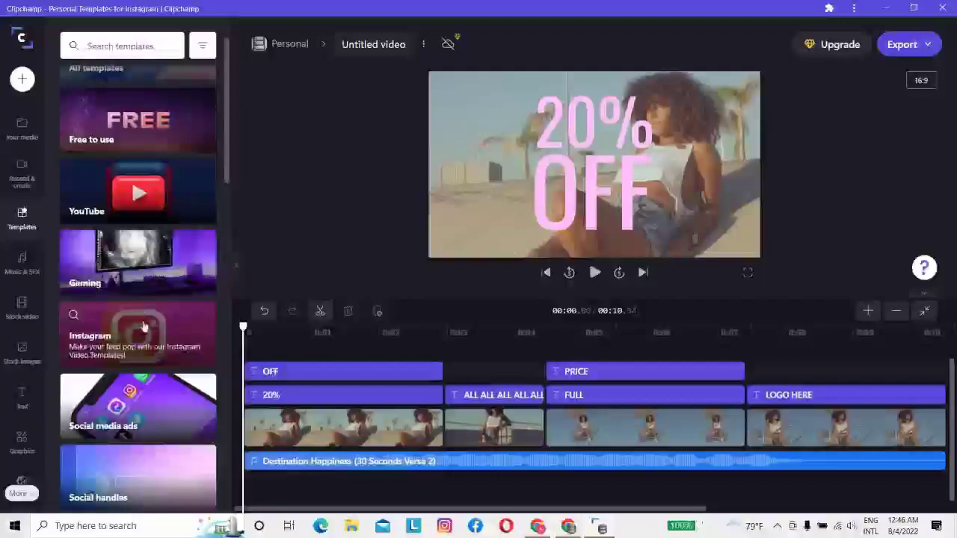
{"action": "left_click", "coordinate": [144, 327]}
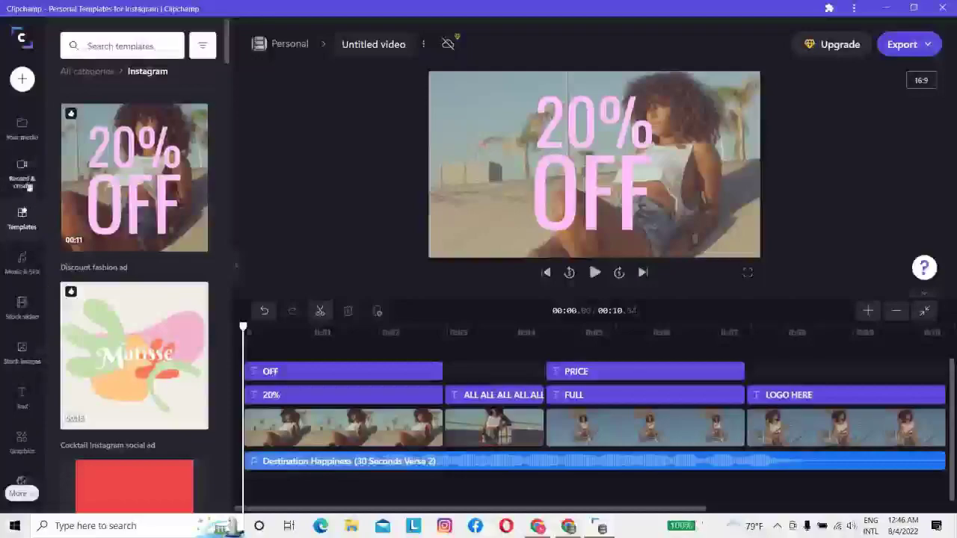
Import all the downloaded smart watch JPG images from the Downloads folder into the project's media library.
{"action": "left_click", "coordinate": [22, 131]}
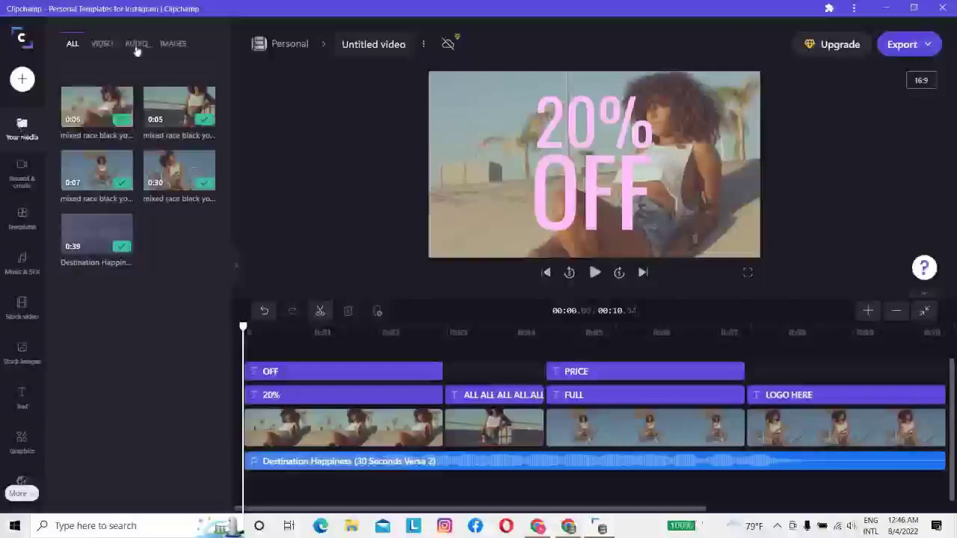
{"action": "left_click", "coordinate": [170, 43]}
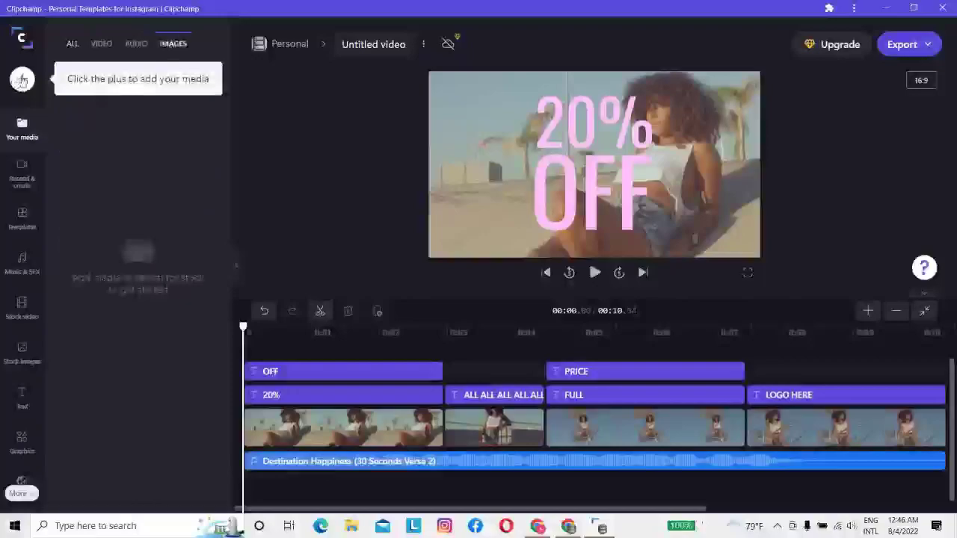
{"action": "left_click", "coordinate": [23, 79]}
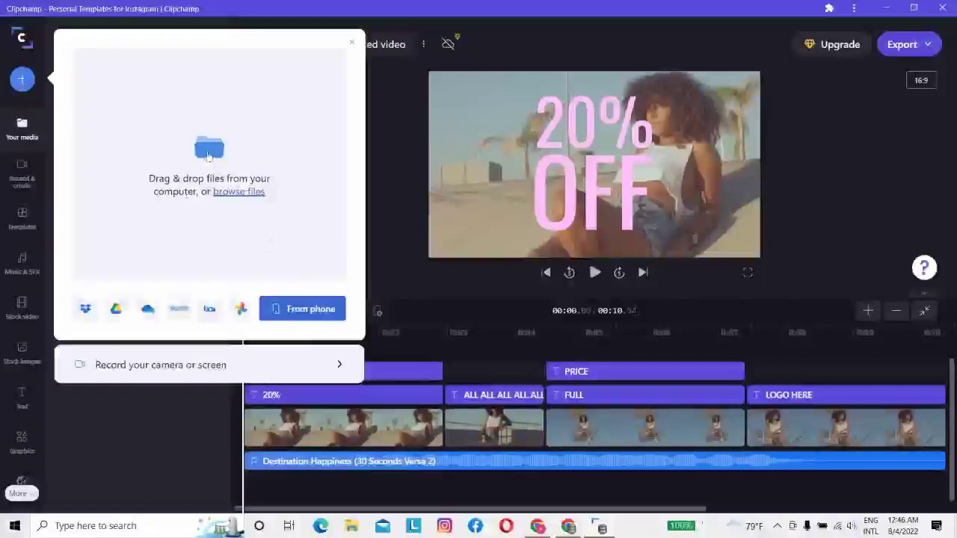
{"action": "double_click", "coordinate": [218, 194]}
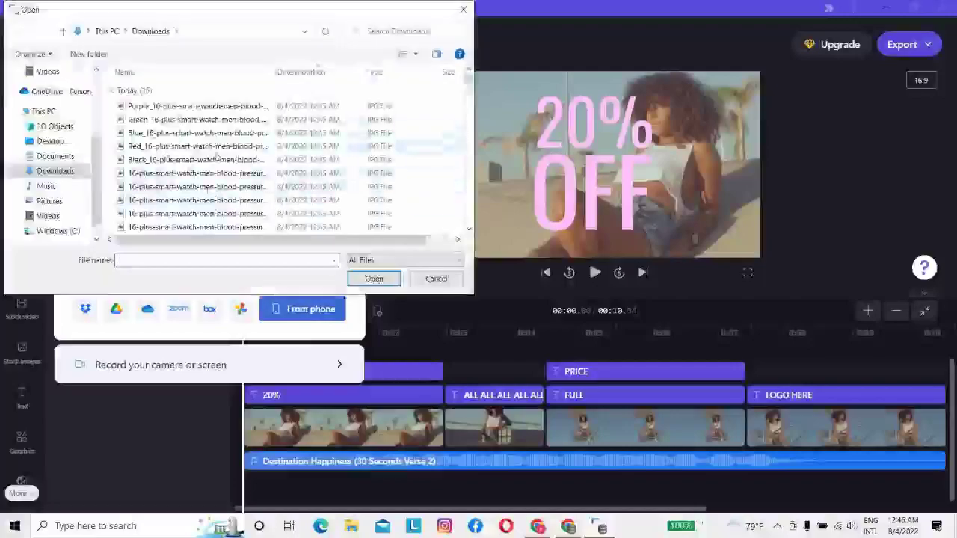
{"action": "left_click_drag", "start_coordinate": [426, 105], "coordinate": [562, 38]}
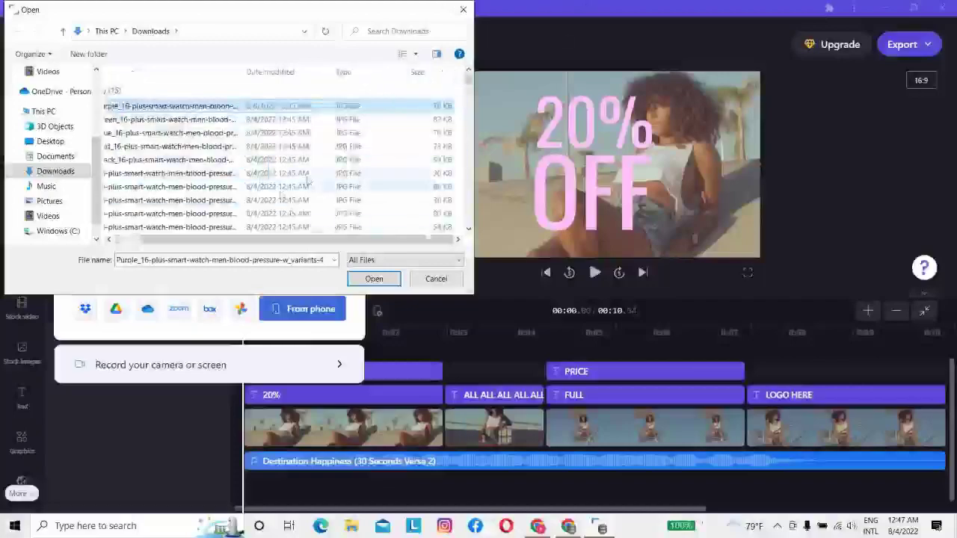
{"action": "left_click", "coordinate": [149, 240]}
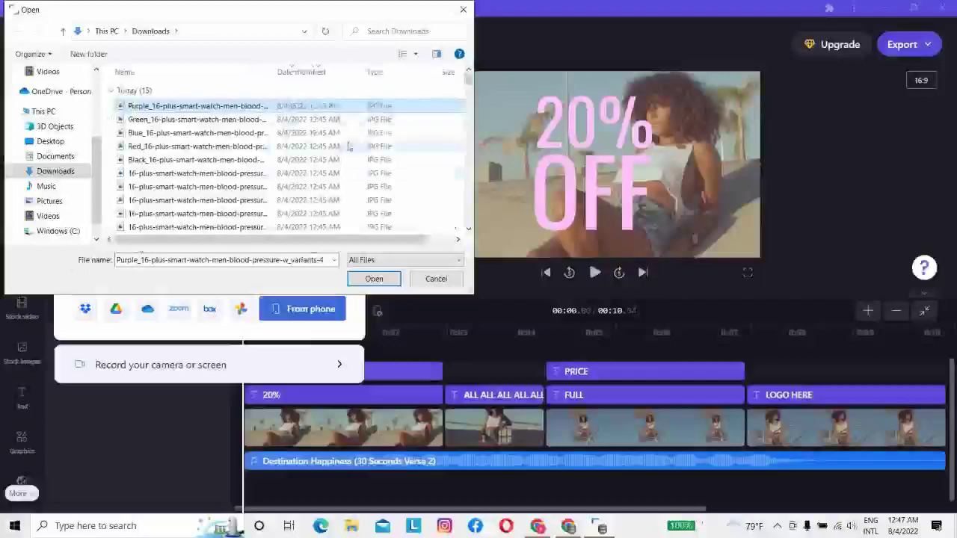
{"action": "double_click", "coordinate": [432, 107]}
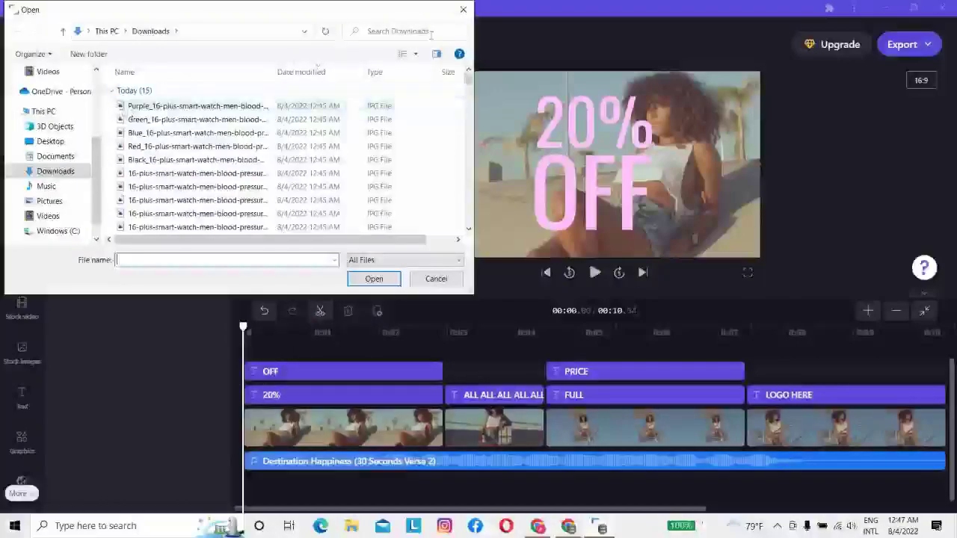
{"action": "left_click_drag", "start_coordinate": [116, 105], "coordinate": [288, 154]}
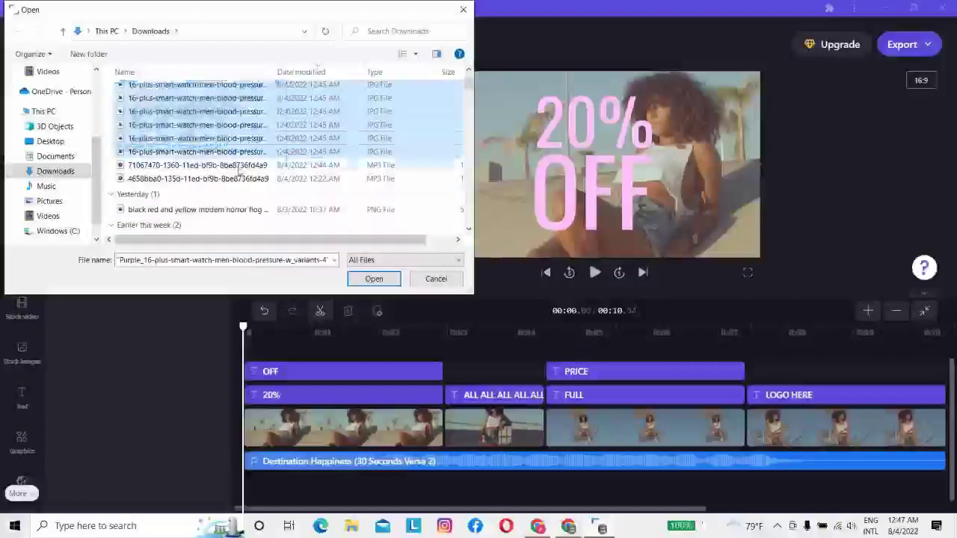
{"action": "left_click", "coordinate": [373, 278]}
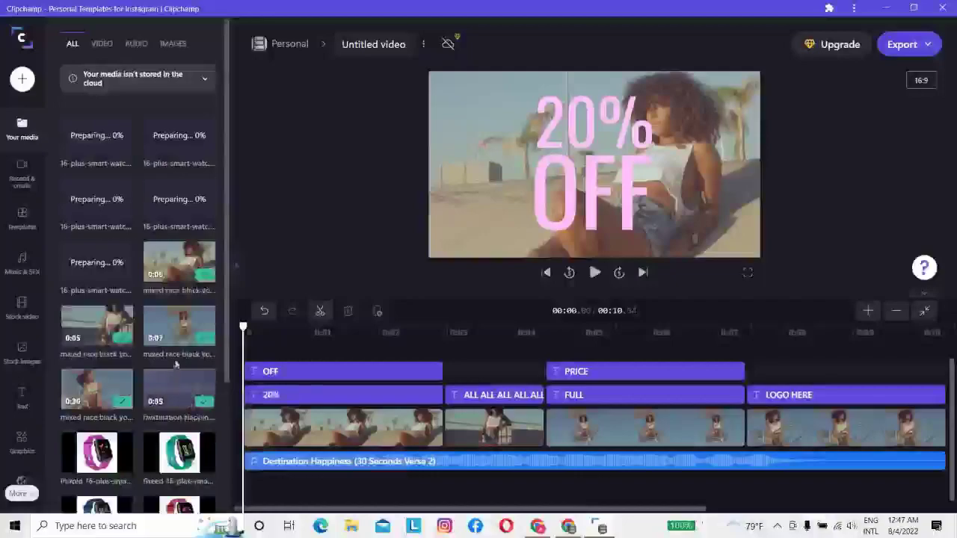
Import the voiceover MP3 whose name starts with 71067470 from the Downloads folder and locate it in the project's media.
{"action": "scroll", "coordinate": [177, 361], "scroll_direction": "down", "scroll_amount": 2}
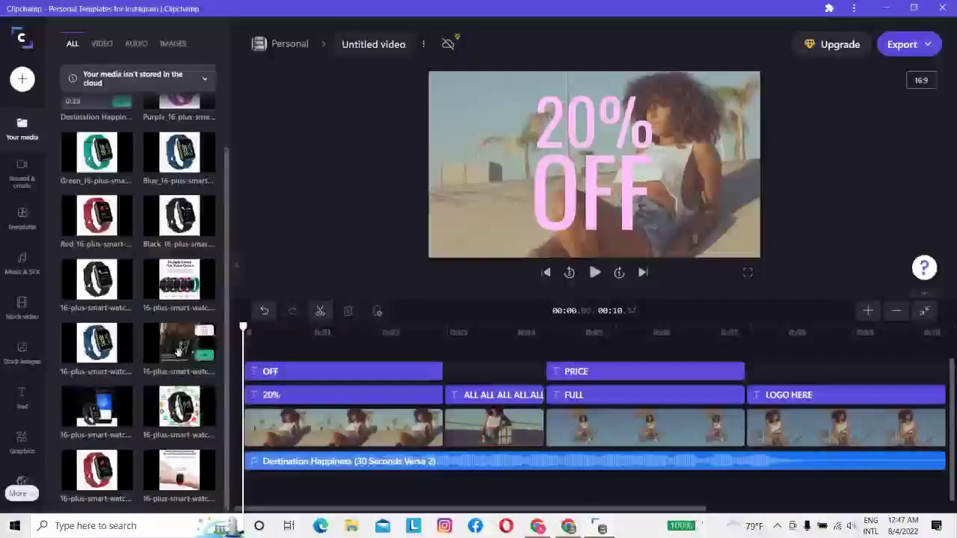
{"action": "scroll", "coordinate": [178, 357], "scroll_direction": "up", "scroll_amount": 2}
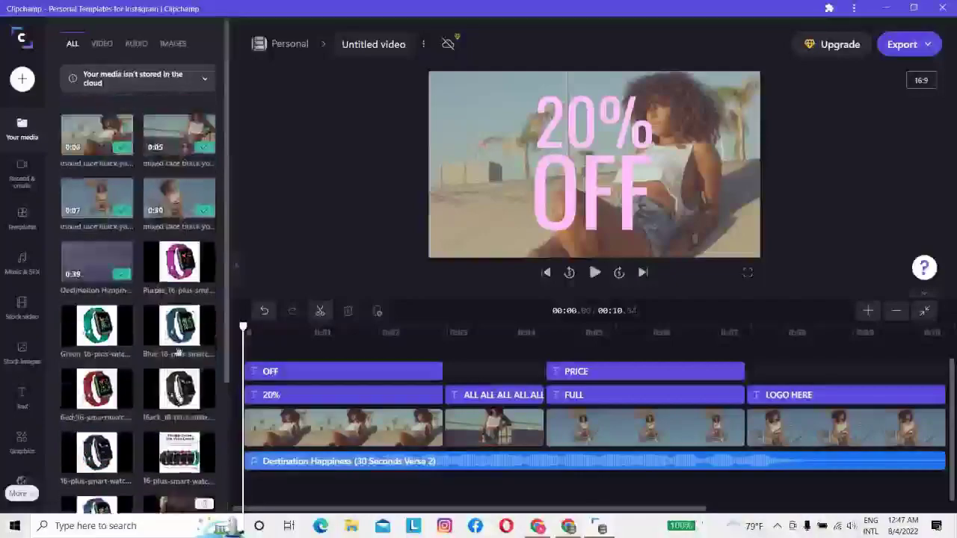
{"action": "left_click", "coordinate": [138, 45]}
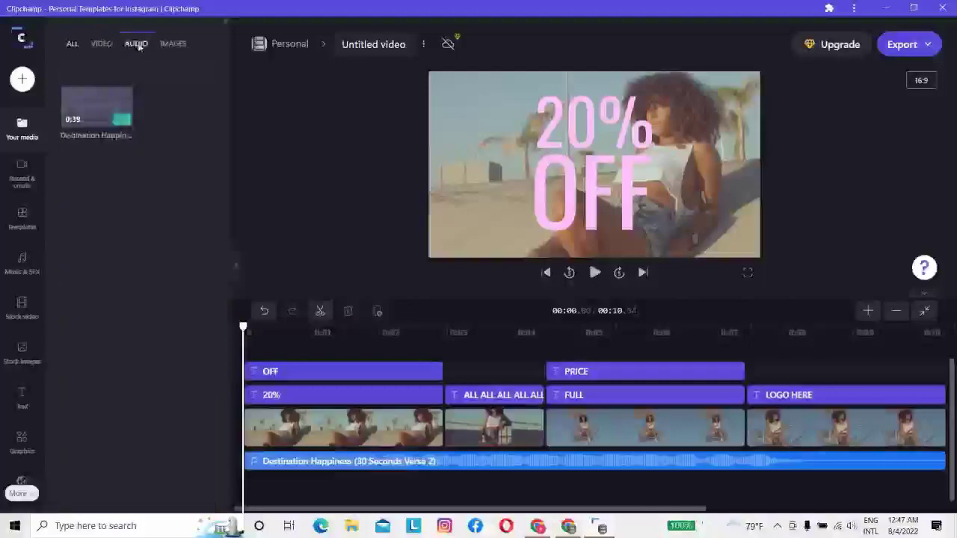
{"action": "left_click", "coordinate": [21, 80]}
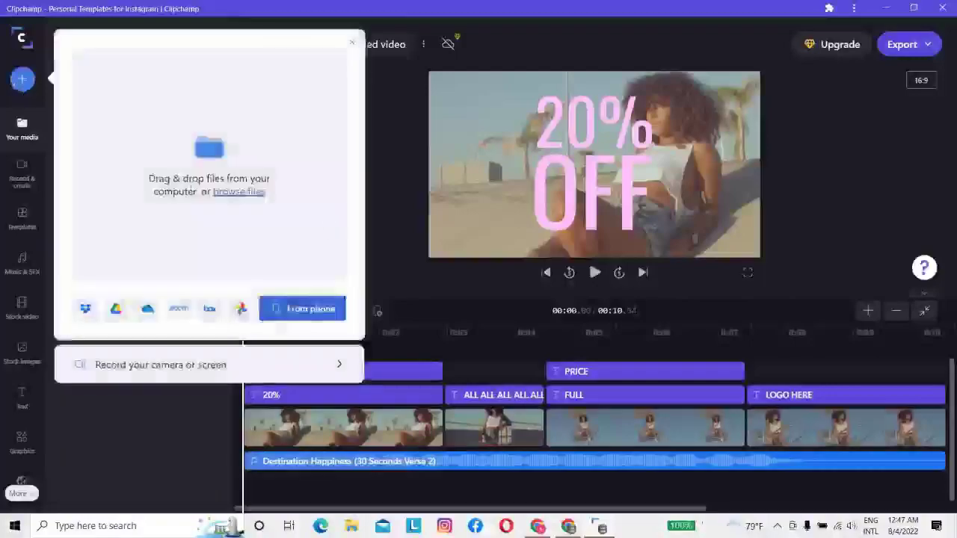
{"action": "left_click", "coordinate": [241, 192]}
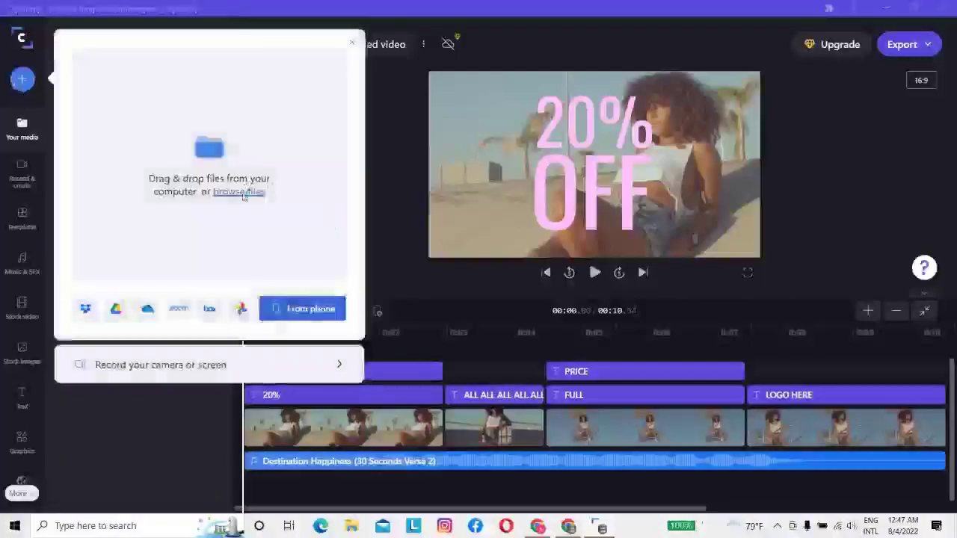
{"action": "scroll", "coordinate": [176, 161], "scroll_direction": "down", "scroll_amount": 3}
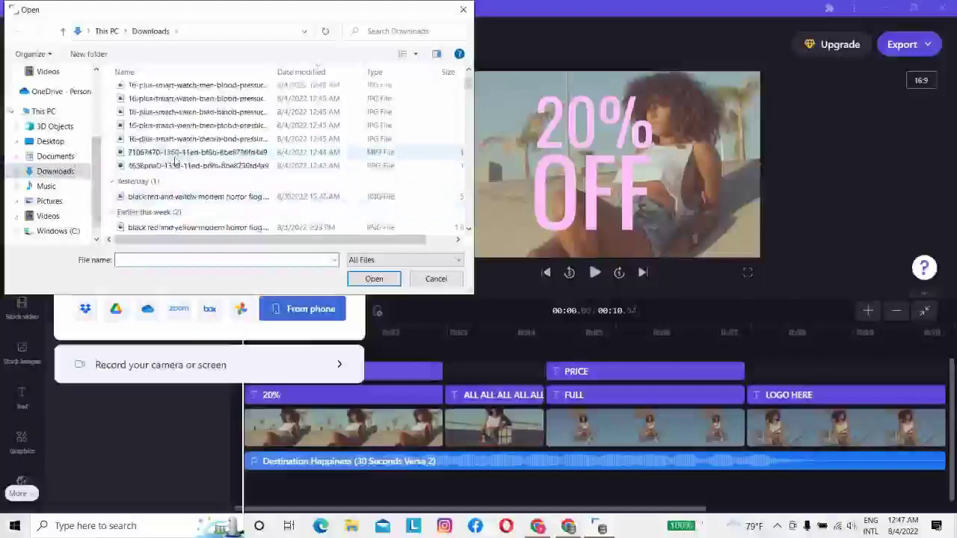
{"action": "left_click", "coordinate": [196, 154]}
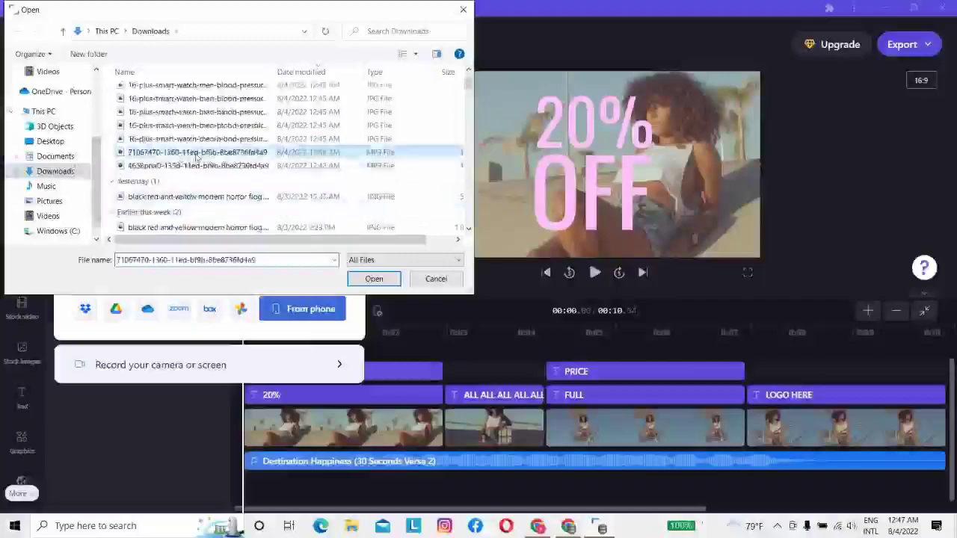
{"action": "left_click", "coordinate": [374, 278]}
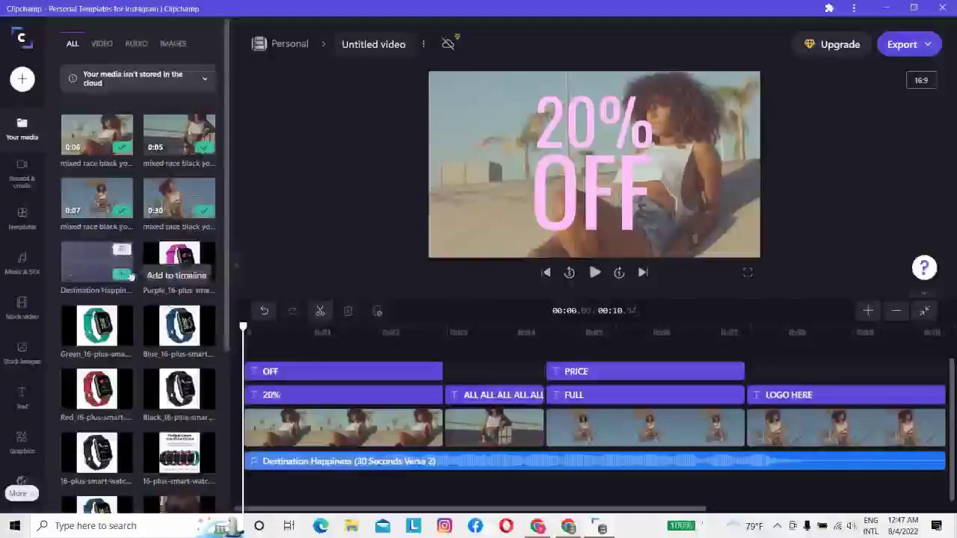
{"action": "scroll", "coordinate": [141, 277], "scroll_direction": "down", "scroll_amount": 2}
{"action": "scroll", "coordinate": [140, 276], "scroll_direction": "down", "scroll_amount": 2}
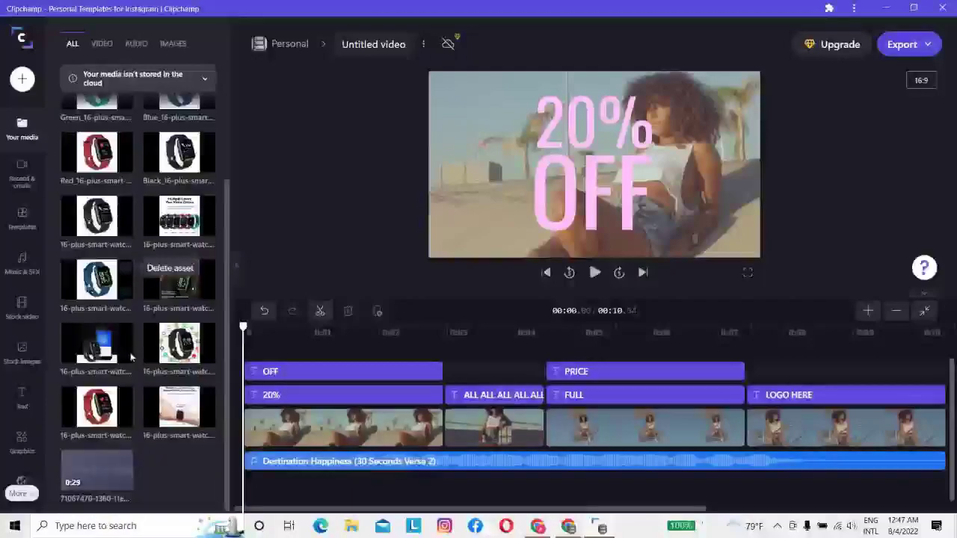
{"action": "mouse_move", "coordinate": [103, 461]}
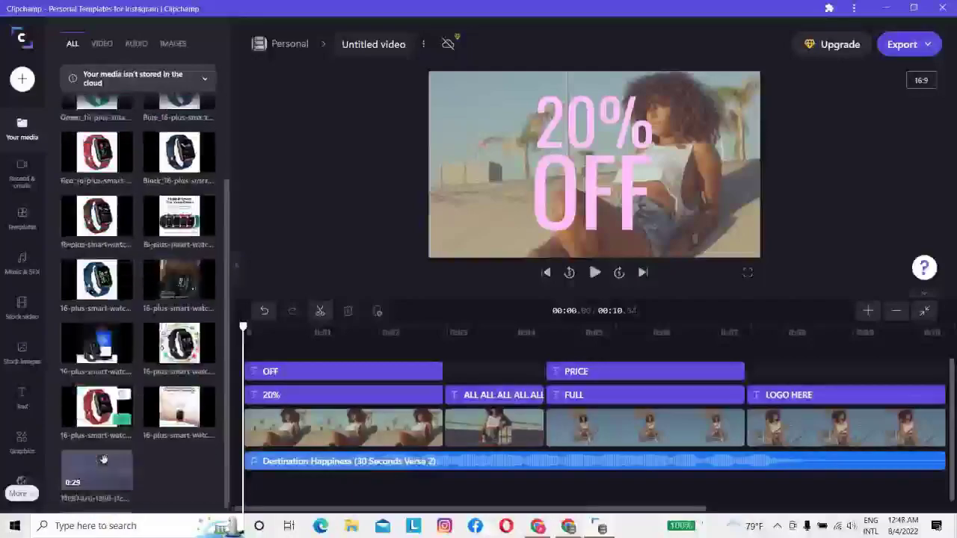
{"action": "scroll", "coordinate": [145, 345], "scroll_direction": "up", "scroll_amount": 4}
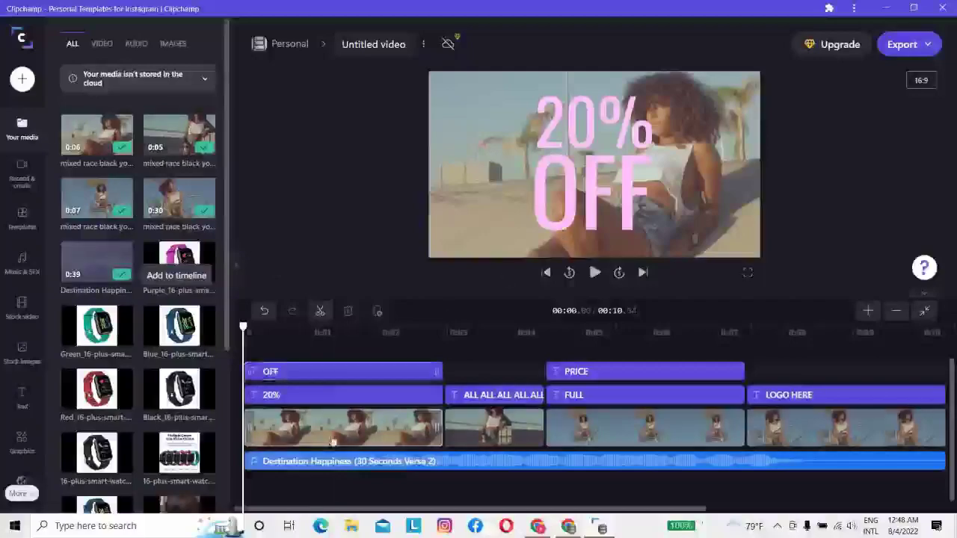
Browse the available title text styles, such as Typewriter, Stencil and Fireworks, and return to the project's media.
{"action": "left_click", "coordinate": [352, 376]}
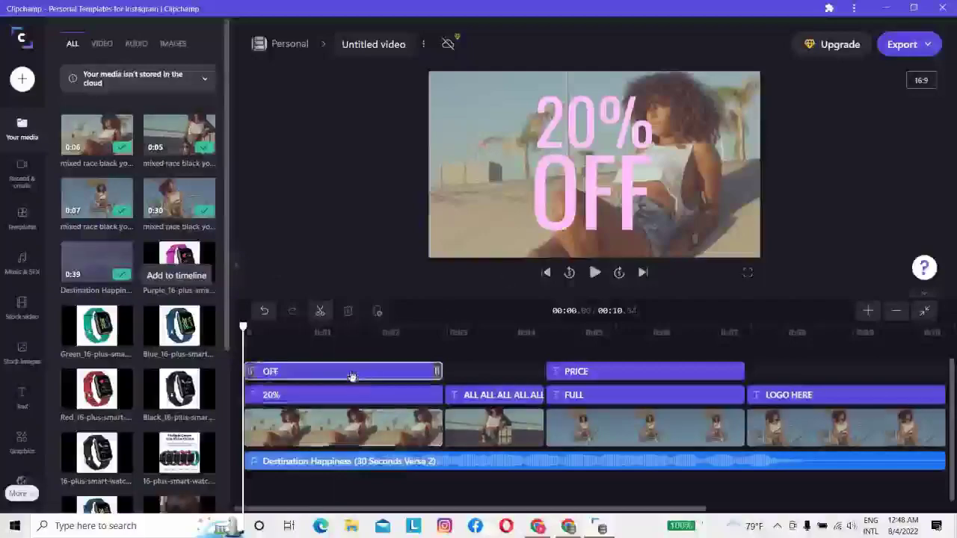
{"action": "key", "text": "Escape"}
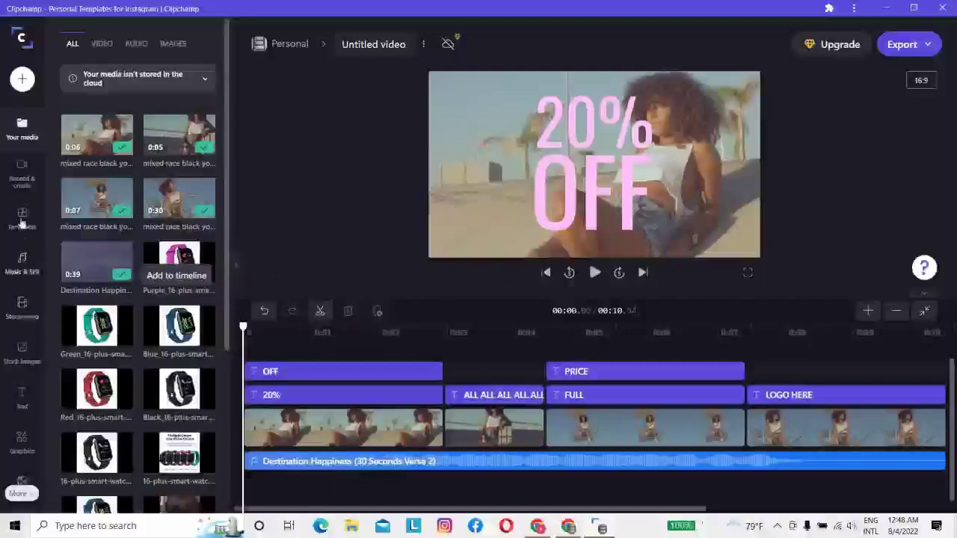
{"action": "left_click", "coordinate": [18, 409]}
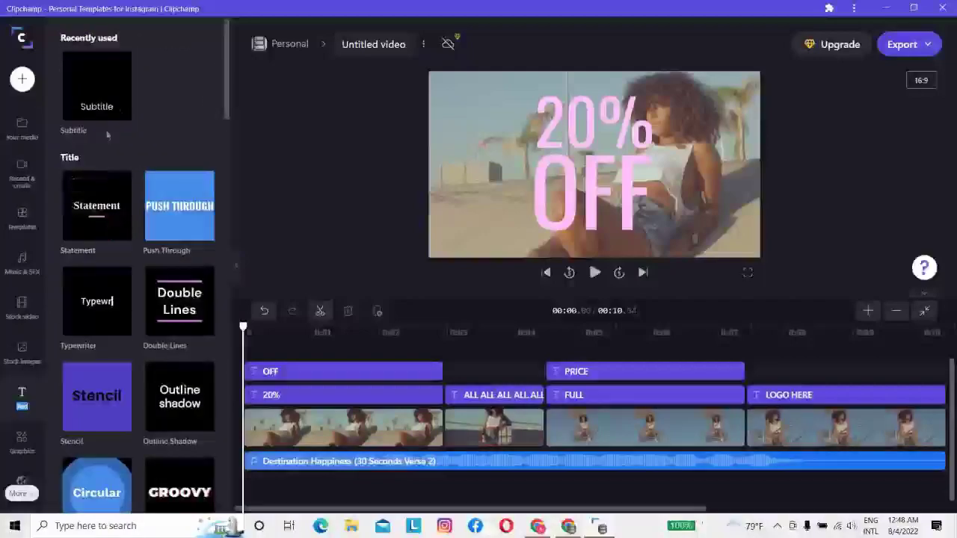
{"action": "mouse_move", "coordinate": [97, 104]}
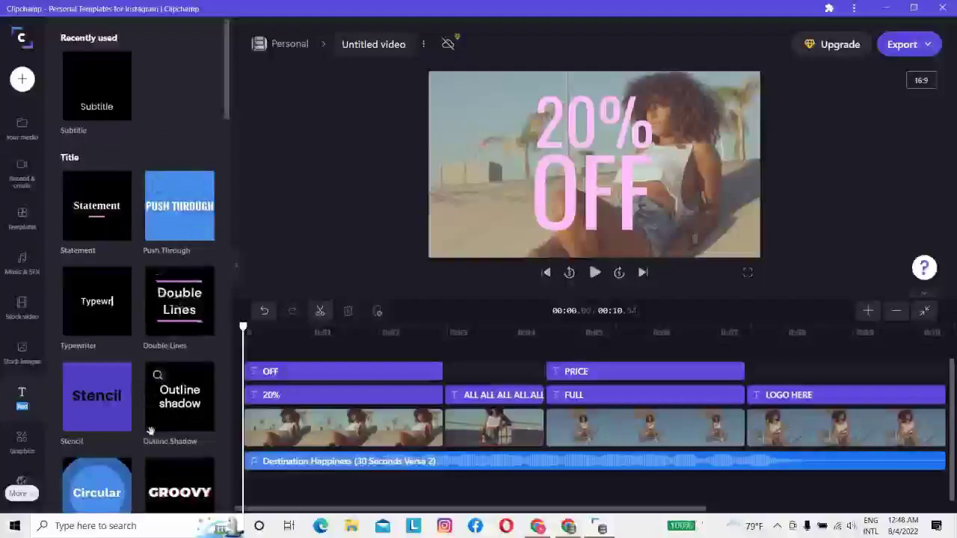
{"action": "scroll", "coordinate": [142, 374], "scroll_direction": "down", "scroll_amount": 3}
{"action": "mouse_move", "coordinate": [102, 410]}
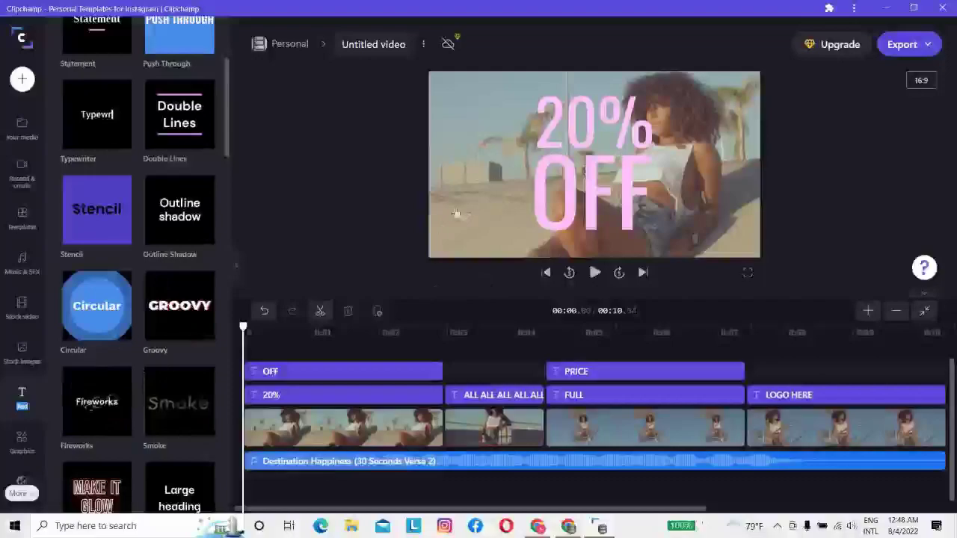
{"action": "left_click", "coordinate": [23, 131]}
Delete the template's OFF, 20% and ALL ALL text clips from the timeline.
{"action": "left_click", "coordinate": [421, 373]}
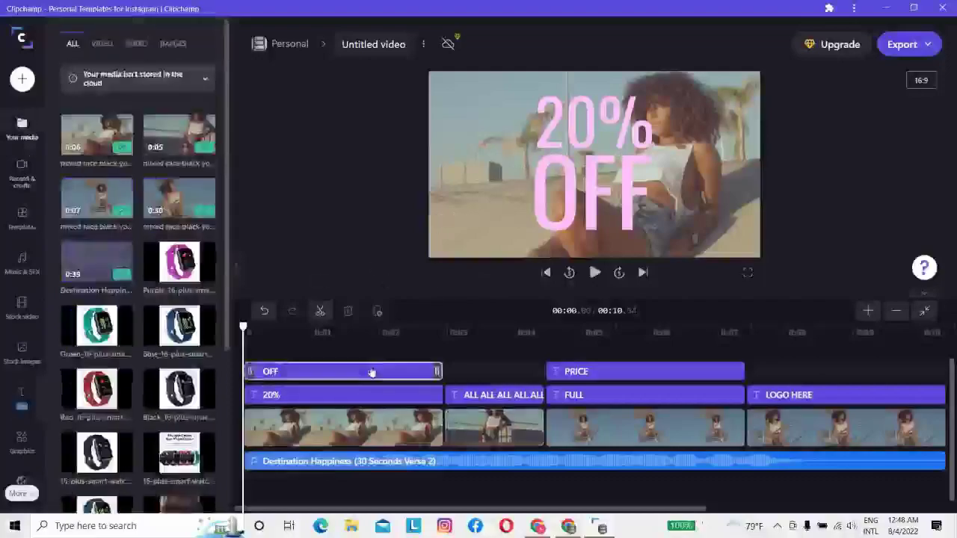
{"action": "right_click", "coordinate": [414, 372]}
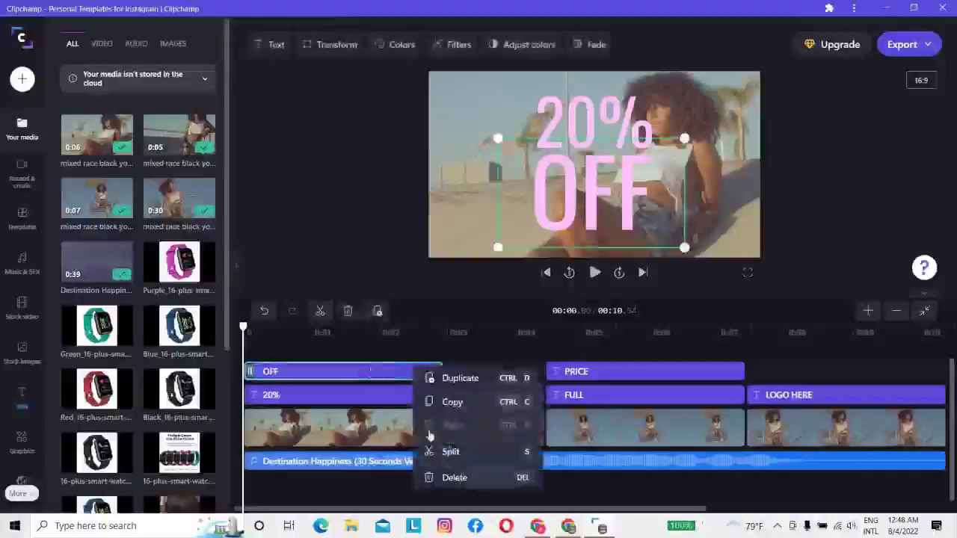
{"action": "left_click", "coordinate": [452, 477]}
{"action": "right_click", "coordinate": [403, 395]}
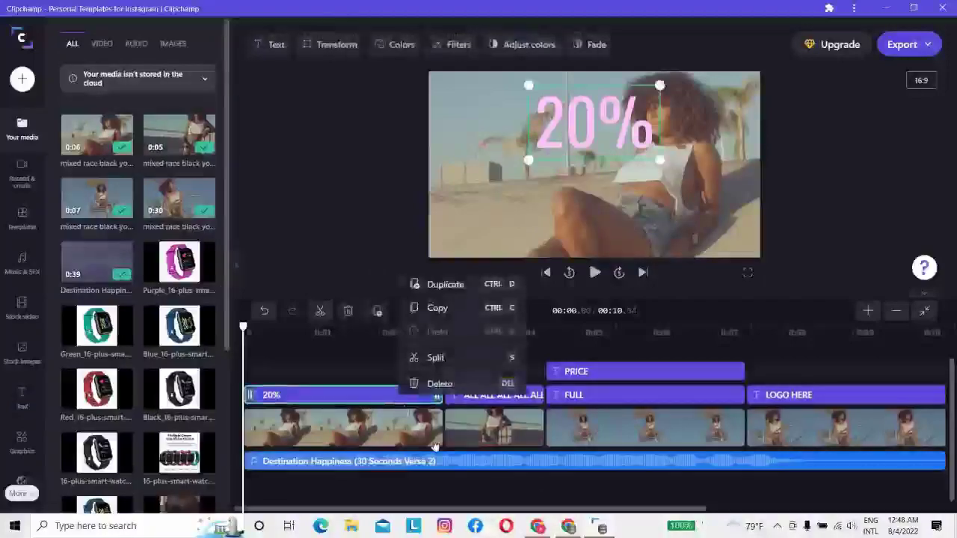
{"action": "left_click", "coordinate": [452, 386]}
{"action": "right_click", "coordinate": [505, 395]}
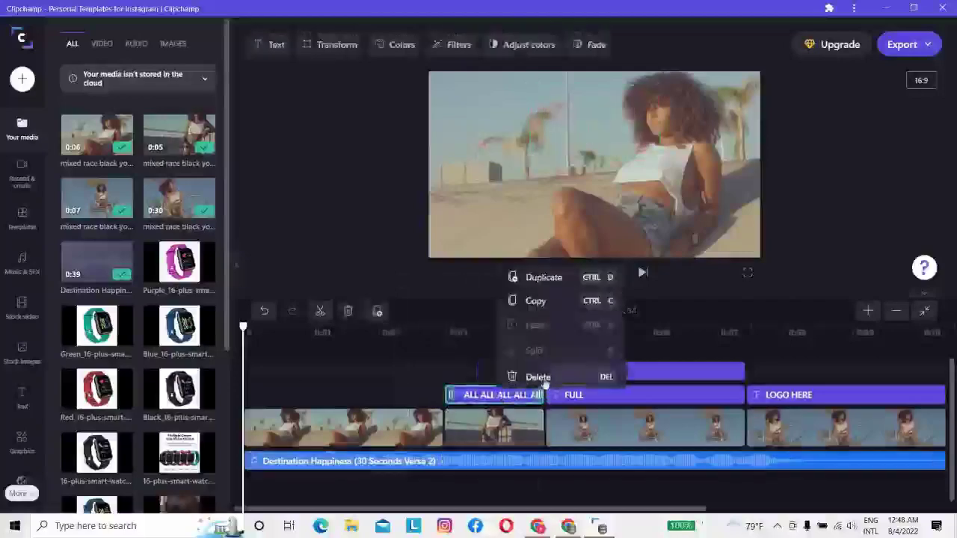
{"action": "left_click", "coordinate": [539, 377]}
Delete the template's PRICE, FULL and LOGO HERE text clips from the timeline.
{"action": "right_click", "coordinate": [587, 374]}
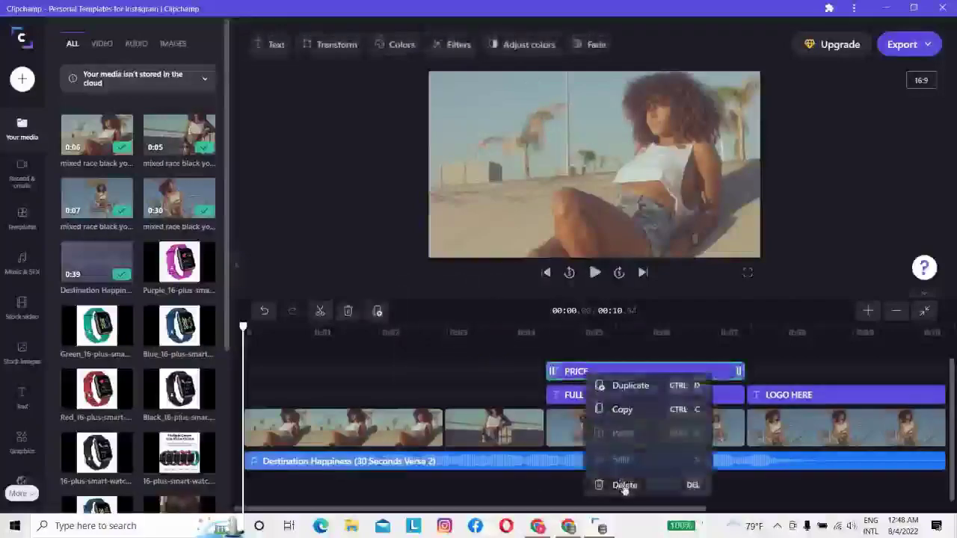
{"action": "left_click", "coordinate": [624, 486]}
{"action": "left_click", "coordinate": [600, 395]}
{"action": "right_click", "coordinate": [600, 395]}
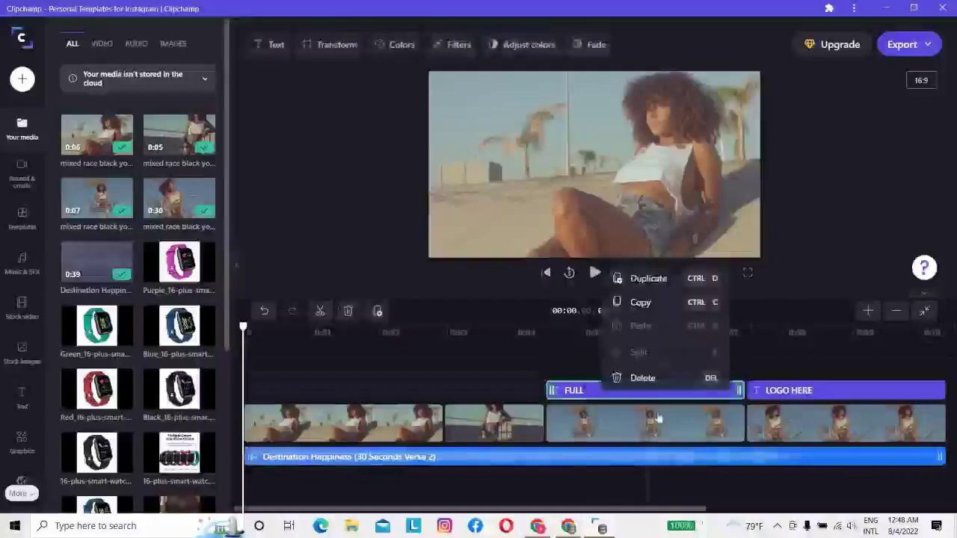
{"action": "left_click", "coordinate": [655, 379]}
{"action": "left_click", "coordinate": [780, 391]}
{"action": "right_click", "coordinate": [785, 390]}
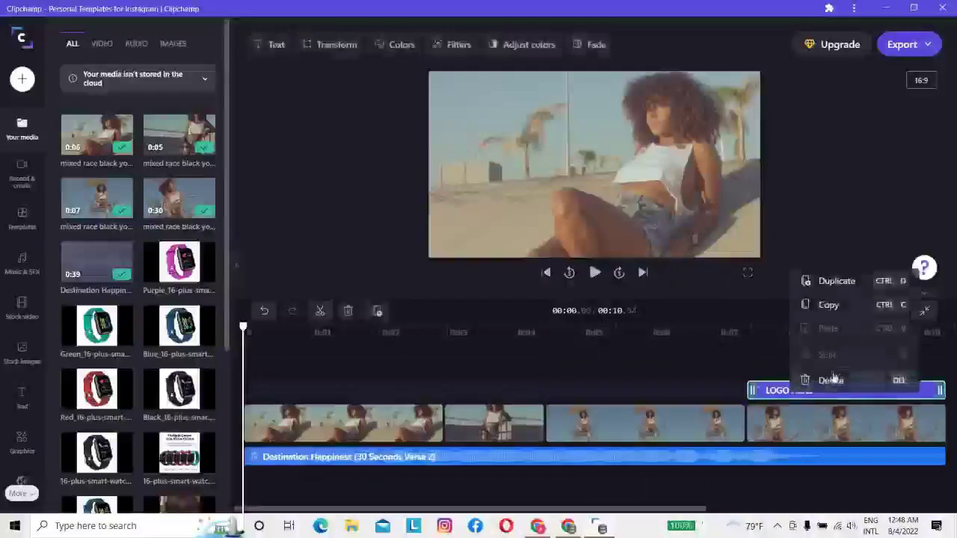
{"action": "left_click", "coordinate": [830, 380]}
Delete the Destination Happiness music track from the timeline.
{"action": "left_click", "coordinate": [371, 445]}
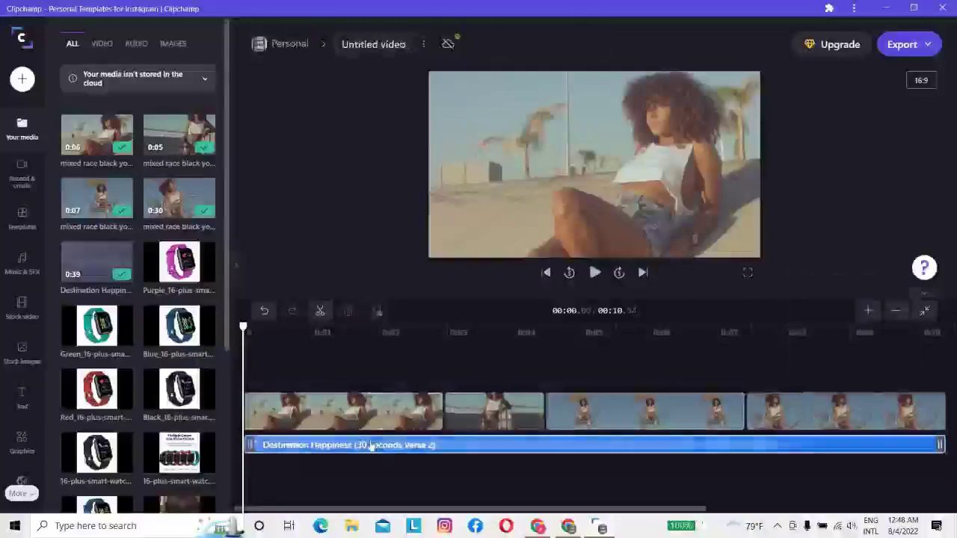
{"action": "right_click", "coordinate": [371, 447]}
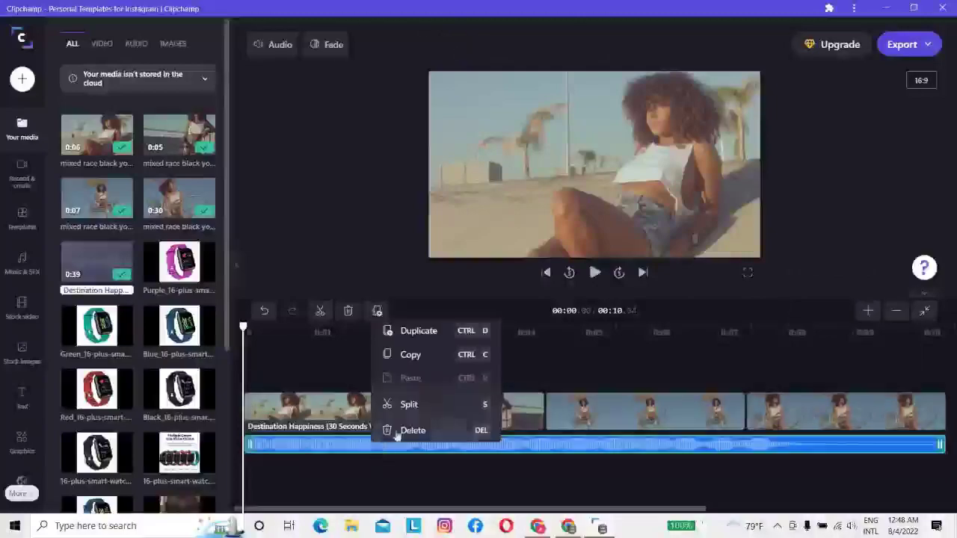
{"action": "left_click", "coordinate": [409, 431]}
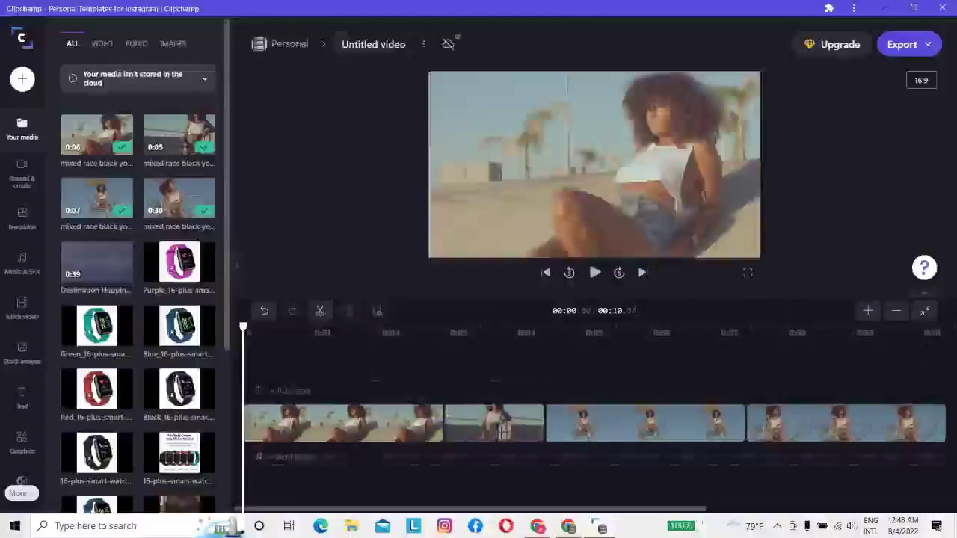
Delete all four of the template's video clips of the woman from the timeline.
{"action": "left_click", "coordinate": [336, 423]}
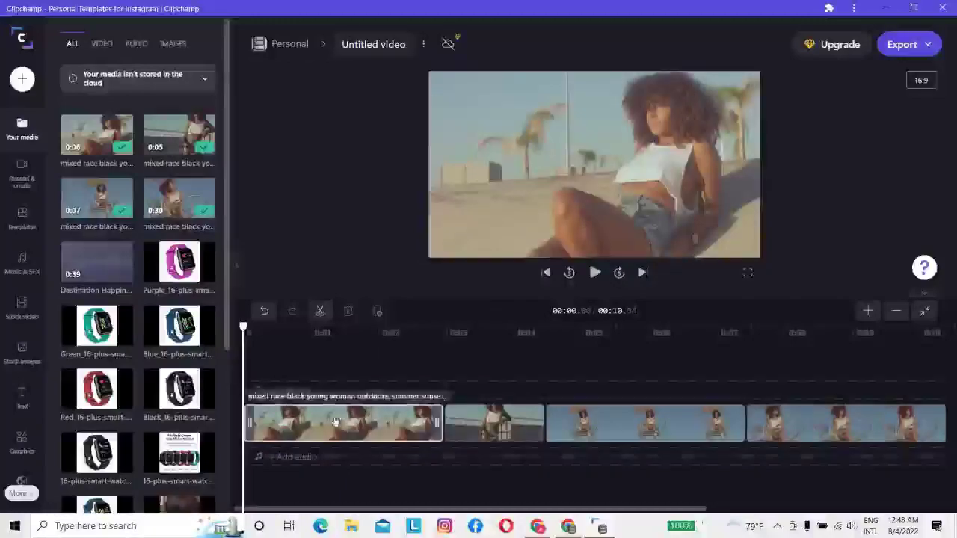
{"action": "right_click", "coordinate": [337, 423]}
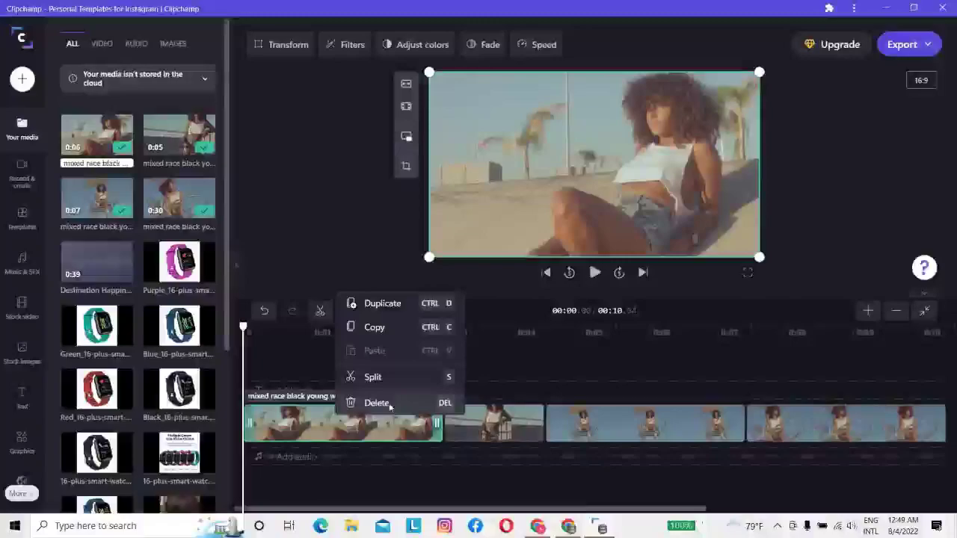
{"action": "left_click", "coordinate": [389, 404]}
{"action": "right_click", "coordinate": [490, 423]}
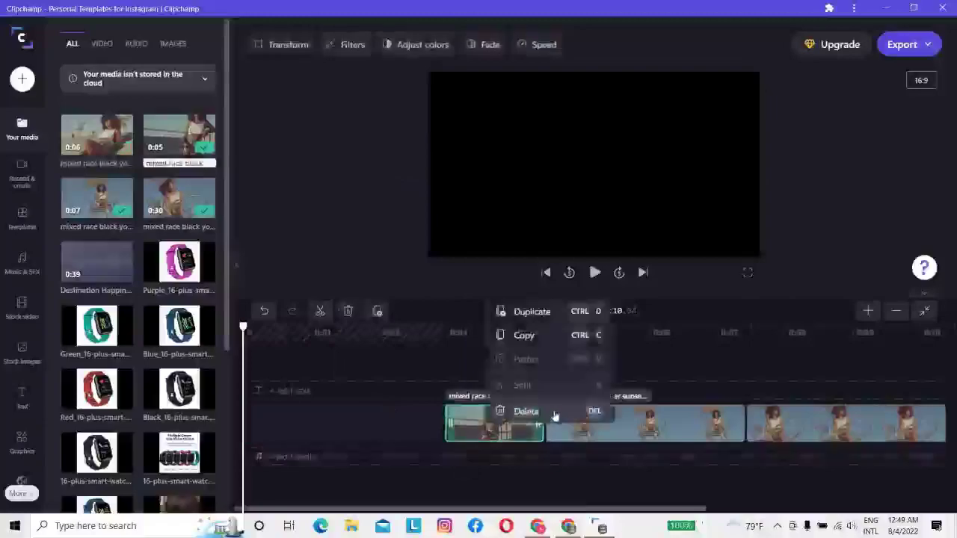
{"action": "left_click", "coordinate": [548, 418]}
{"action": "right_click", "coordinate": [586, 428]}
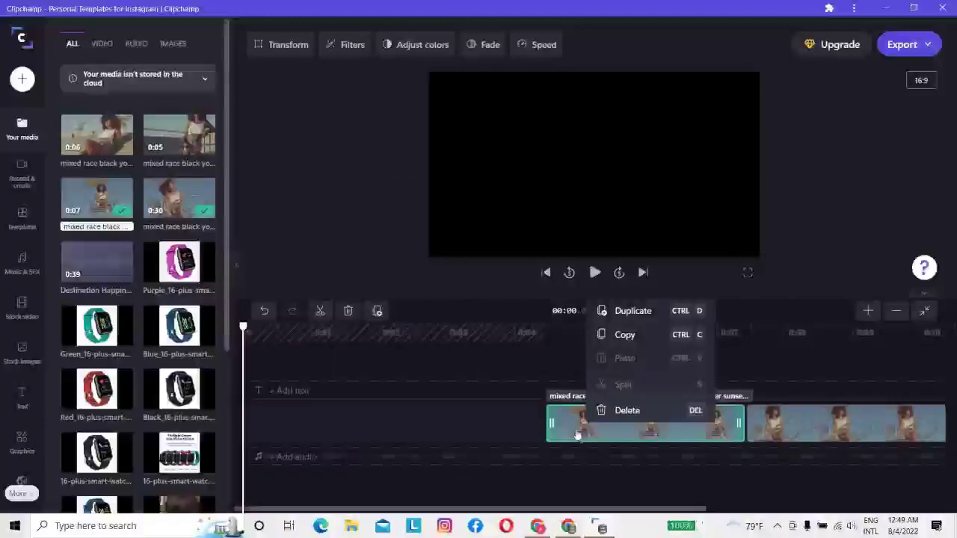
{"action": "left_click", "coordinate": [633, 413]}
{"action": "left_click", "coordinate": [811, 423]}
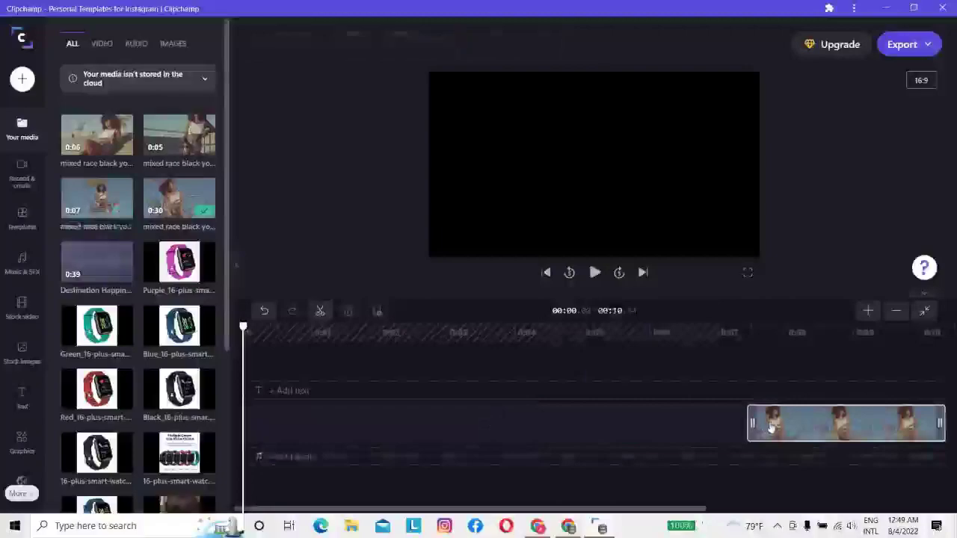
{"action": "right_click", "coordinate": [812, 419]}
{"action": "left_click", "coordinate": [812, 409]}
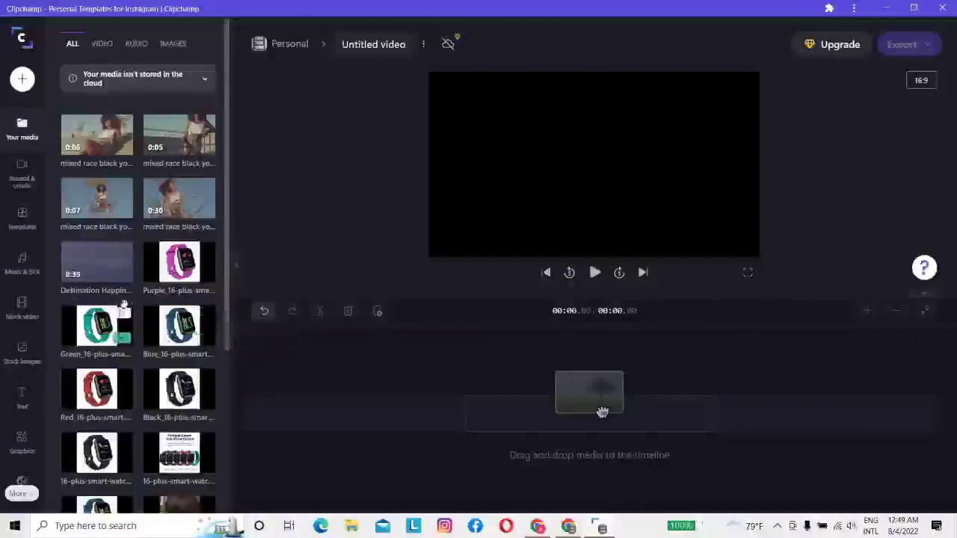
Add the smart watch photo 16-plus-smart-watch-men-blood-pressure-w_main-2.jpg, showing the watch on a wrist, to the empty timeline.
{"action": "scroll", "coordinate": [142, 310], "scroll_direction": "down", "scroll_amount": 3}
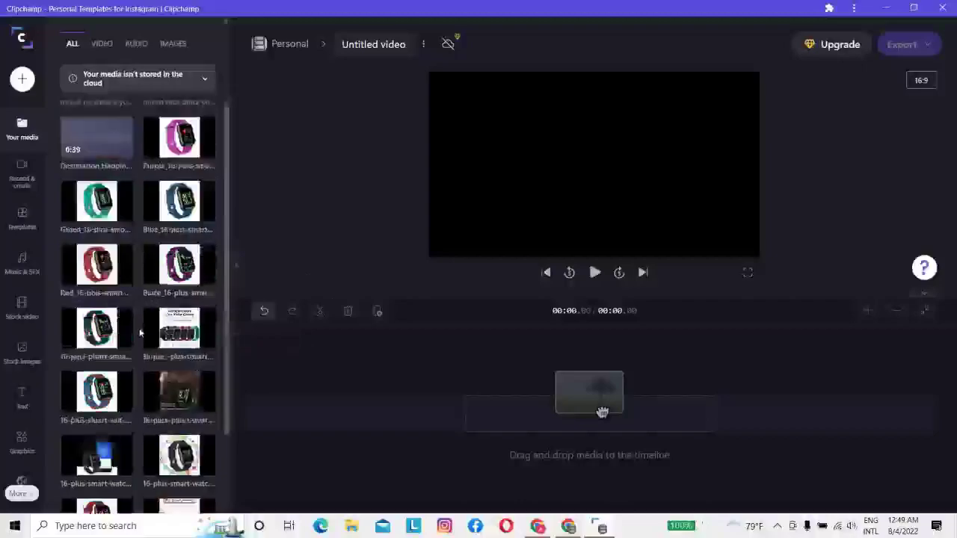
{"action": "scroll", "coordinate": [142, 329], "scroll_direction": "down", "scroll_amount": 1}
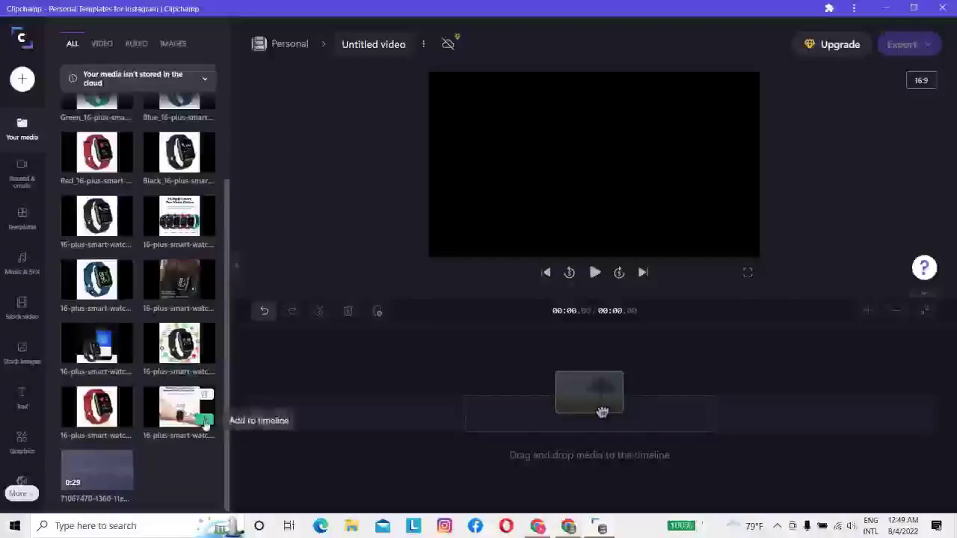
{"action": "left_click_drag", "start_coordinate": [602, 412], "coordinate": [590, 415]}
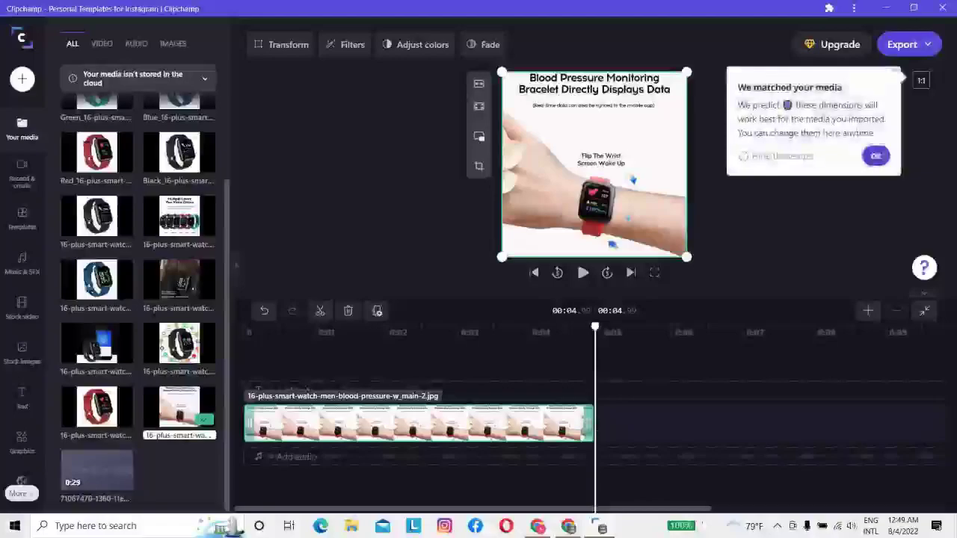
Trim the wrist photo to about 0.8 seconds, and append 16-plus-smart-watch-men-blood-pressure-w_main-0.jpg trimmed to about 1.2 seconds.
{"action": "left_click_drag", "start_coordinate": [589, 423], "coordinate": [297, 424]}
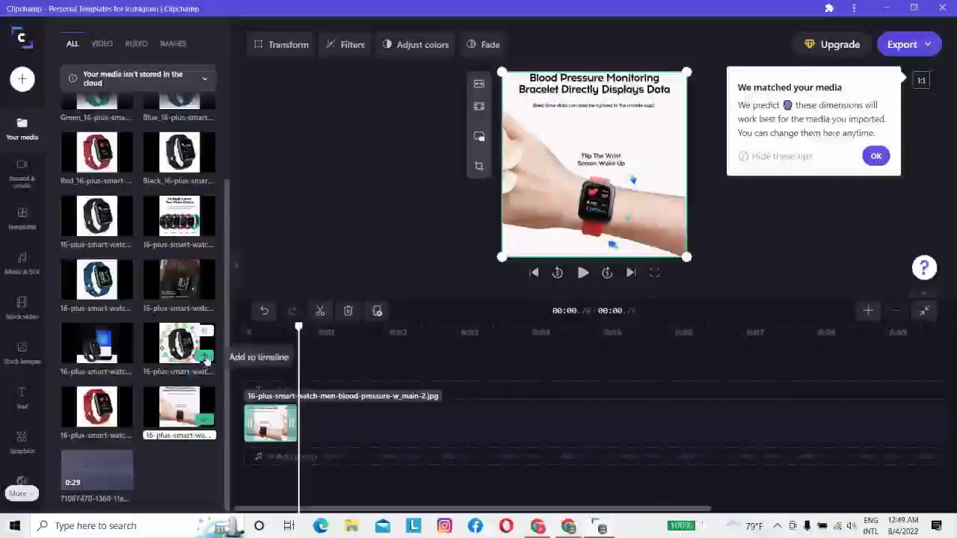
{"action": "left_click", "coordinate": [206, 358]}
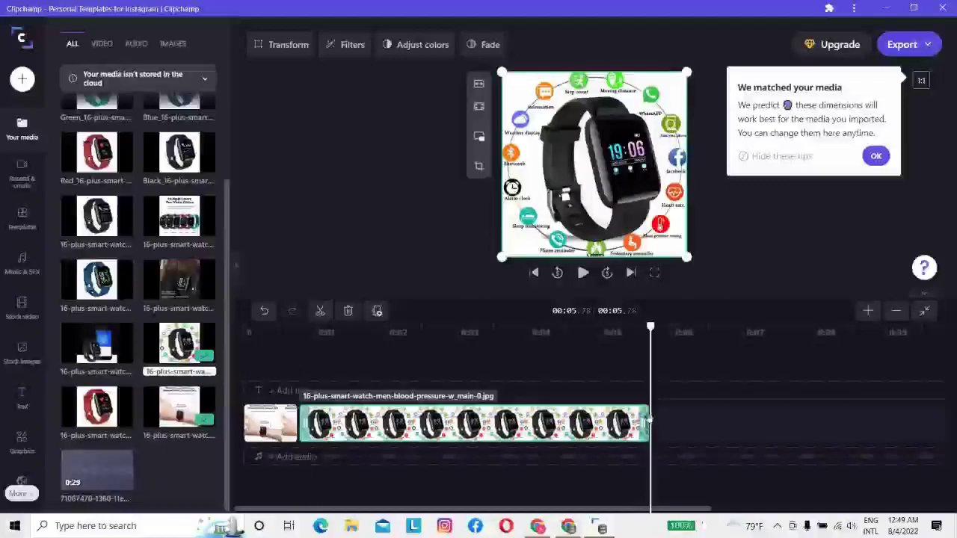
{"action": "left_click_drag", "start_coordinate": [649, 423], "coordinate": [379, 423]}
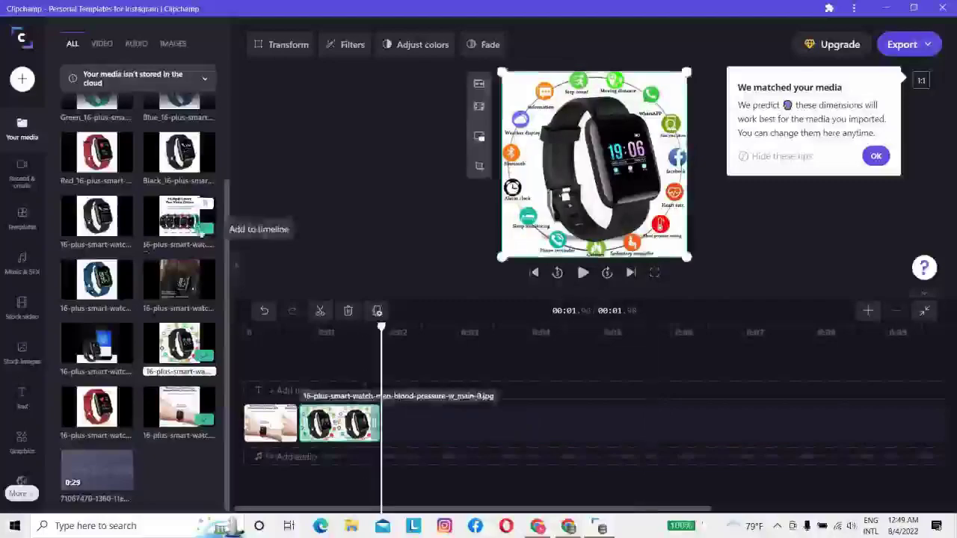
Append the multiple-colors photo 16-plus-smart-watch-men-blood-pressure-w_main-5.jpg, using undo and redo to restore its full length after the excessive trim.
{"action": "left_click", "coordinate": [204, 231]}
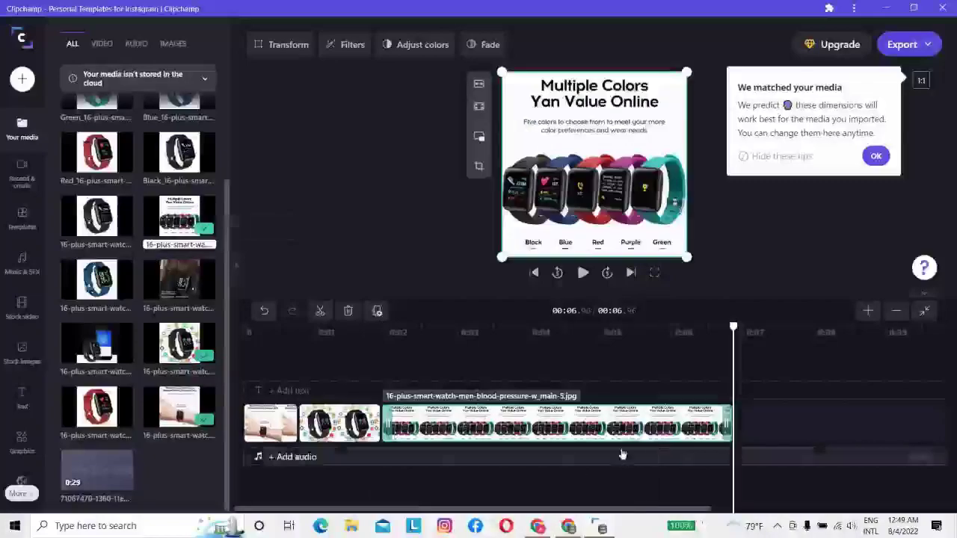
{"action": "key", "text": "Delete"}
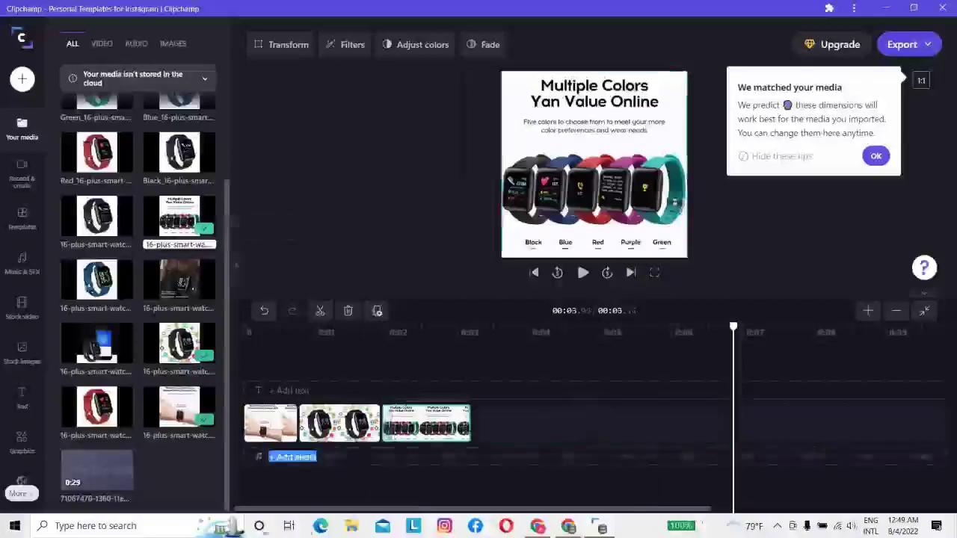
{"action": "left_click", "coordinate": [340, 422]}
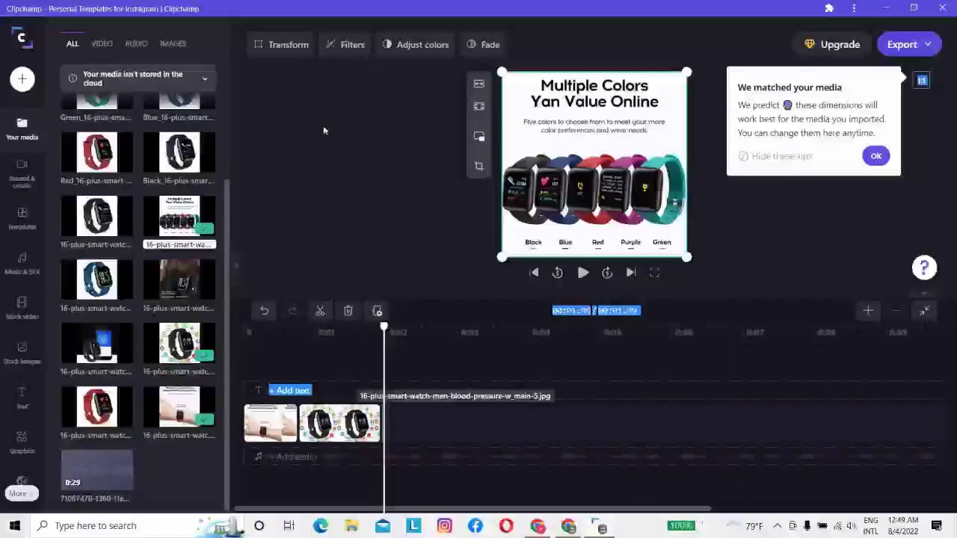
{"action": "left_click", "coordinate": [263, 312]}
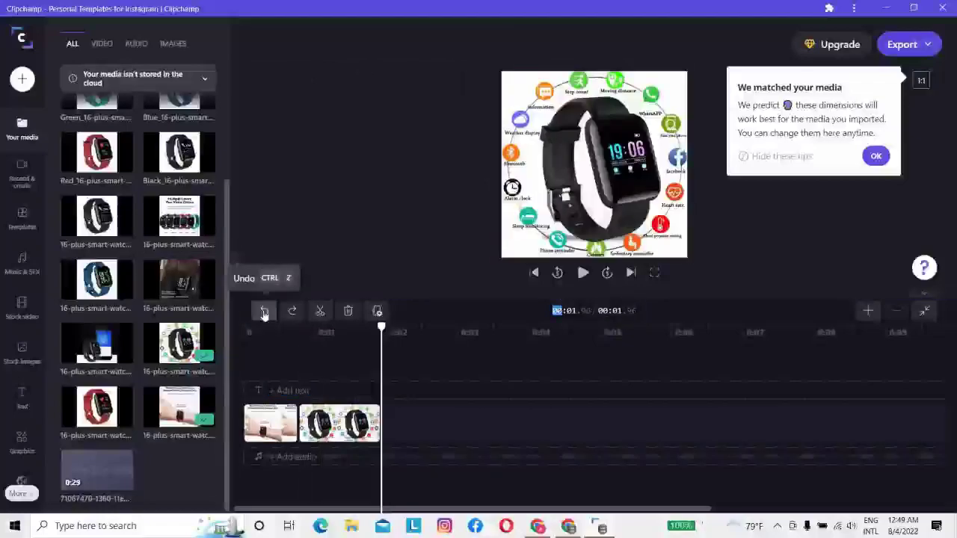
{"action": "left_click", "coordinate": [263, 312]}
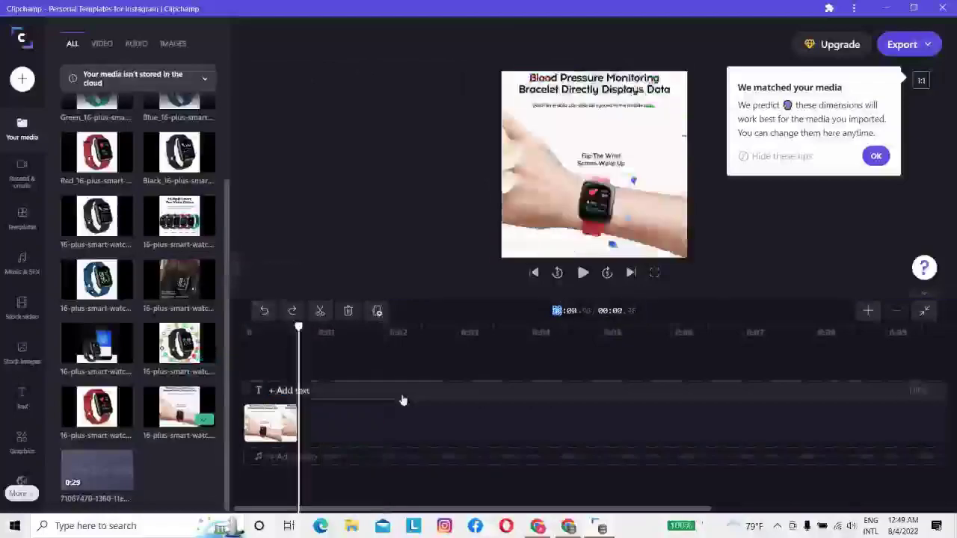
{"action": "left_click", "coordinate": [296, 313]}
{"action": "left_click", "coordinate": [296, 312]}
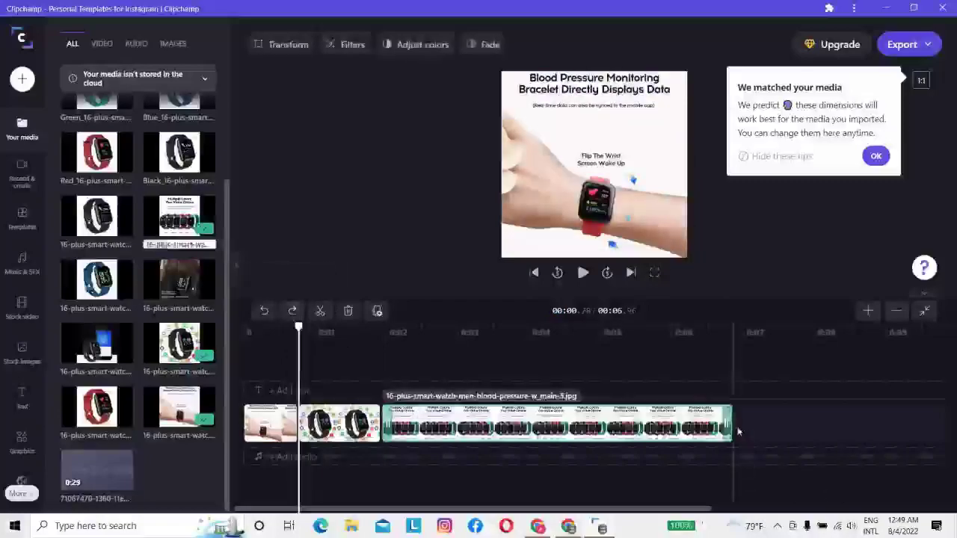
Trim the multiple-colors photo to about 0.85 seconds, keeping it directly after the black watch photo.
{"action": "left_click_drag", "start_coordinate": [726, 424], "coordinate": [502, 425]}
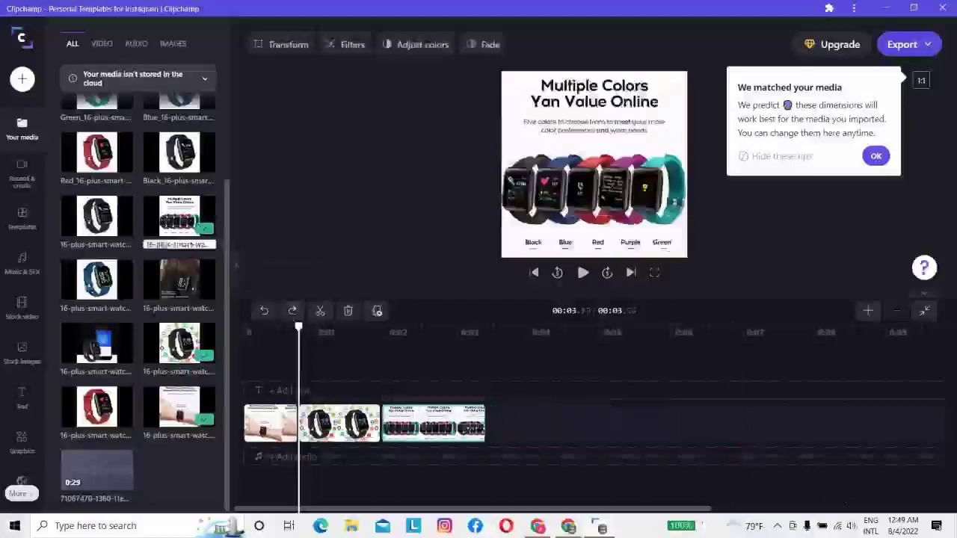
{"action": "mouse_move", "coordinate": [415, 430]}
{"action": "left_mouse_down"}
{"action": "mouse_move", "coordinate": [425, 430]}
{"action": "mouse_move", "coordinate": [415, 430]}
{"action": "left_mouse_up"}
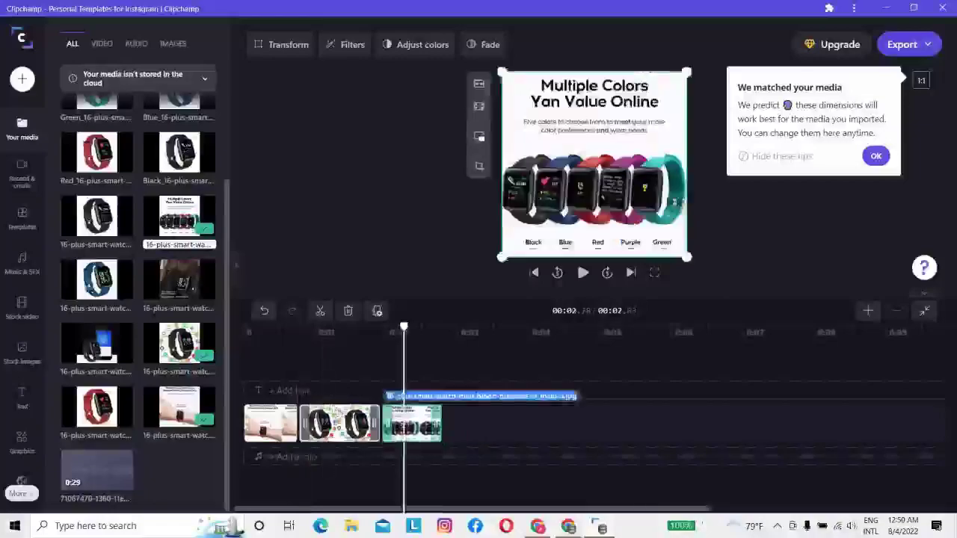
{"action": "left_click", "coordinate": [340, 410]}
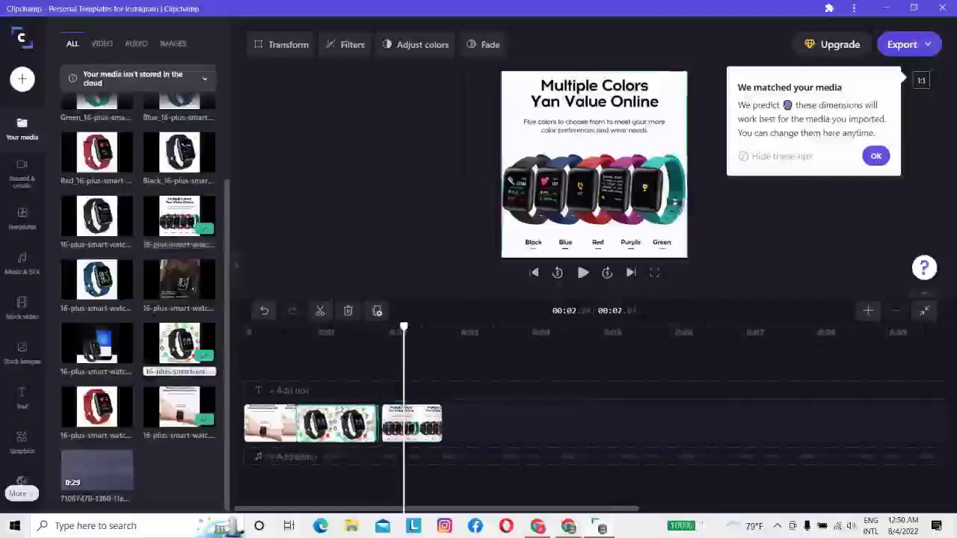
{"action": "left_click_drag", "start_coordinate": [340, 411], "coordinate": [382, 418]}
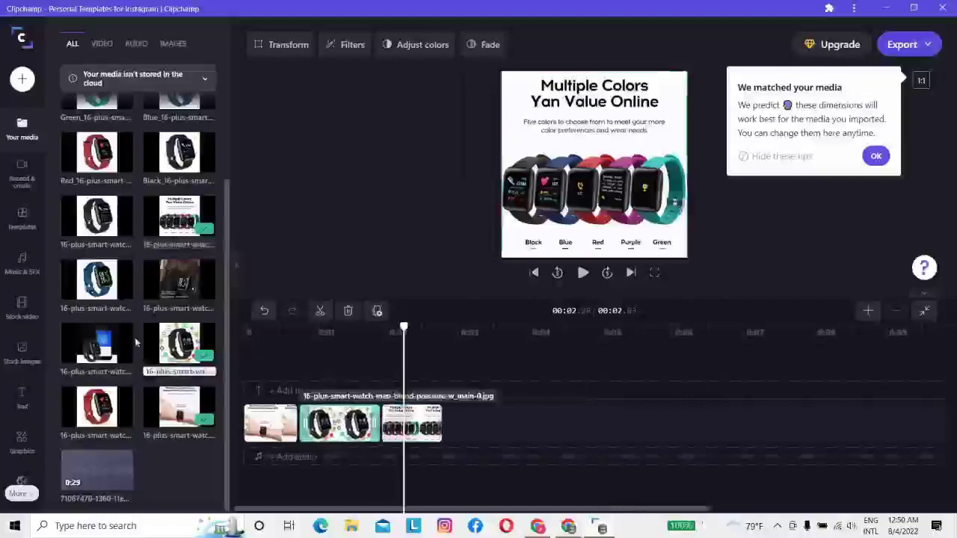
{"action": "scroll", "coordinate": [110, 254], "scroll_direction": "up", "scroll_amount": 2}
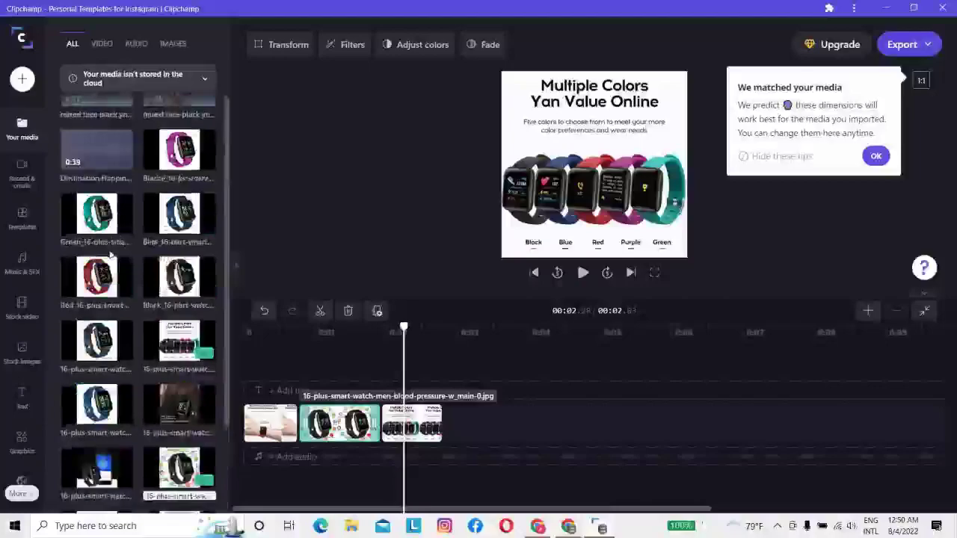
{"action": "scroll", "coordinate": [123, 273], "scroll_direction": "down", "scroll_amount": 2}
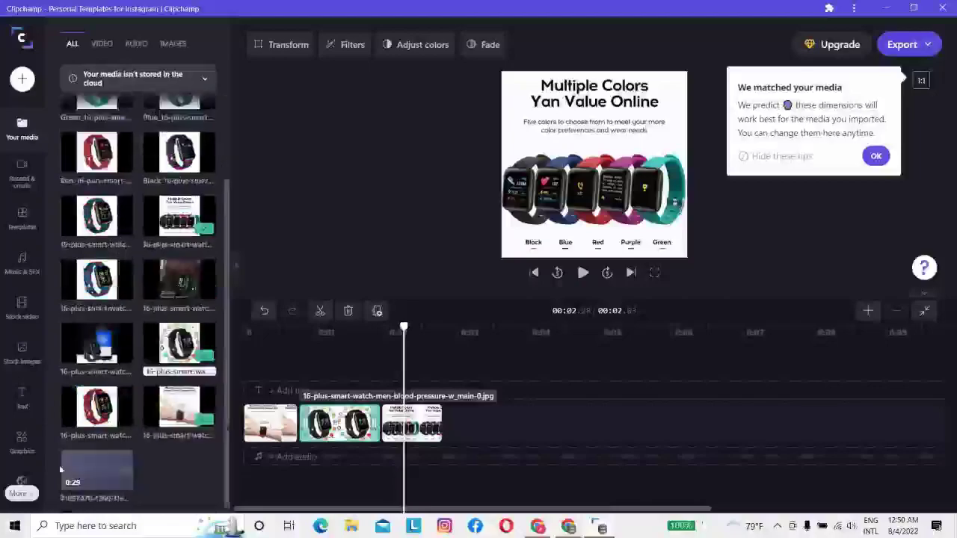
{"action": "mouse_move", "coordinate": [97, 476]}
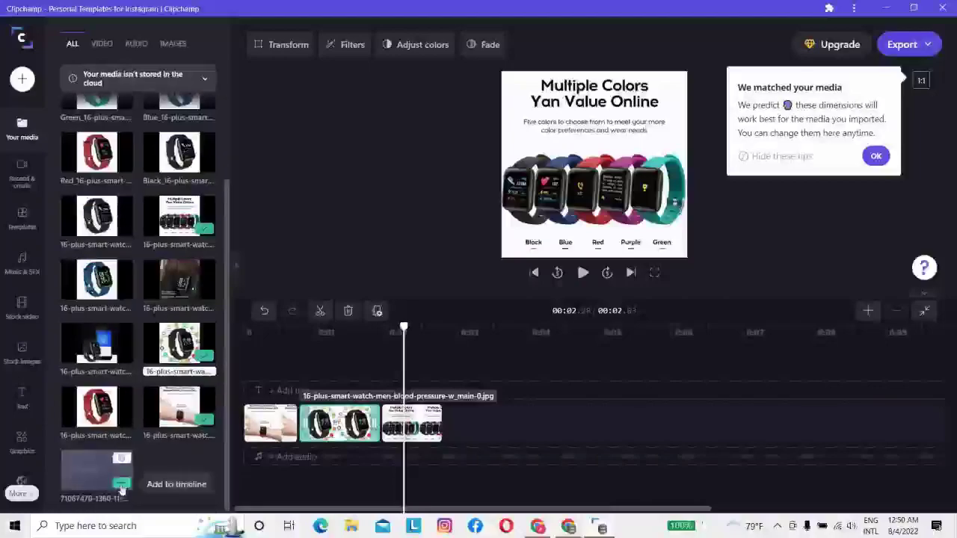
{"action": "left_click", "coordinate": [121, 484]}
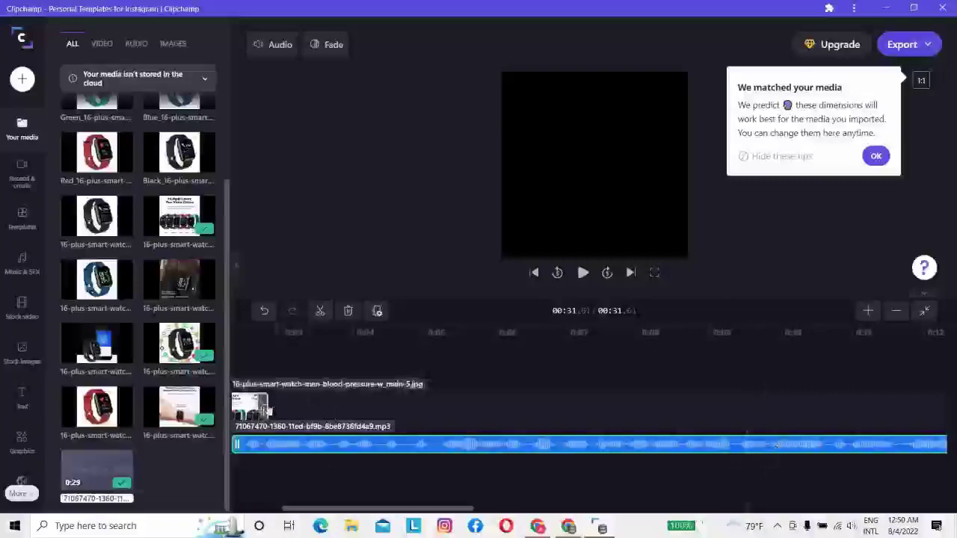
Move the multiple-colors photo later on the timeline and lengthen the black watch photo to about 2.3 seconds.
{"action": "left_click", "coordinate": [267, 406]}
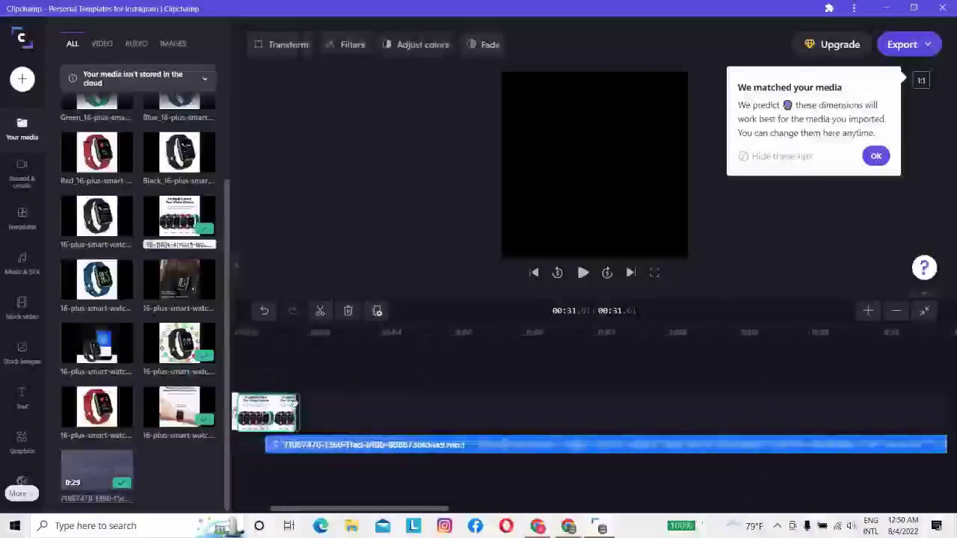
{"action": "left_click_drag", "start_coordinate": [269, 416], "coordinate": [458, 411]}
{"action": "left_click_drag", "start_coordinate": [251, 411], "coordinate": [424, 424]}
Slide the voiceover track back to the very start of the timeline.
{"action": "left_click_drag", "start_coordinate": [501, 448], "coordinate": [352, 451]}
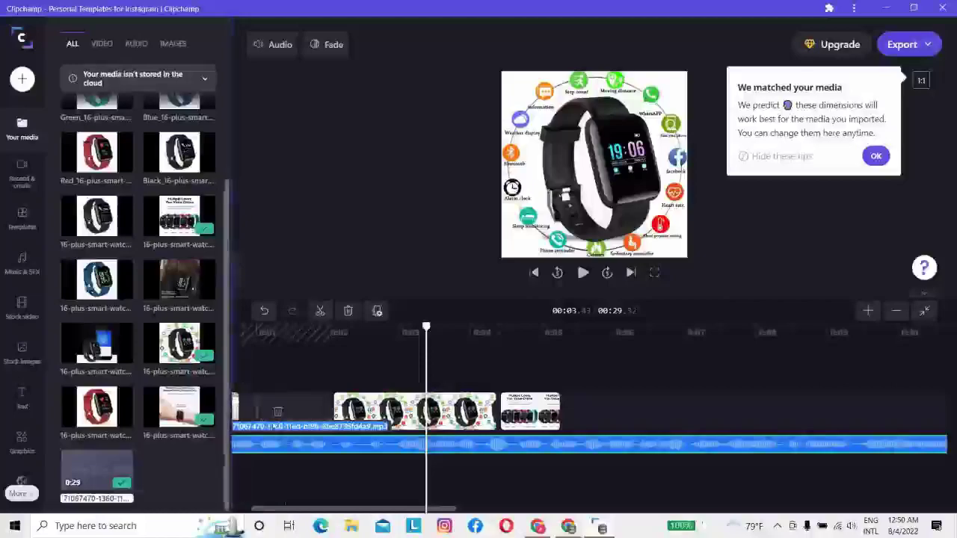
{"action": "left_click_drag", "start_coordinate": [250, 401], "coordinate": [280, 404]}
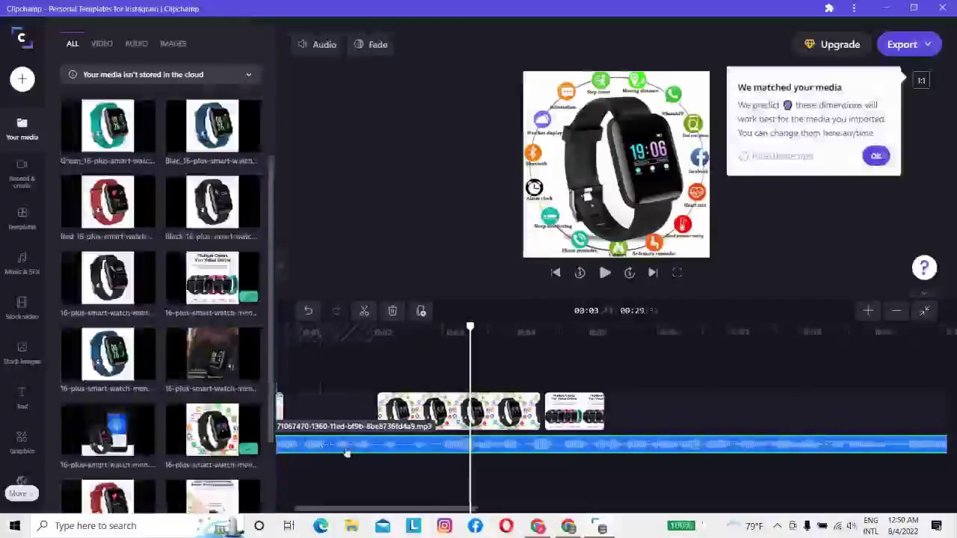
{"action": "scroll", "coordinate": [321, 446], "scroll_direction": "left", "scroll_amount": 2}
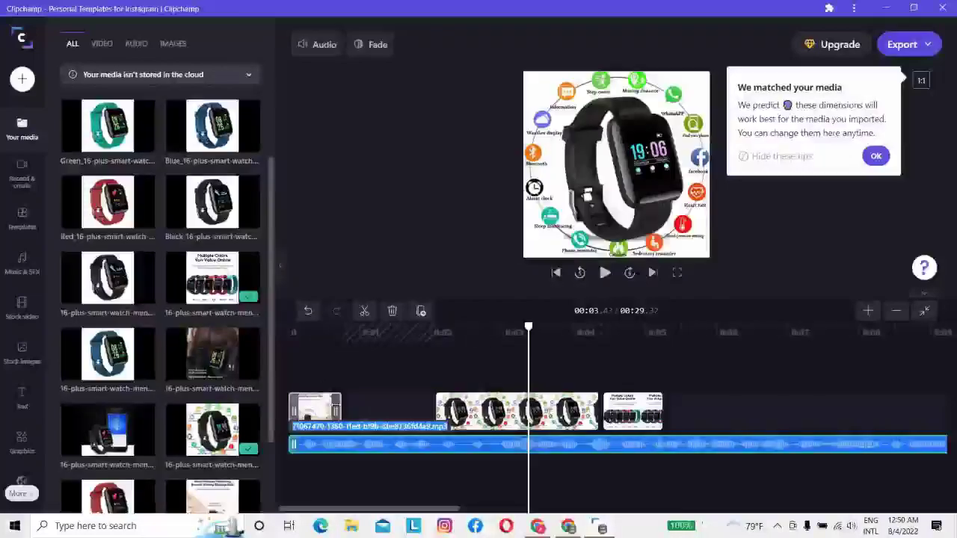
Lengthen the wrist photo to about 0.85 seconds, and move the black watch and multiple-colors photos earlier to close the gaps.
{"action": "left_click", "coordinate": [307, 416]}
{"action": "mouse_move", "coordinate": [311, 406]}
{"action": "left_mouse_down"}
{"action": "mouse_move", "coordinate": [392, 408]}
{"action": "mouse_move", "coordinate": [311, 405]}
{"action": "left_mouse_up"}
{"action": "left_click", "coordinate": [312, 405]}
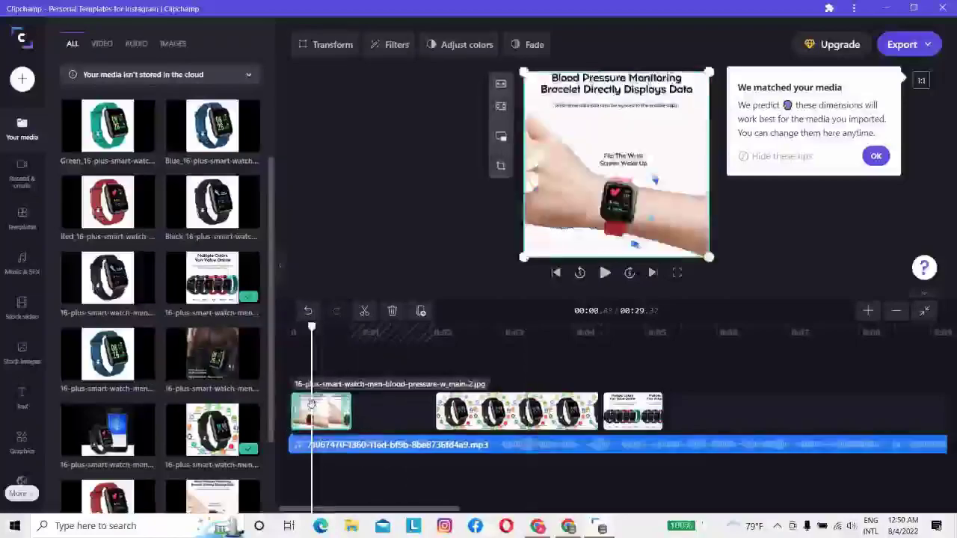
{"action": "left_click_drag", "start_coordinate": [457, 411], "coordinate": [376, 409]}
{"action": "left_click_drag", "start_coordinate": [637, 410], "coordinate": [551, 417]}
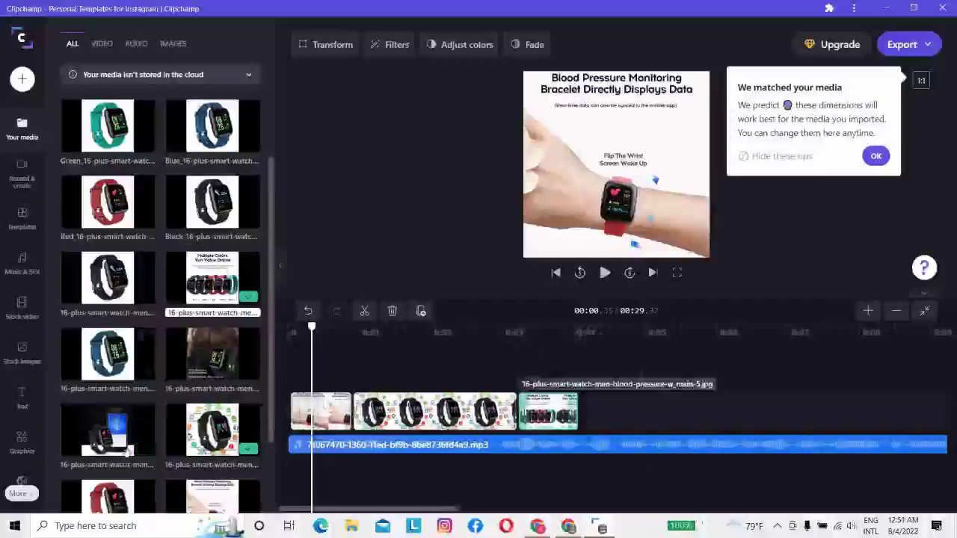
Append the watch-and-phone photo main-3.jpg at about 1.6 seconds, followed by the blue watch photo main-6.jpg trimmed to about 2.6 seconds.
{"action": "left_click", "coordinate": [143, 449]}
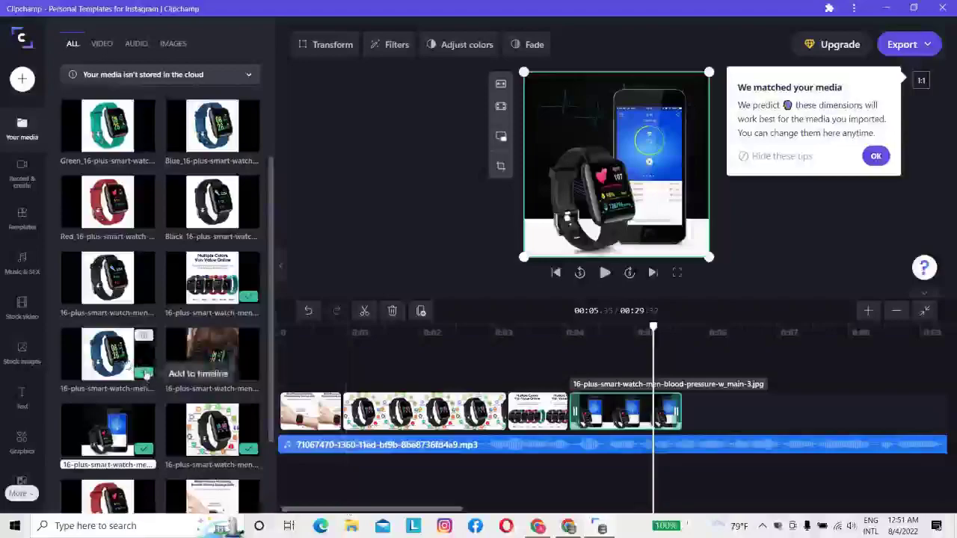
{"action": "left_click", "coordinate": [144, 372]}
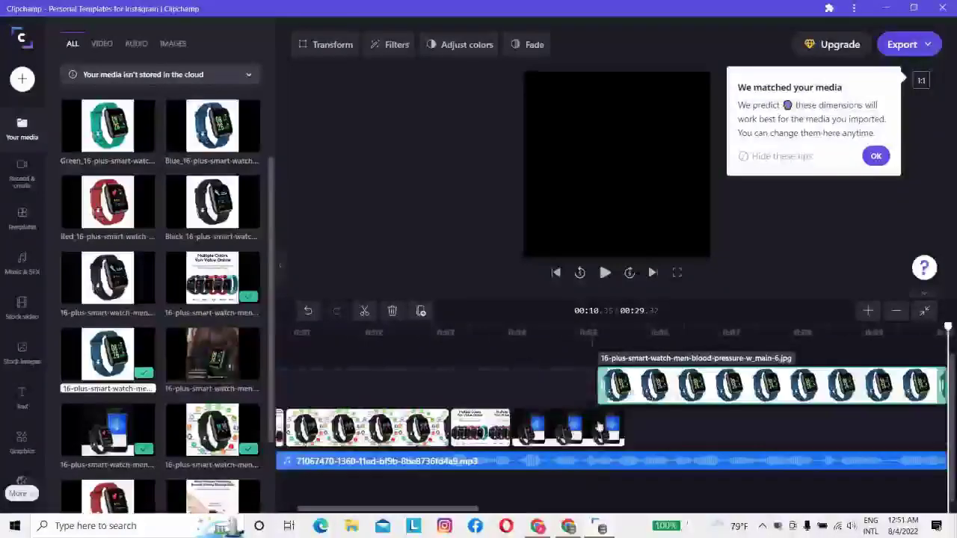
{"action": "left_click_drag", "start_coordinate": [942, 385], "coordinate": [932, 6]}
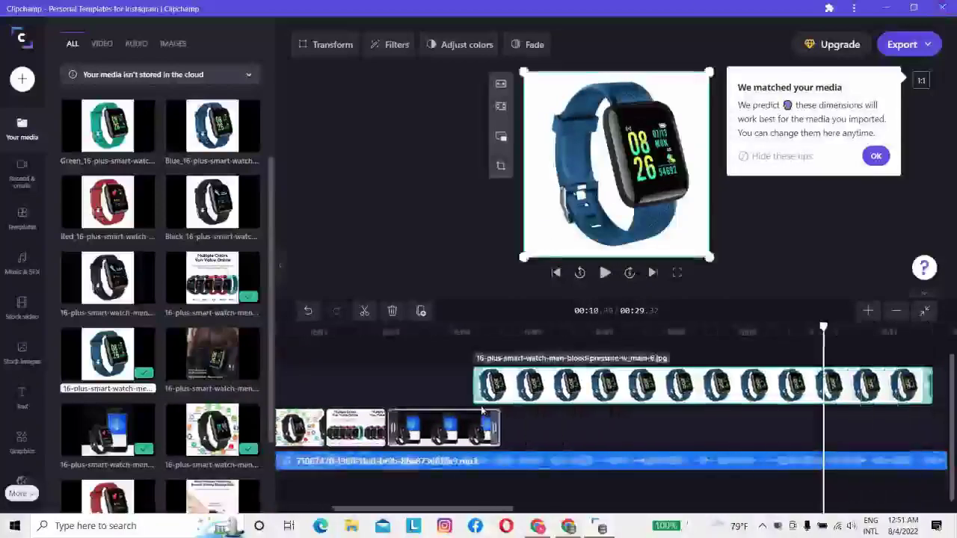
{"action": "left_click_drag", "start_coordinate": [475, 387], "coordinate": [624, 430]}
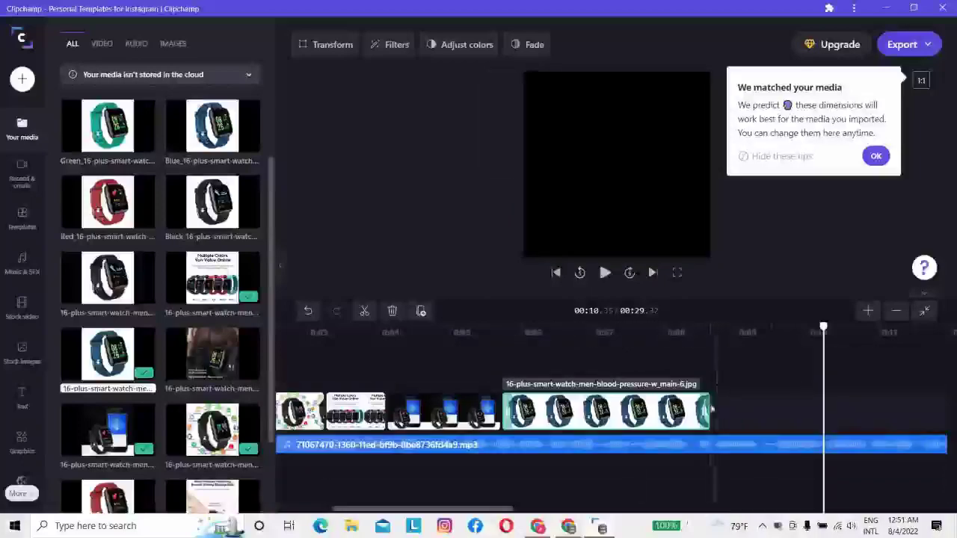
{"action": "left_click_drag", "start_coordinate": [707, 410], "coordinate": [688, 409]}
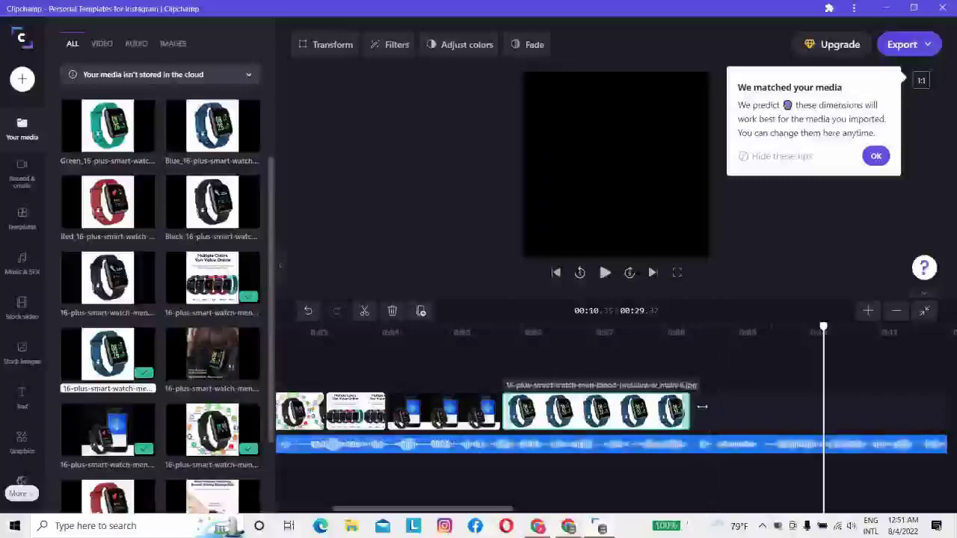
Shift the voiceover track later so it starts at about 1 second on the timeline.
{"action": "left_click", "coordinate": [812, 446]}
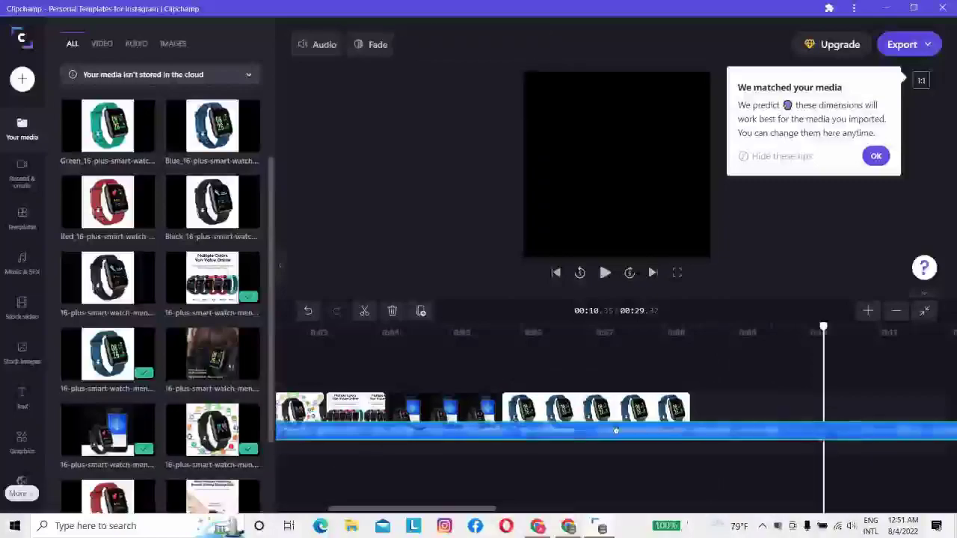
{"action": "left_click_drag", "start_coordinate": [815, 446], "coordinate": [866, 442]}
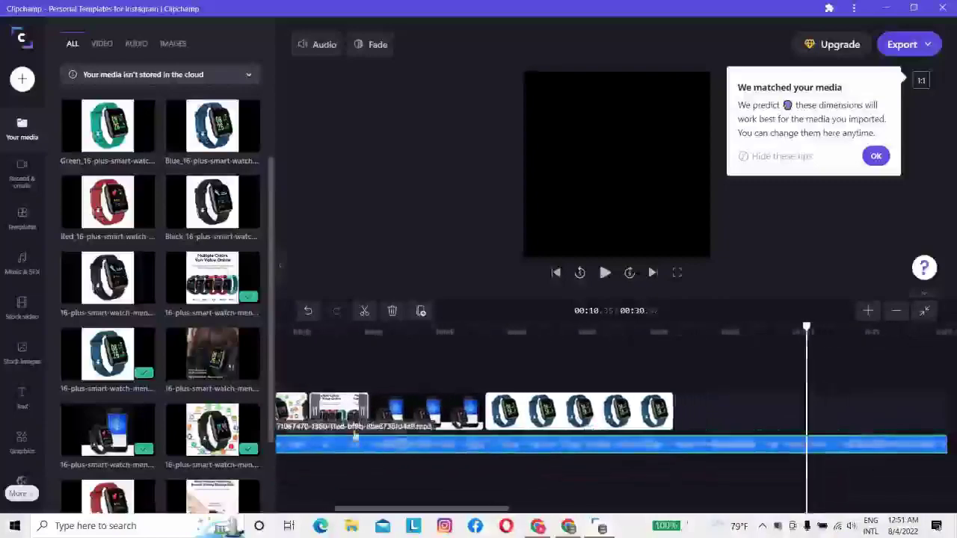
{"action": "left_click", "coordinate": [464, 425]}
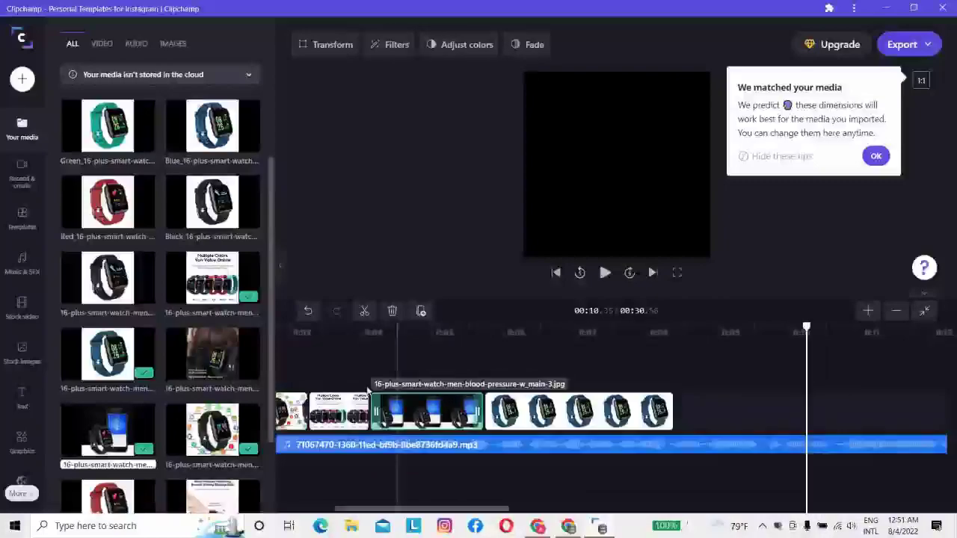
{"action": "mouse_move", "coordinate": [449, 446]}
{"action": "left_mouse_down"}
{"action": "mouse_move", "coordinate": [508, 441]}
{"action": "mouse_move", "coordinate": [437, 441]}
{"action": "left_mouse_up"}
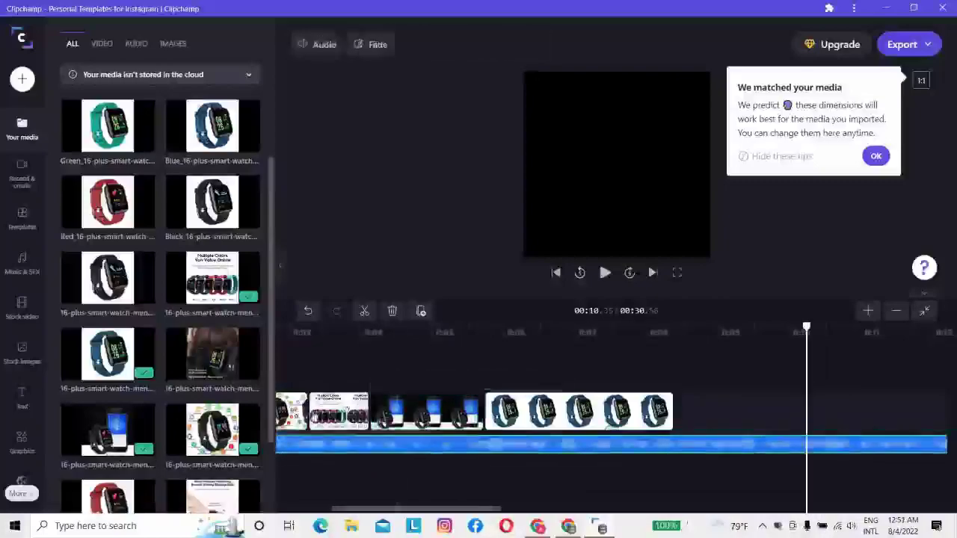
{"action": "left_click", "coordinate": [295, 420]}
{"action": "left_click_drag", "start_coordinate": [344, 447], "coordinate": [326, 434]}
Align the wrist photo with the start of the voiceover and place the black watch photo directly after it.
{"action": "left_click_drag", "start_coordinate": [213, 429], "coordinate": [303, 418]}
{"action": "left_click_drag", "start_coordinate": [431, 422], "coordinate": [502, 423]}
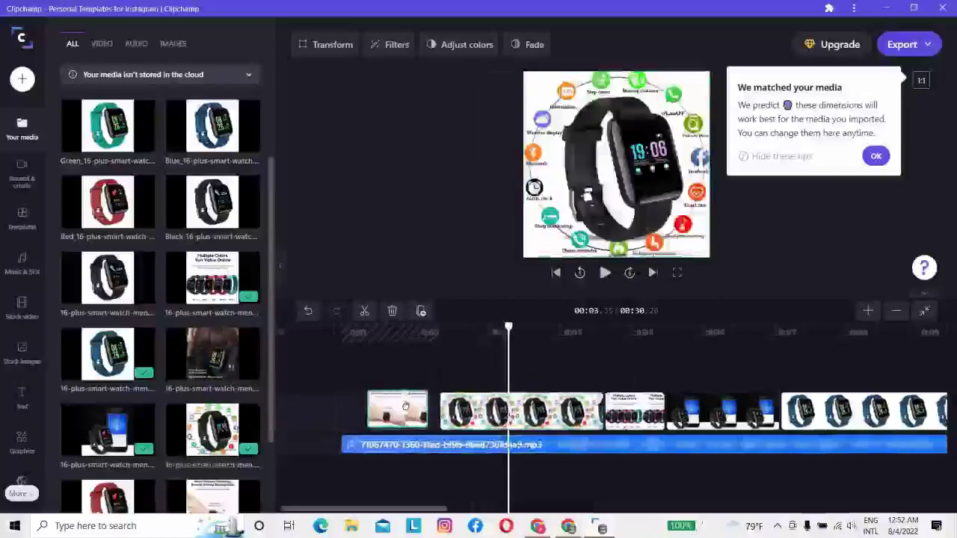
{"action": "left_click", "coordinate": [394, 416]}
{"action": "left_click_drag", "start_coordinate": [394, 415], "coordinate": [378, 420]}
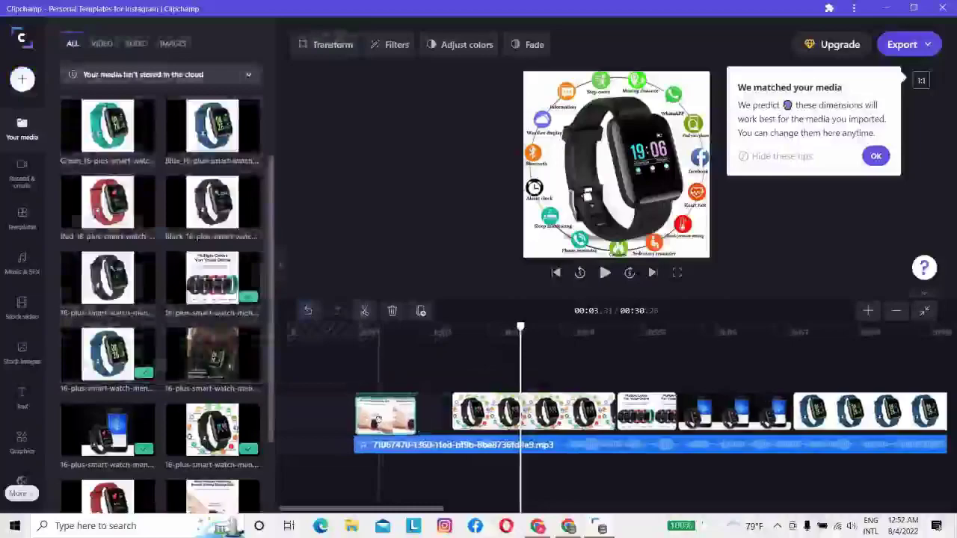
{"action": "left_click_drag", "start_coordinate": [456, 419], "coordinate": [443, 411]}
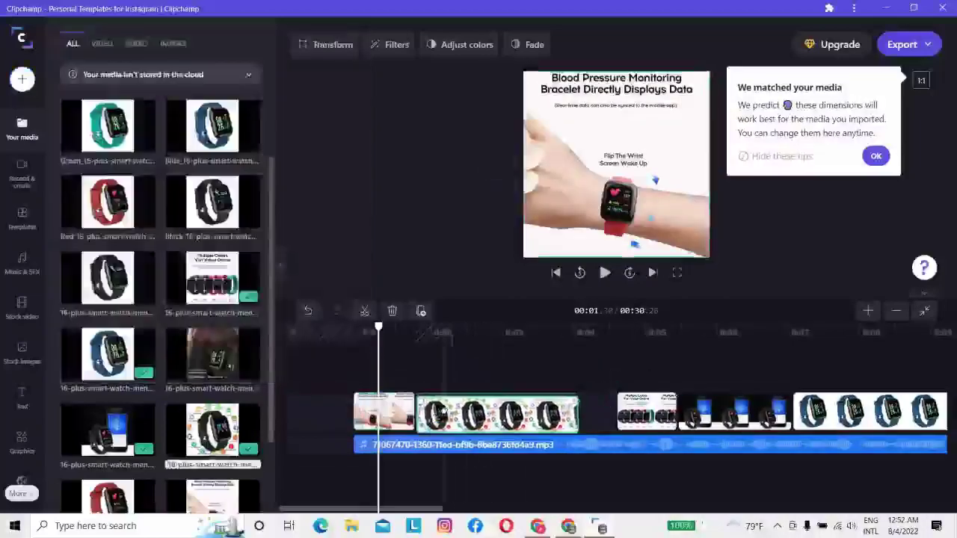
Move the multiple-colors, watch-and-phone and blue watch photos earlier so they follow the black watch photo without gaps.
{"action": "left_click", "coordinate": [444, 410]}
{"action": "left_click_drag", "start_coordinate": [654, 432], "coordinate": [619, 424]}
{"action": "left_click_drag", "start_coordinate": [722, 410], "coordinate": [694, 413]}
{"action": "left_click", "coordinate": [770, 411]}
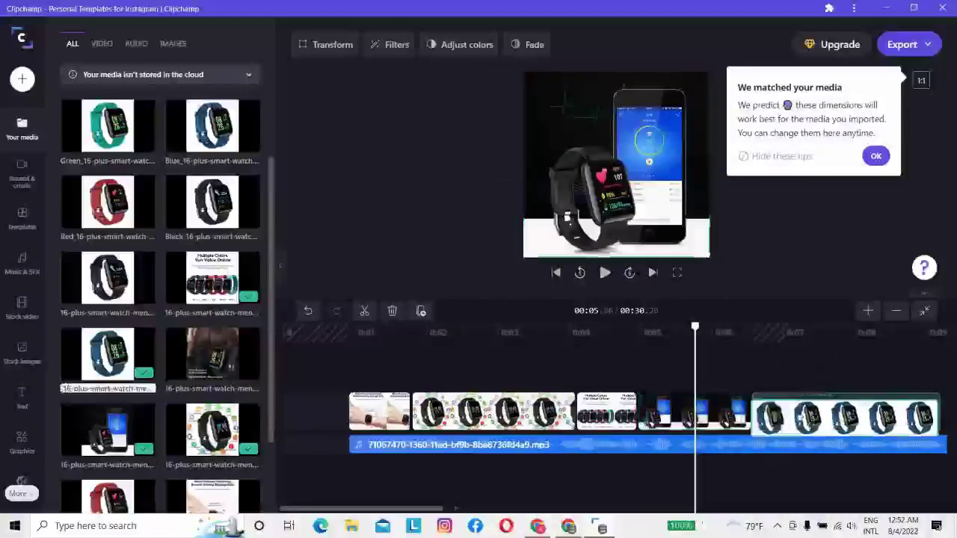
{"action": "left_click", "coordinate": [801, 413]}
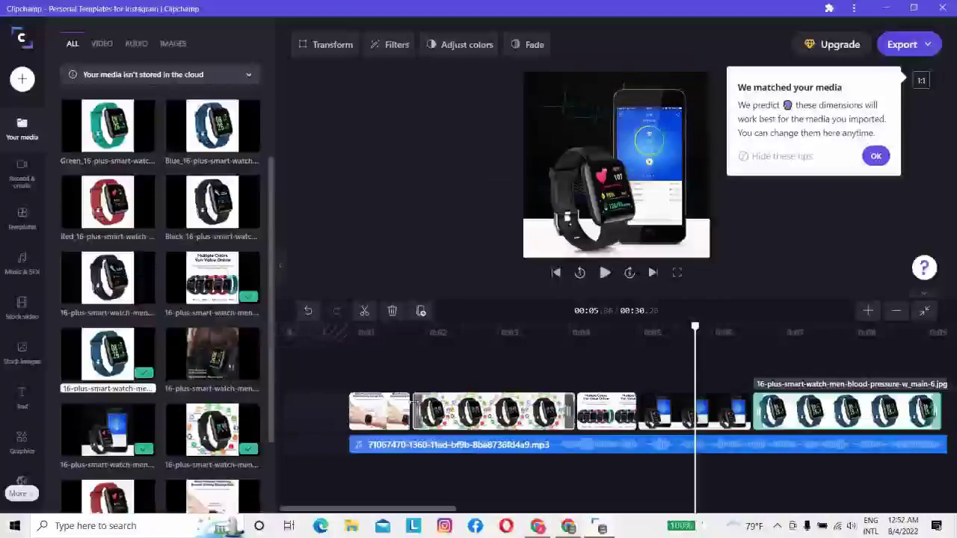
{"action": "scroll", "coordinate": [125, 387], "scroll_direction": "down", "scroll_amount": 3}
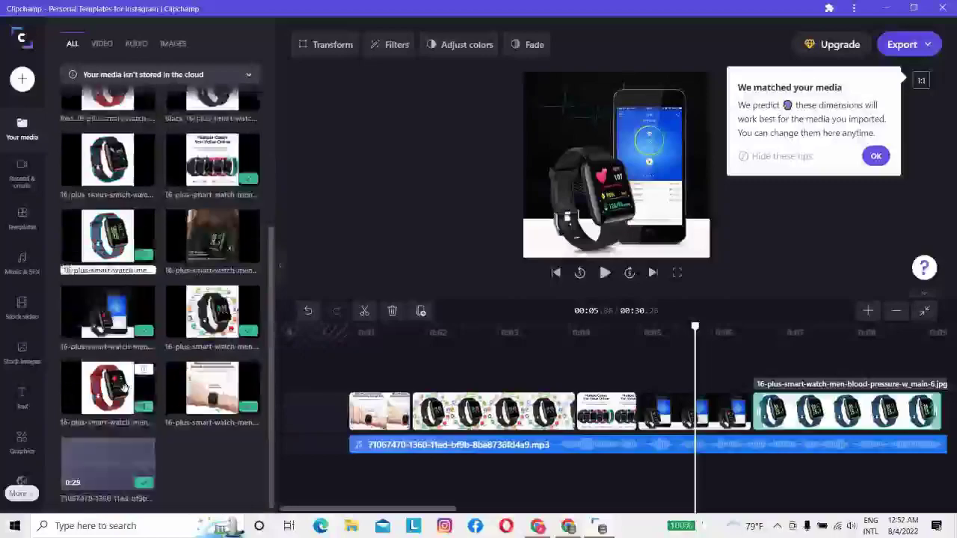
{"action": "scroll", "coordinate": [276, 243], "scroll_direction": "up", "scroll_amount": 5}
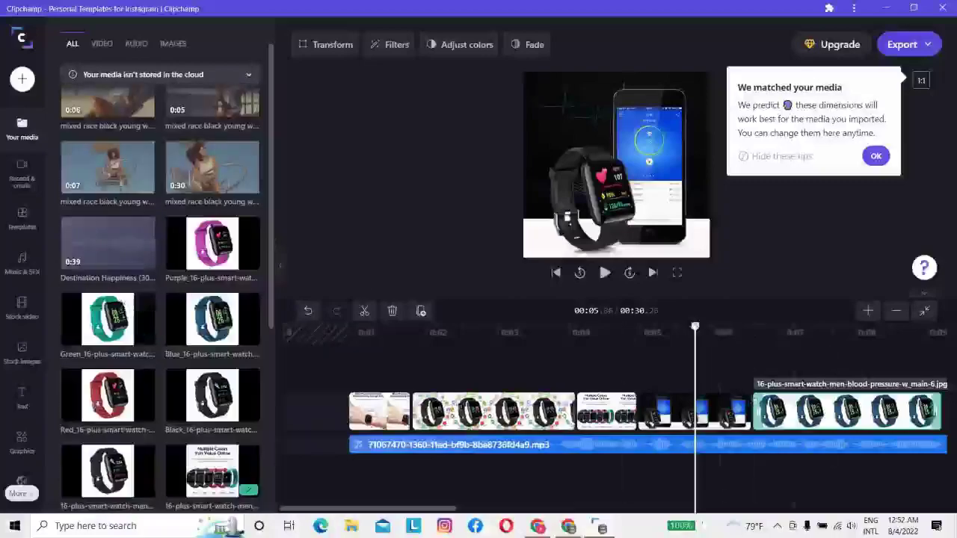
{"action": "left_click", "coordinate": [427, 333]}
{"action": "left_click", "coordinate": [394, 333]}
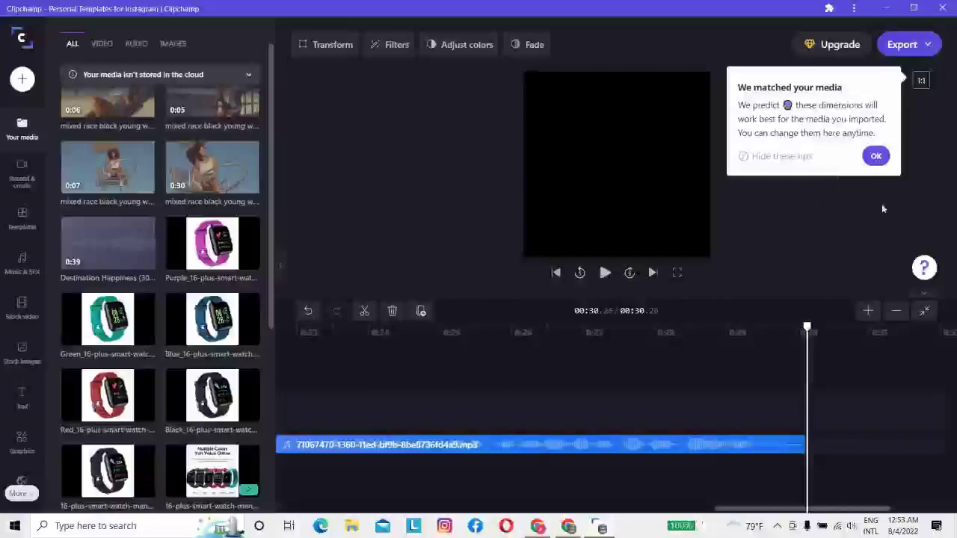
Back out of an export attempt to fix the visual gap, and dismiss the tip about matched media dimensions.
{"action": "left_click", "coordinate": [924, 45]}
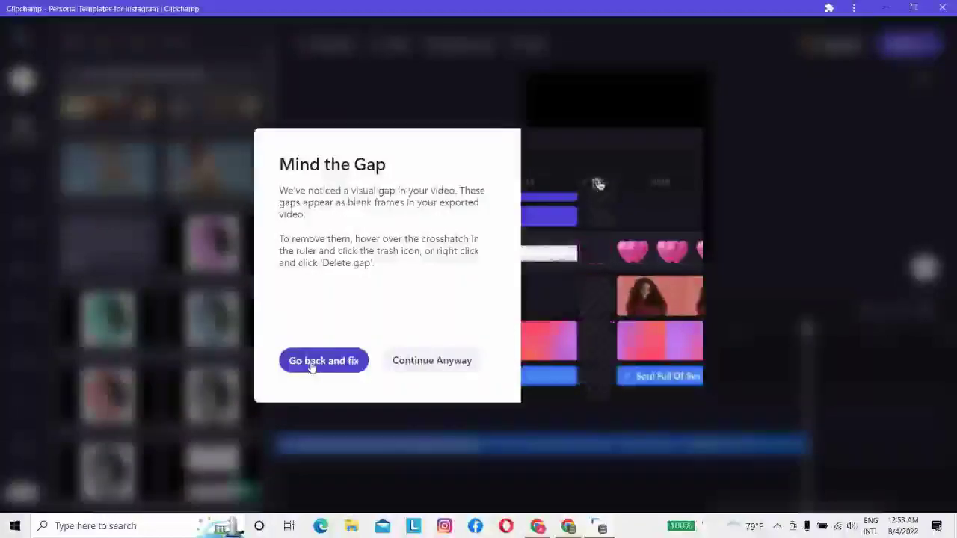
{"action": "left_click", "coordinate": [352, 363]}
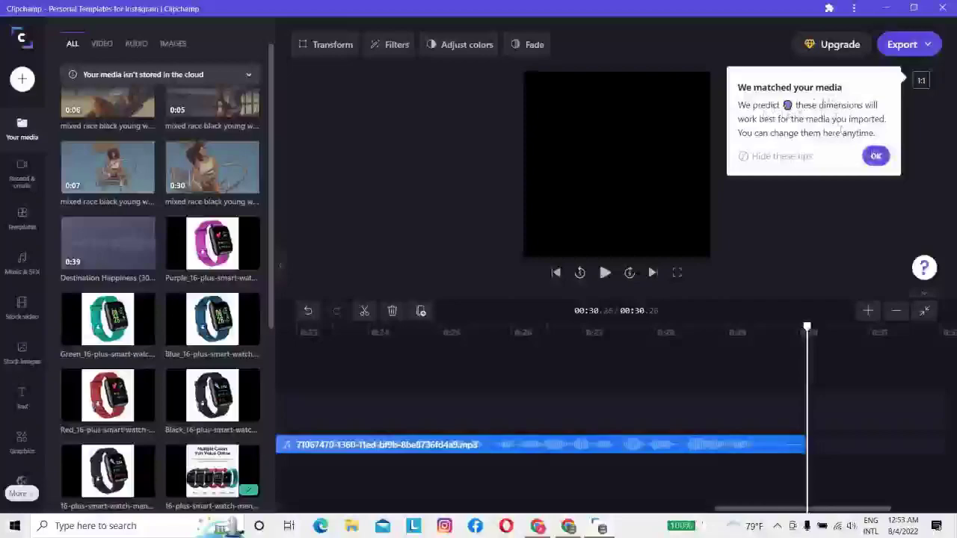
{"action": "left_click", "coordinate": [873, 156]}
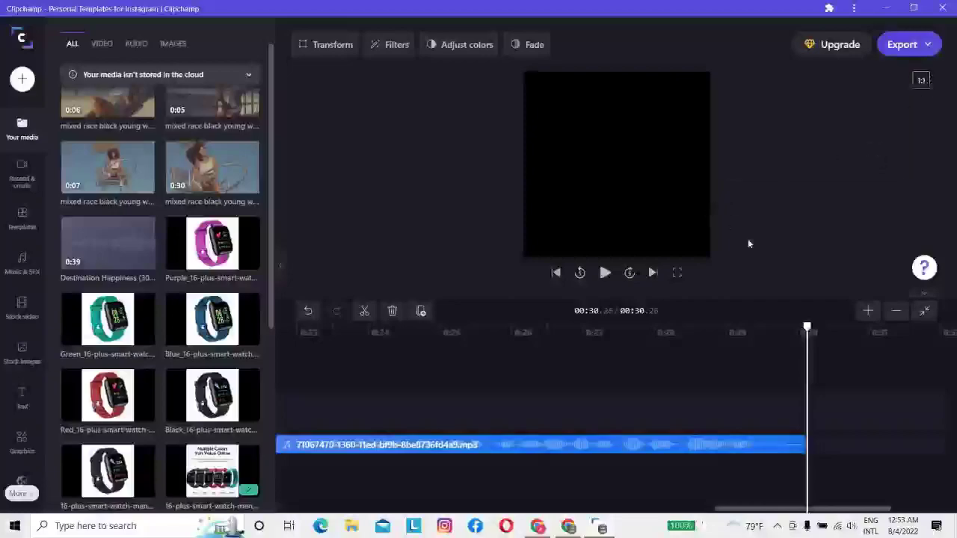
Trim the end of the voiceover to about 9.3 seconds so it finishes together with the blue watch photo.
{"action": "left_click_drag", "start_coordinate": [808, 444], "coordinate": [609, 443]}
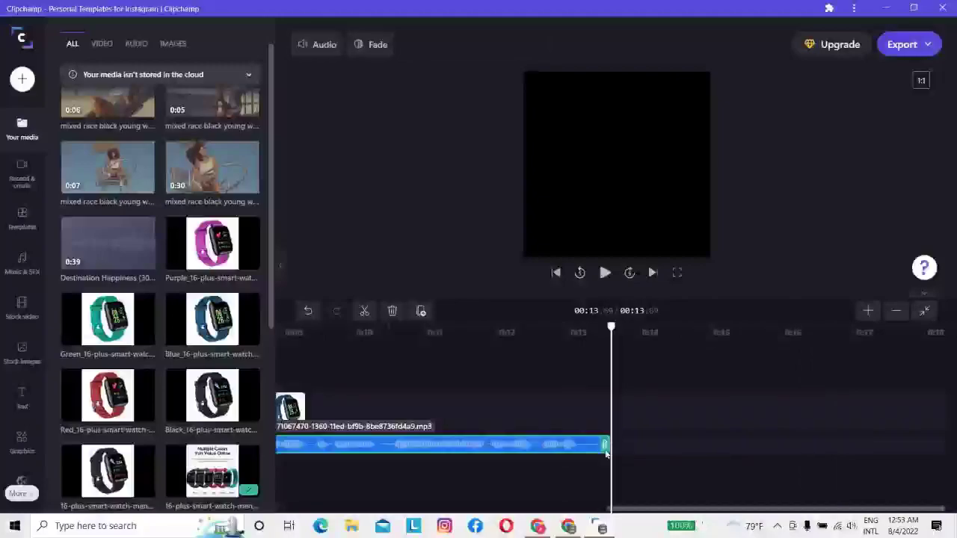
{"action": "left_click", "coordinate": [447, 444]}
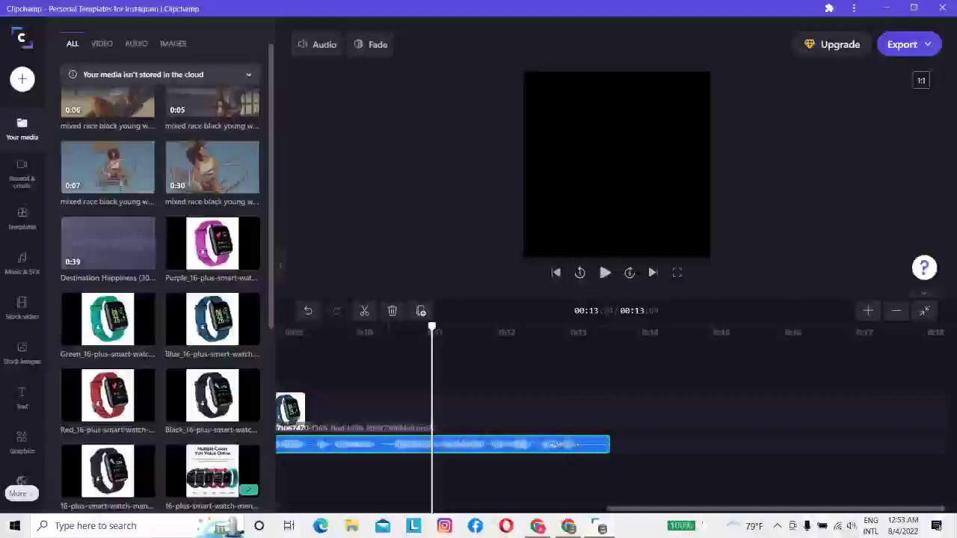
{"action": "left_click_drag", "start_coordinate": [609, 444], "coordinate": [469, 444]}
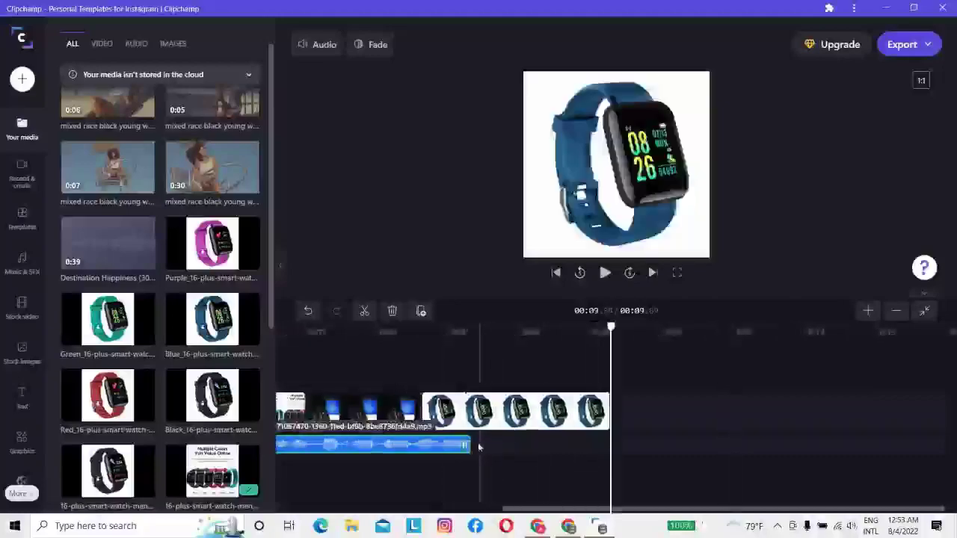
{"action": "left_click_drag", "start_coordinate": [468, 445], "coordinate": [610, 444]}
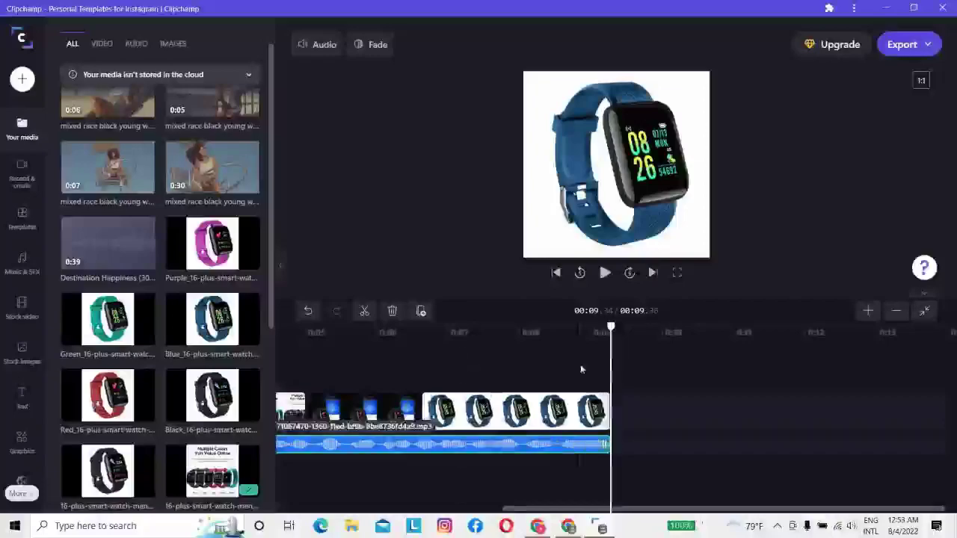
{"action": "left_click", "coordinate": [861, 134]}
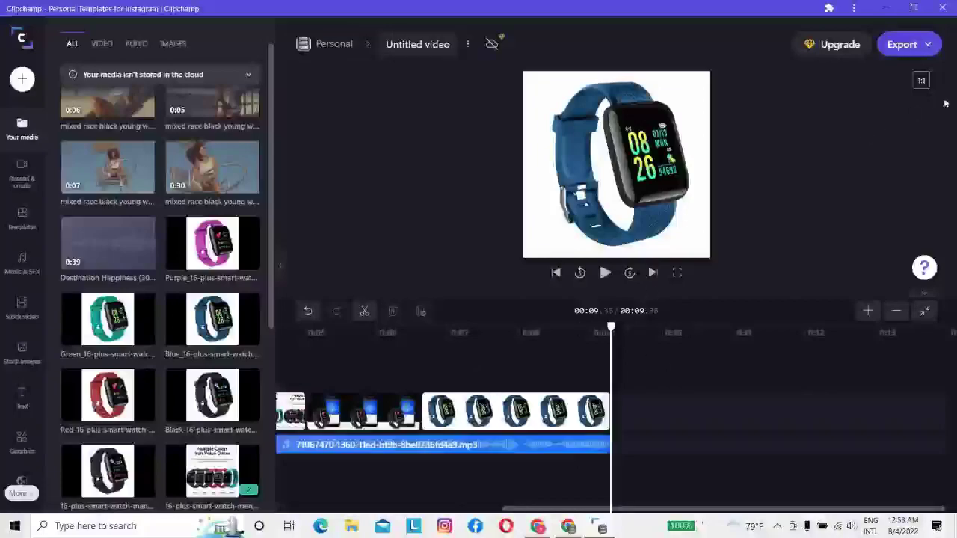
Export the video in 720p quality for social media, continuing despite the remaining visual gap.
{"action": "left_click", "coordinate": [930, 45]}
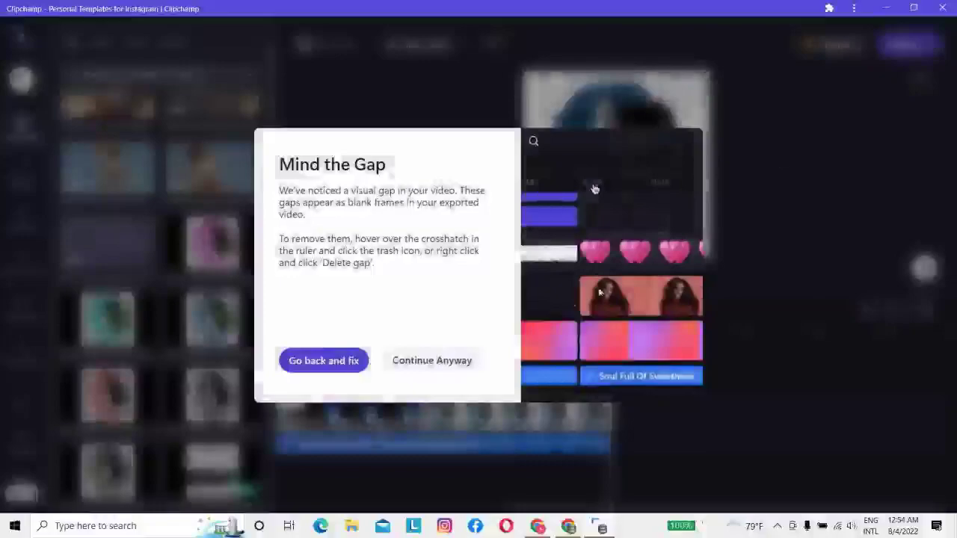
{"action": "left_click", "coordinate": [440, 362]}
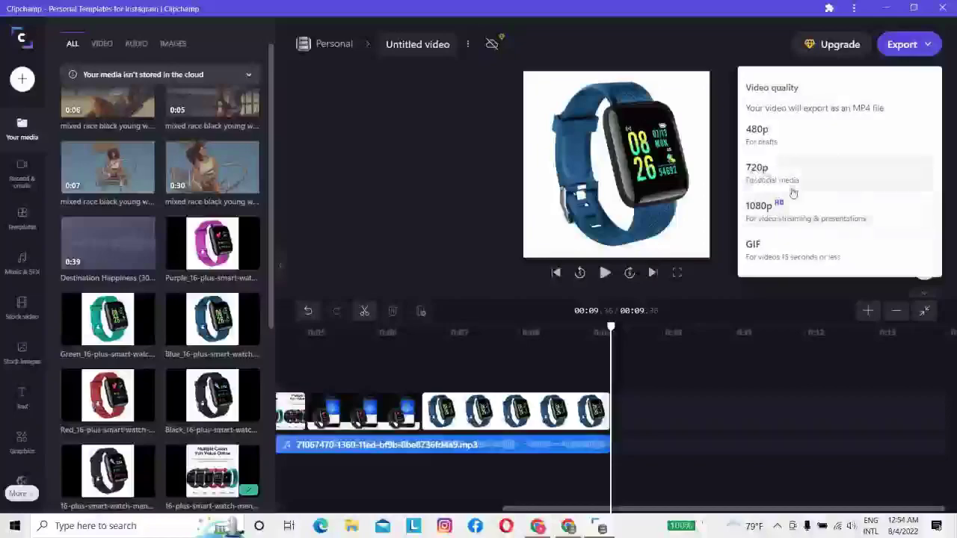
{"action": "left_click", "coordinate": [773, 173]}
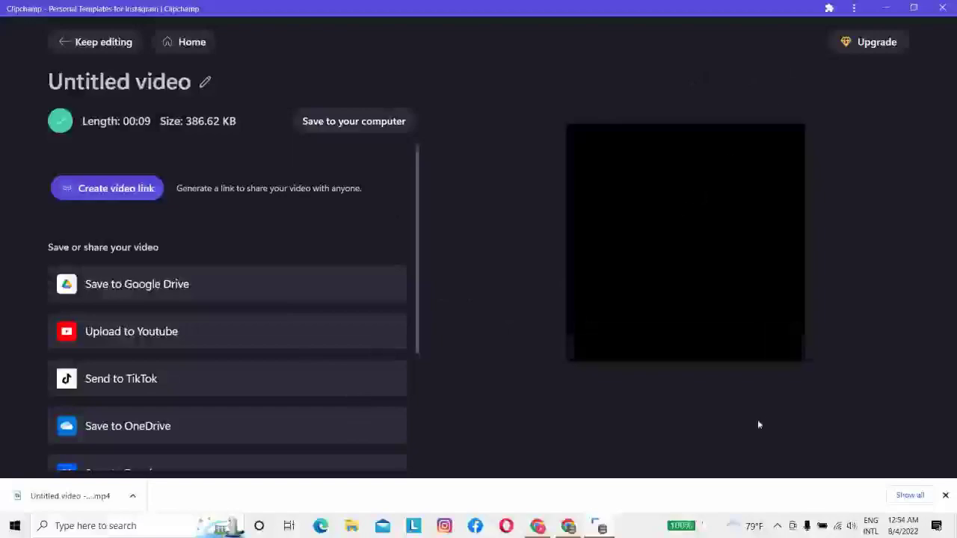
Switch to Instagram and create a new post from the exported video "Untitled video - Made with Clipchamp" in Downloads.
{"action": "left_click", "coordinate": [445, 527]}
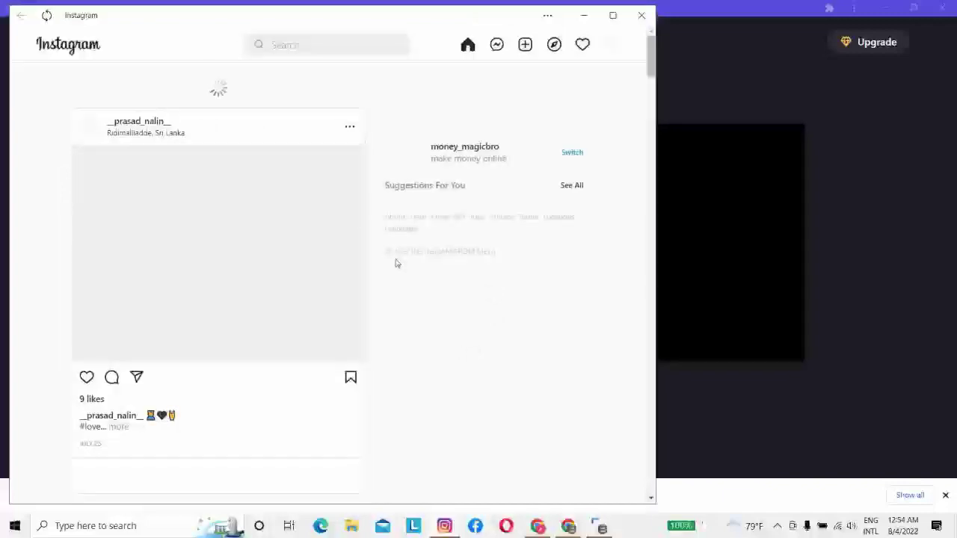
{"action": "scroll", "coordinate": [464, 210], "scroll_direction": "down", "scroll_amount": 5}
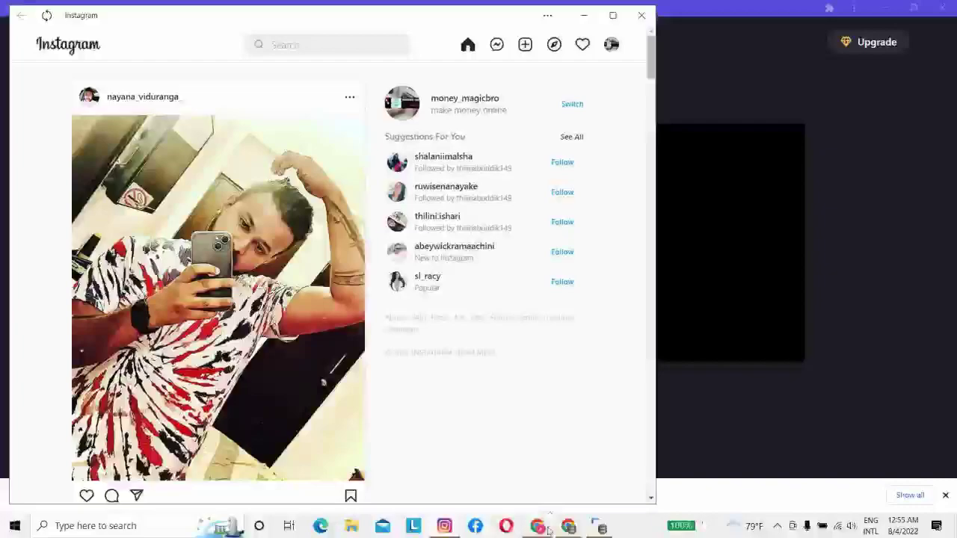
{"action": "mouse_move", "coordinate": [547, 529]}
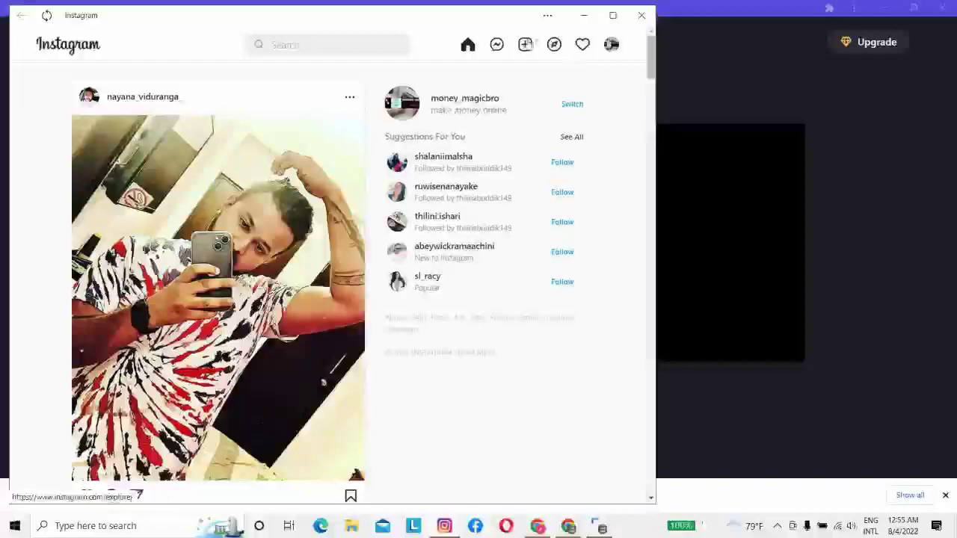
{"action": "left_click", "coordinate": [526, 46]}
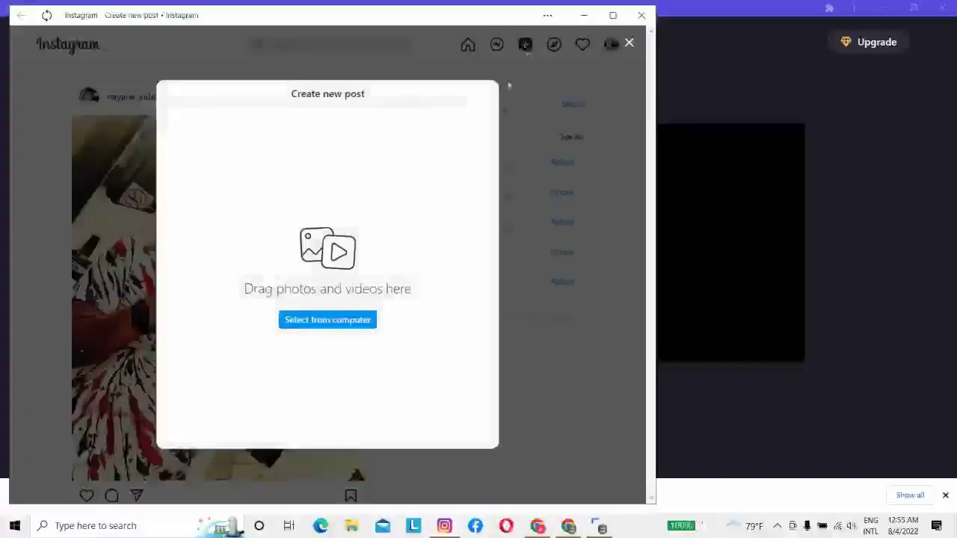
{"action": "left_click", "coordinate": [333, 322]}
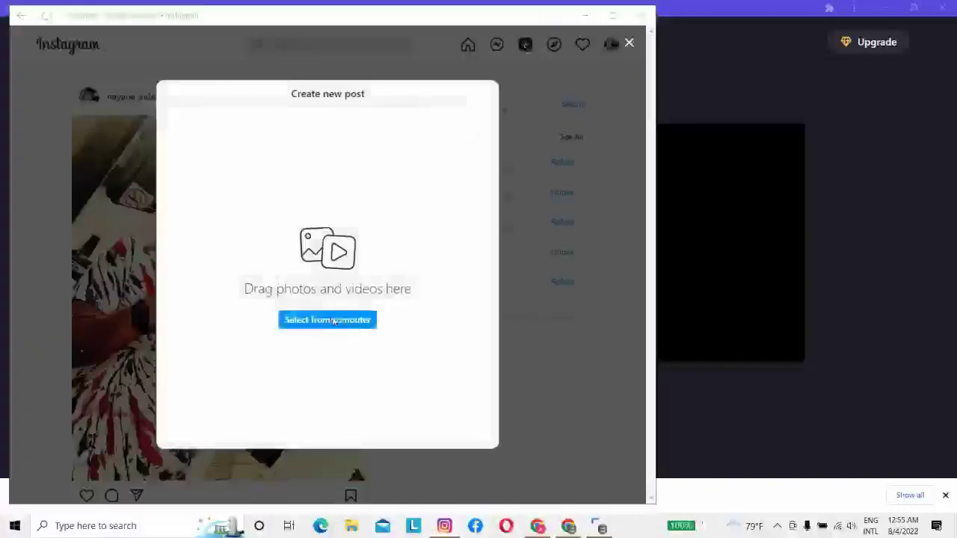
{"action": "left_click", "coordinate": [213, 114]}
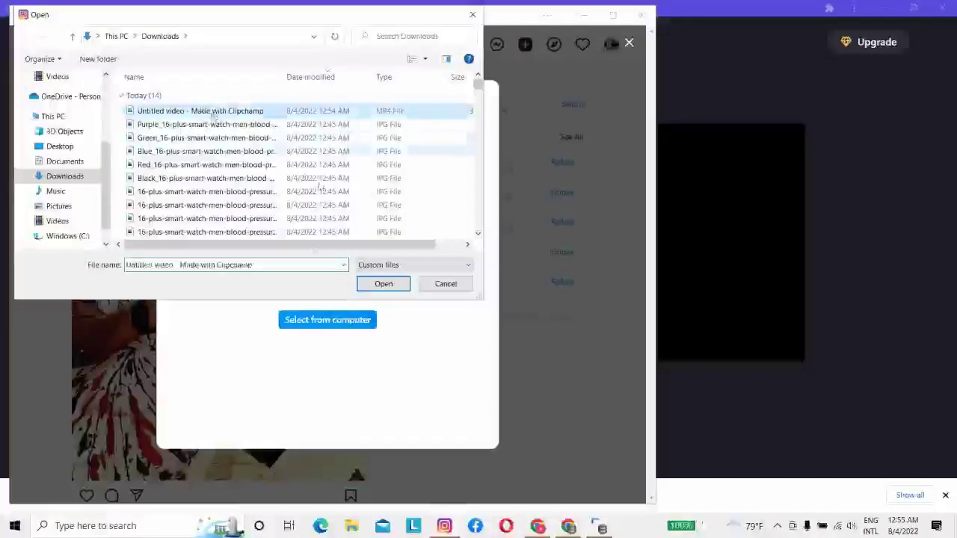
{"action": "left_click", "coordinate": [384, 284]}
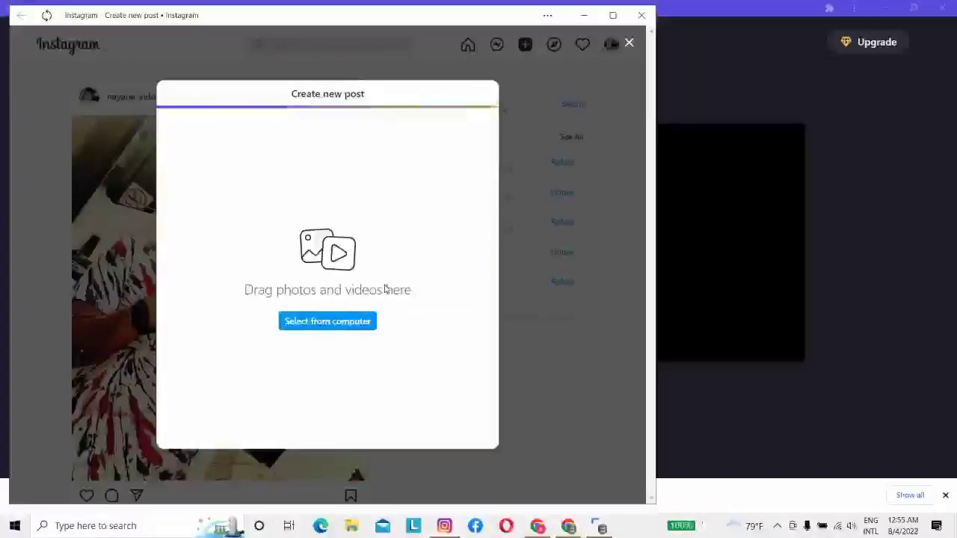